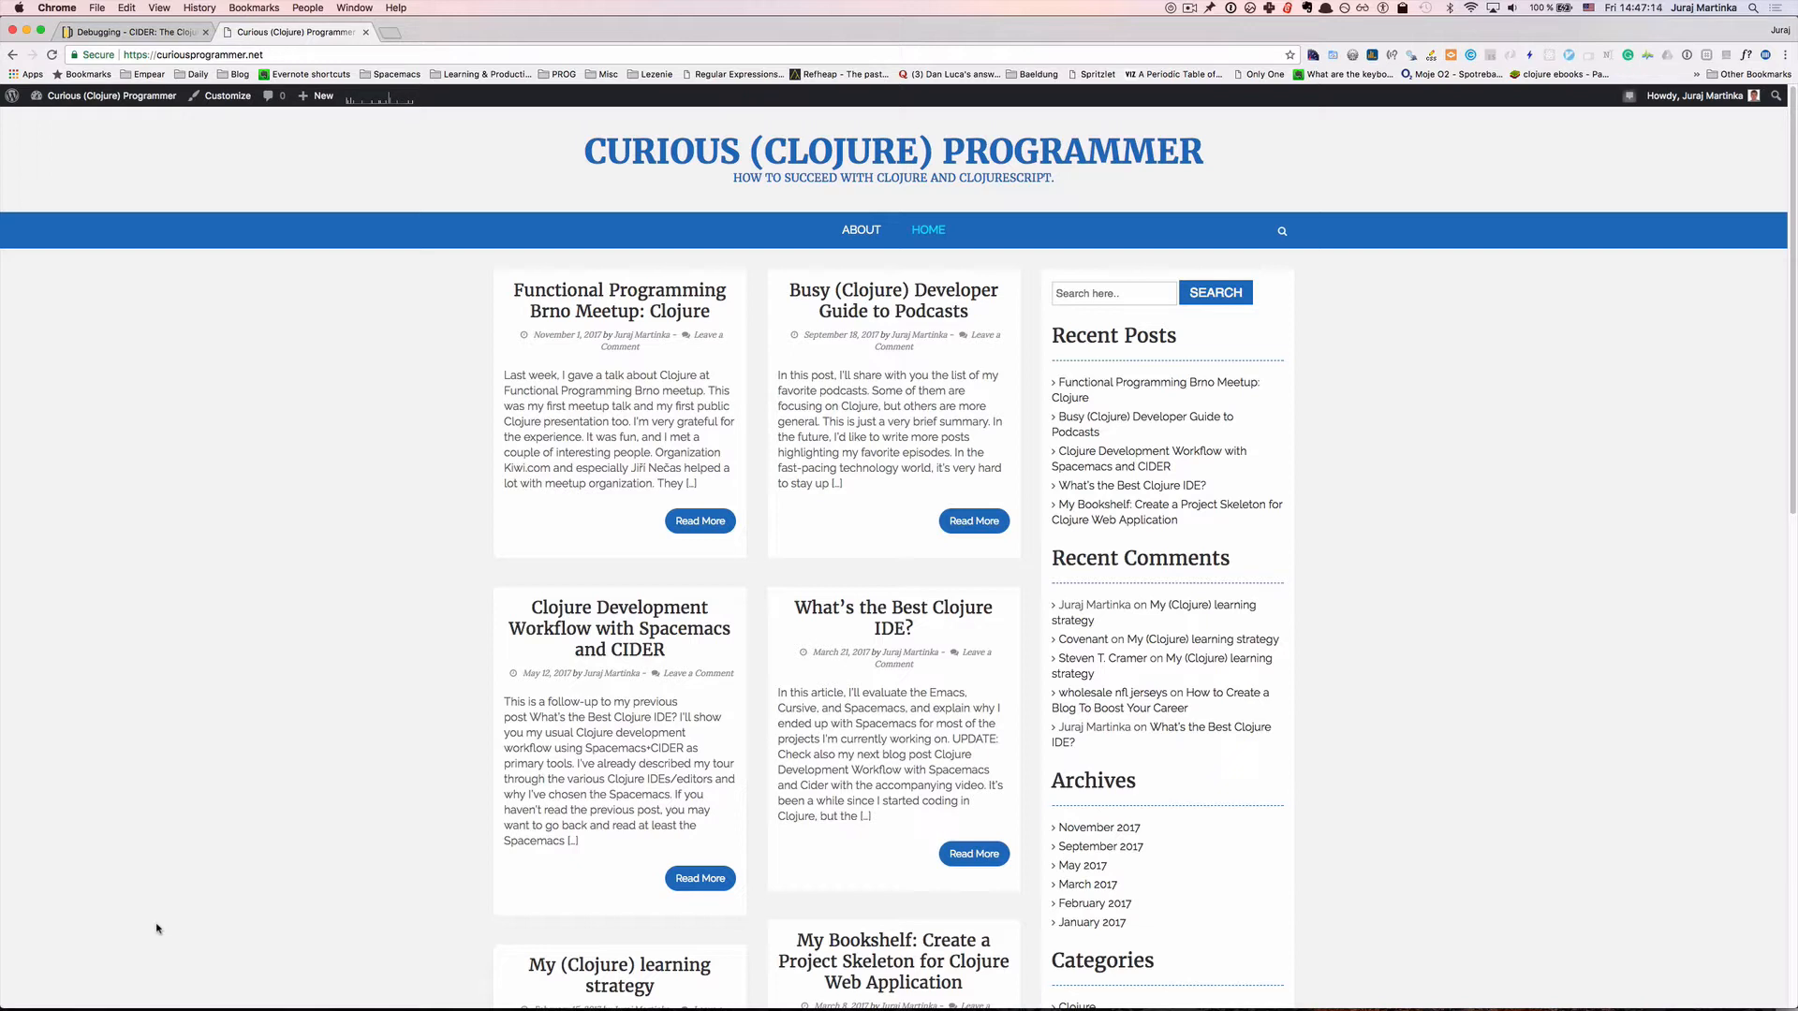
# Bring up the macOS app switcher from Chrome to leave the blog page
pyautogui.press('super+Tab')
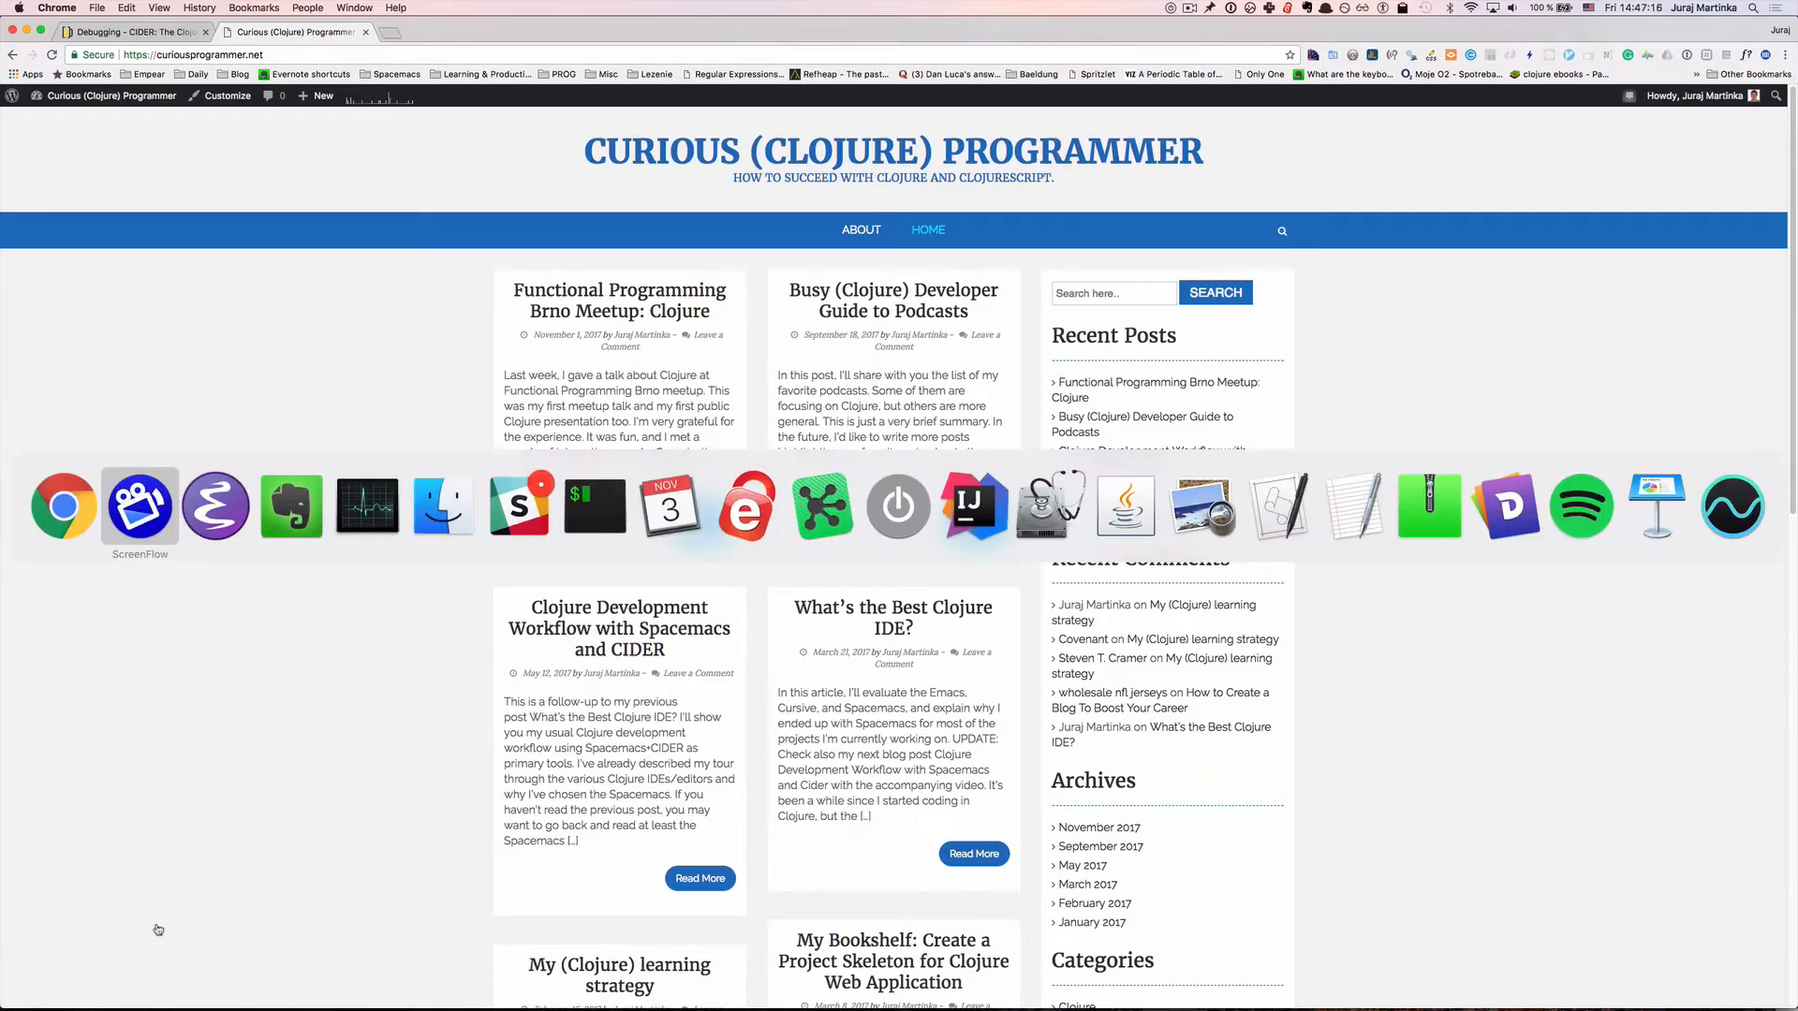
# Switch to Emacs, evaluate the pythagoras defn, then (pythagoras 3 4), which returns 3.7416573867739413
pyautogui.press('super+Tab')
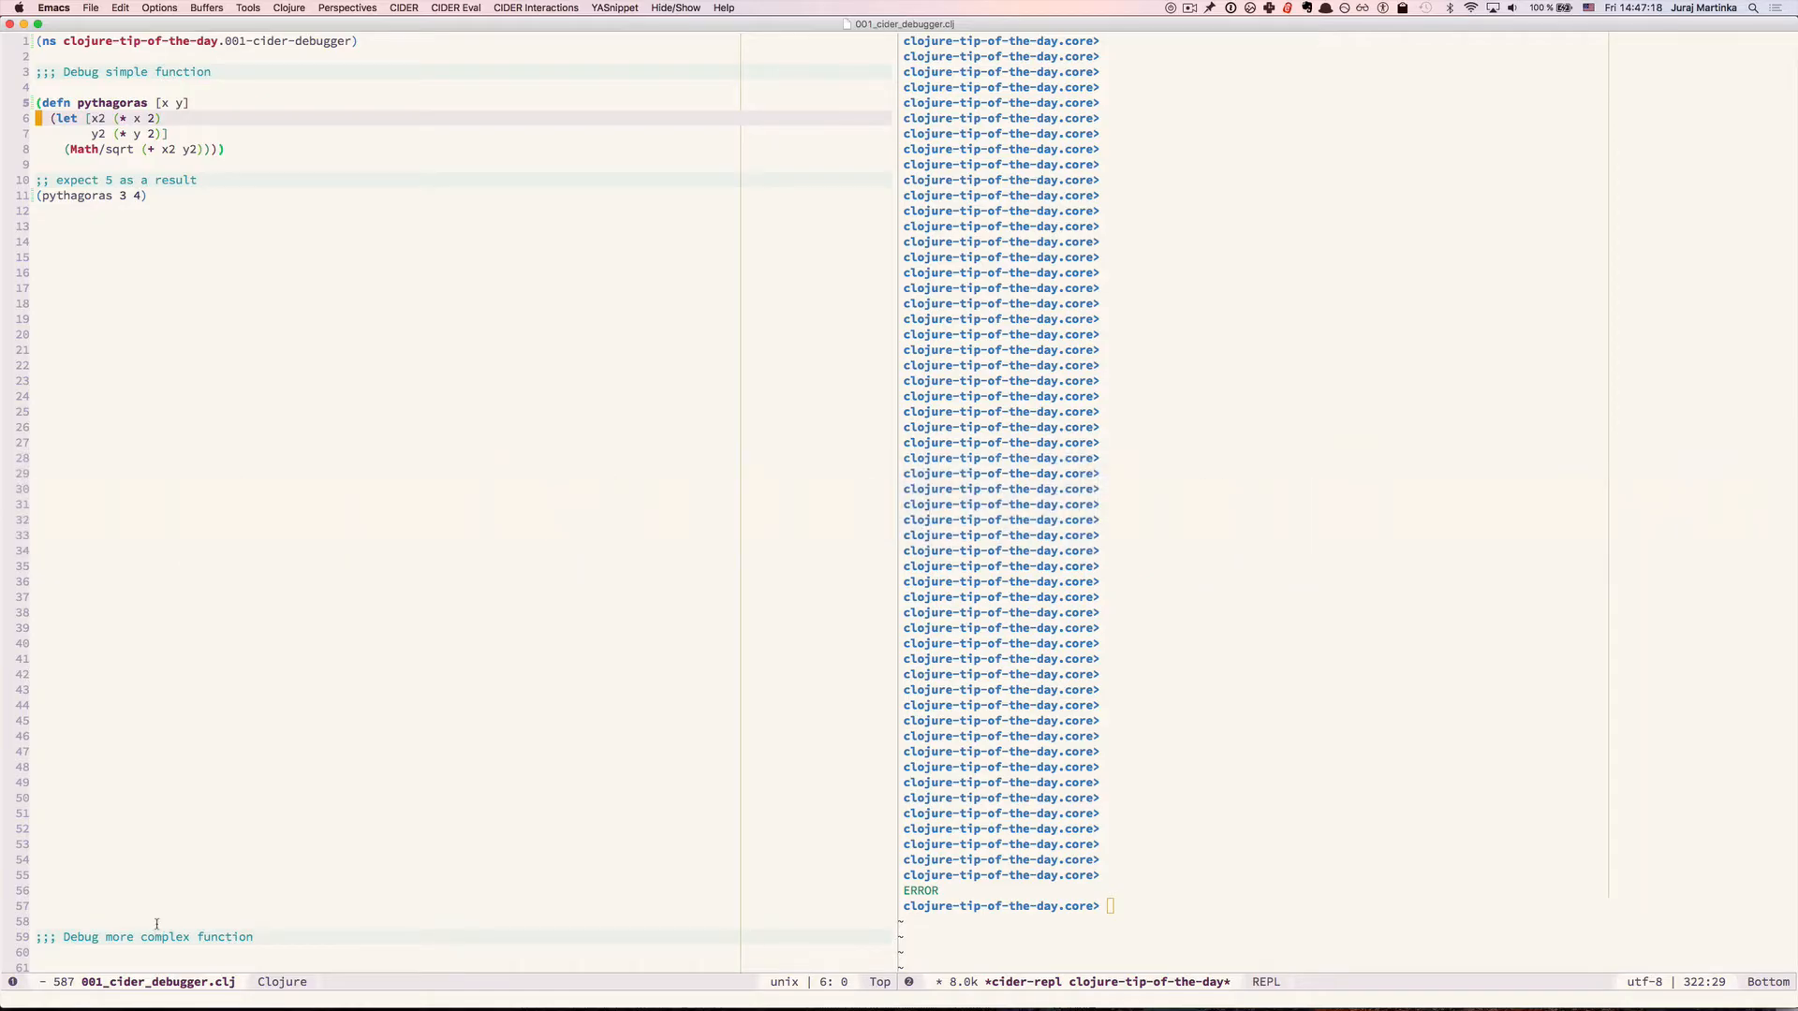
pyautogui.hotkey('alt', 'b')
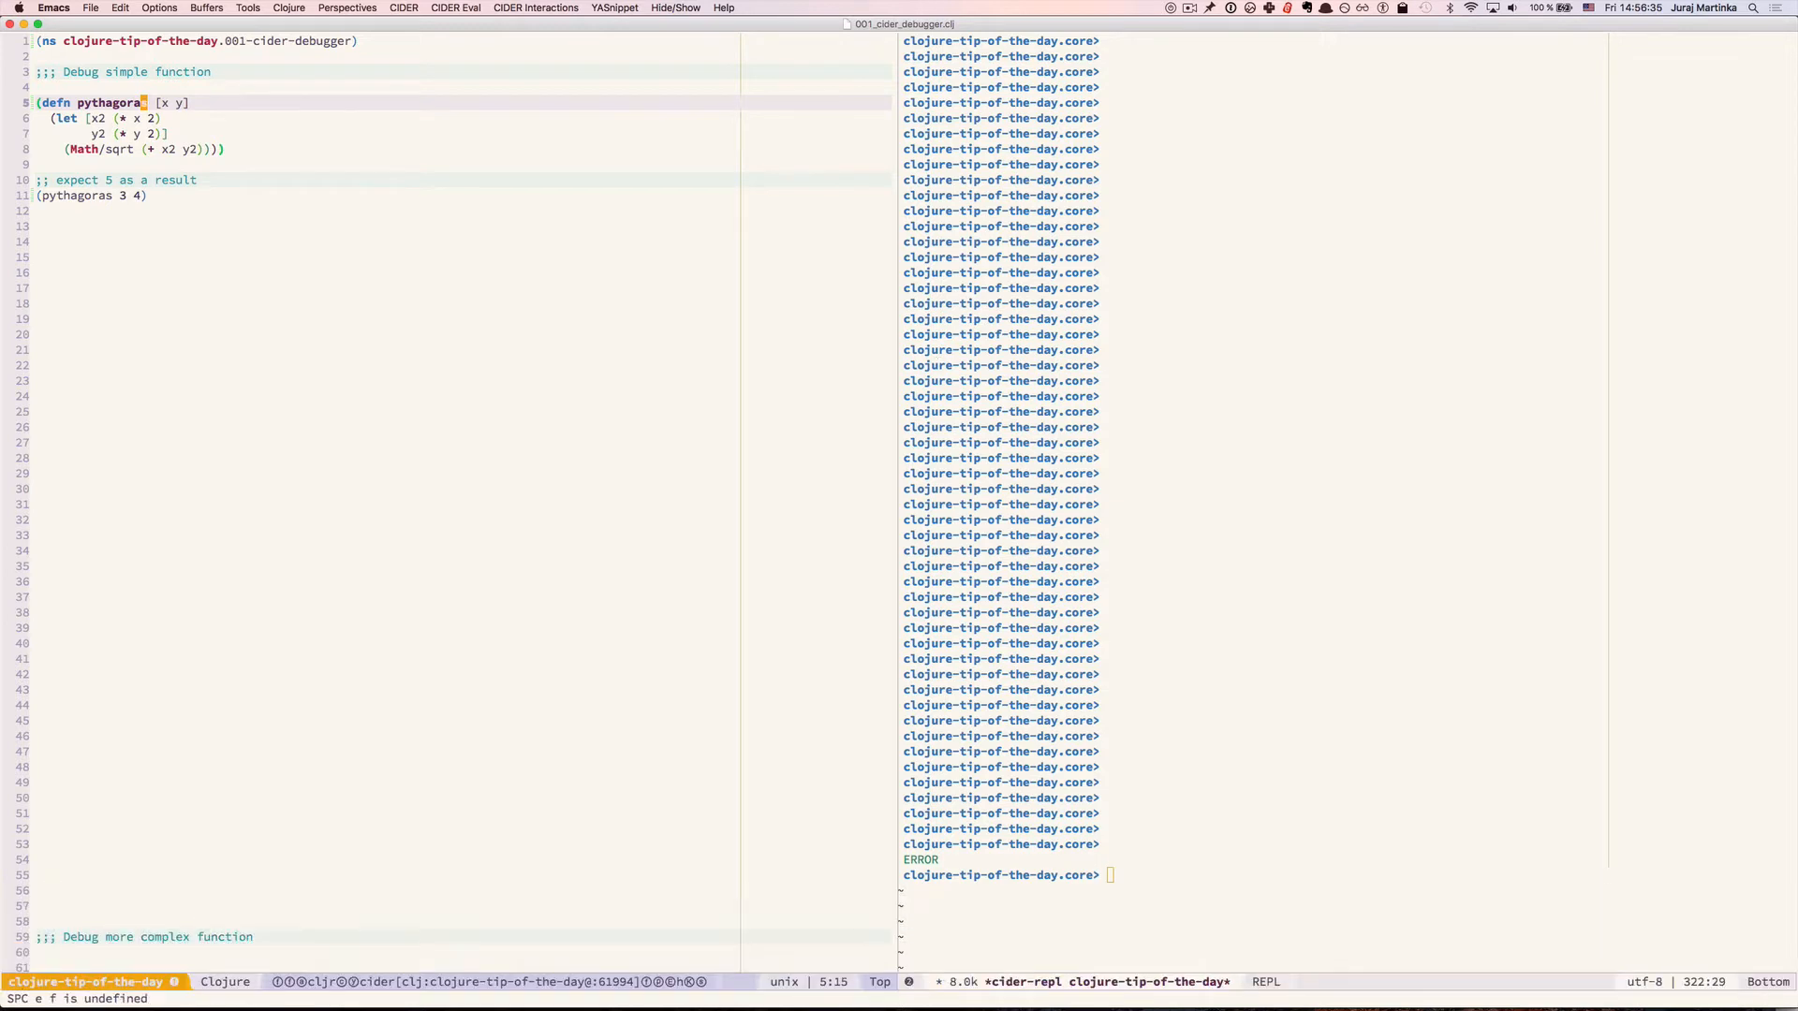
pyautogui.hotkey('ctrl', 'c')
pyautogui.hotkey('ctrl', 'f')
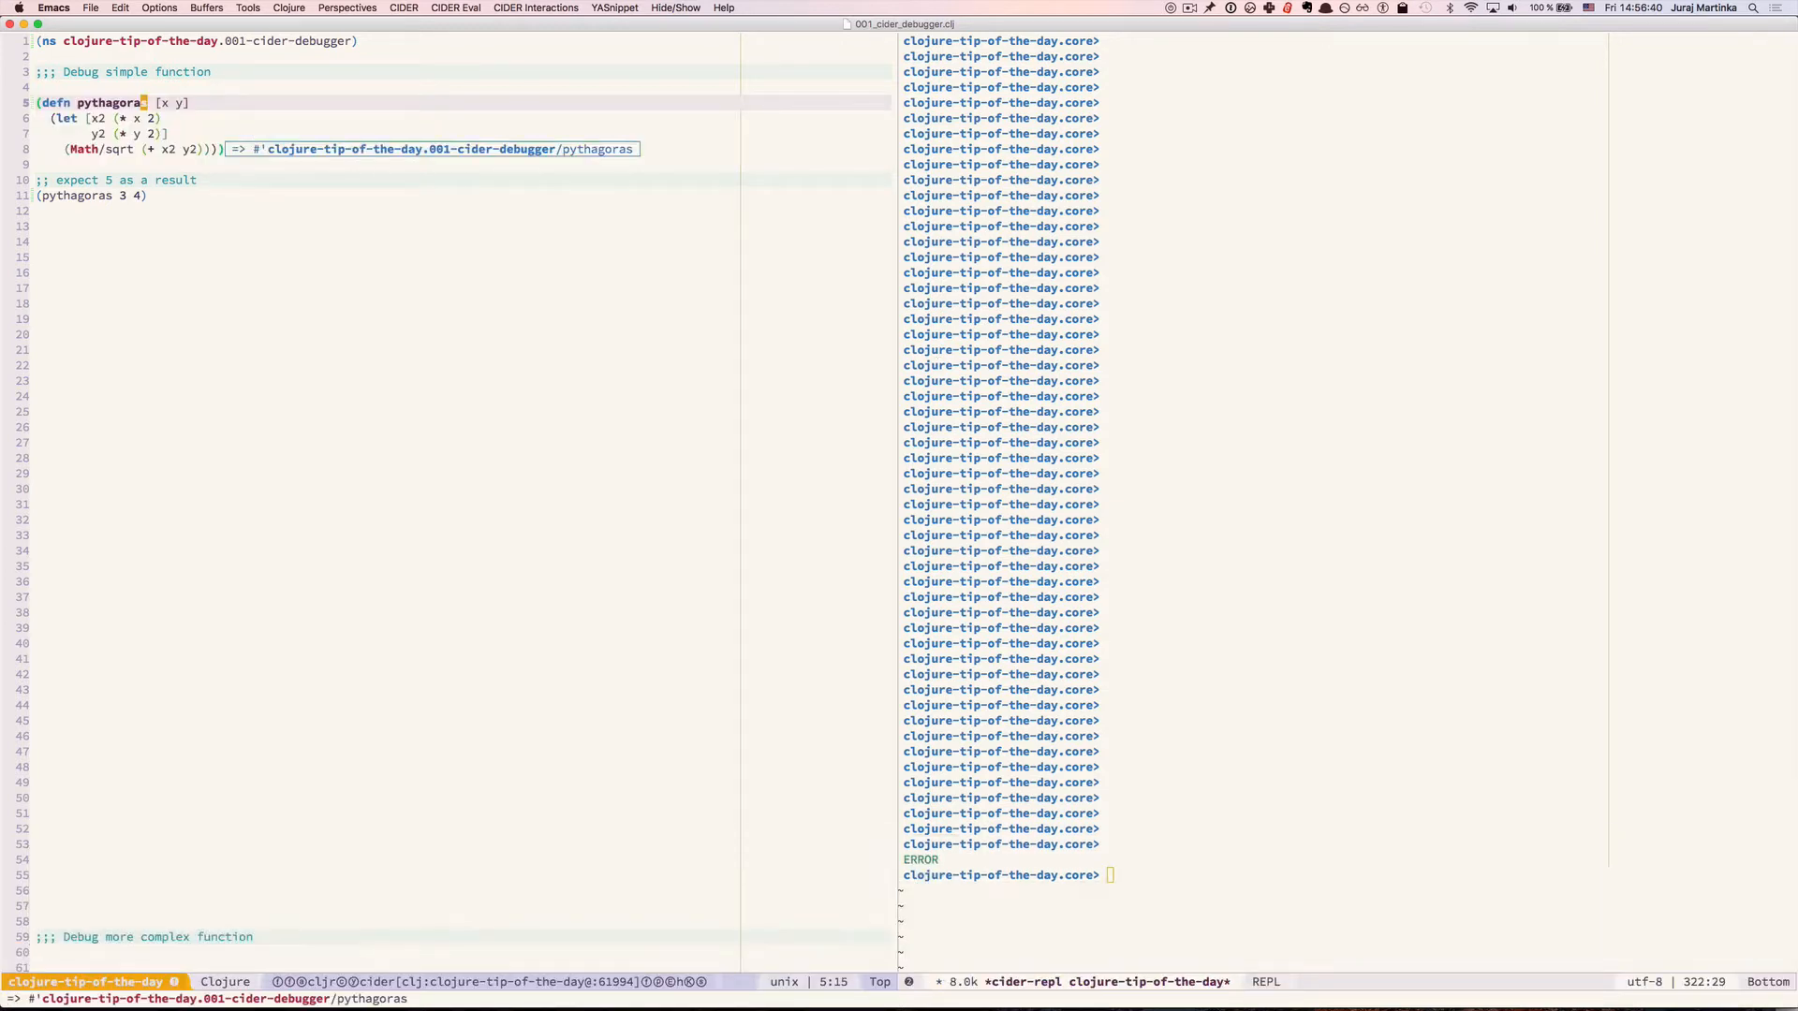
pyautogui.press('Down')
pyautogui.press('Down')
pyautogui.press('Down')
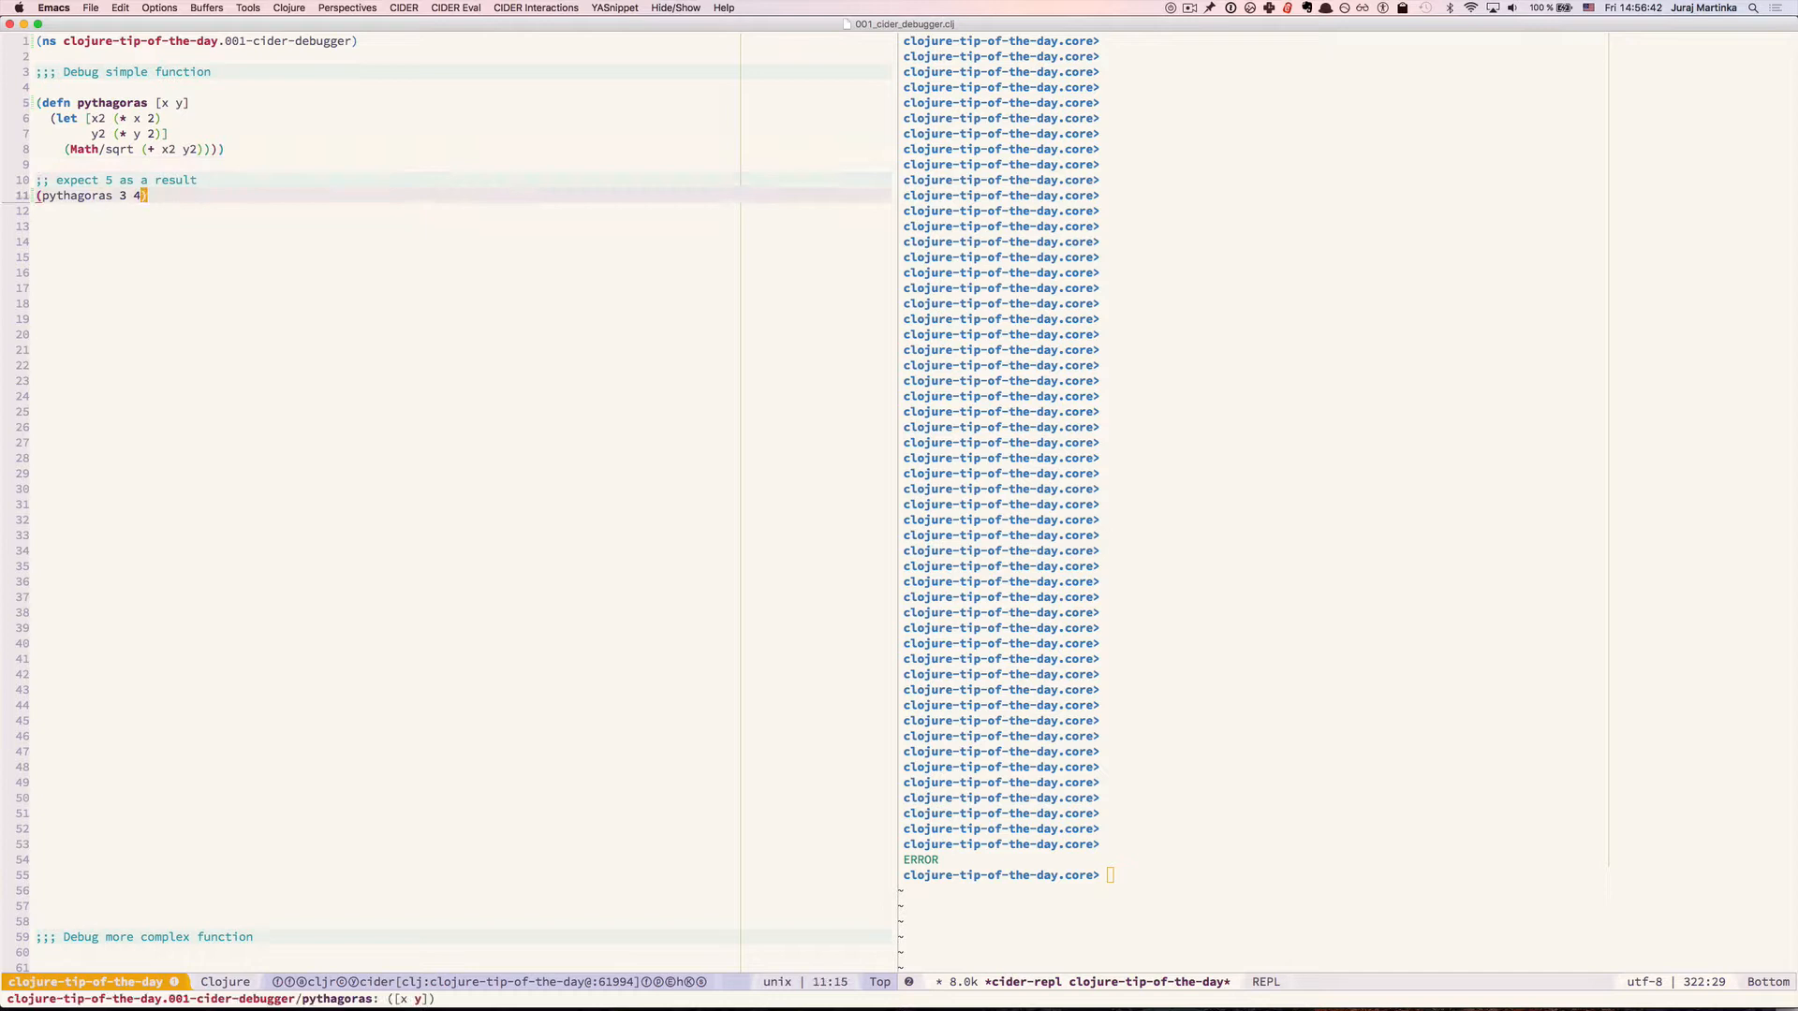
pyautogui.hotkey('ctrl', 'x')
pyautogui.hotkey('ctrl', 'e')
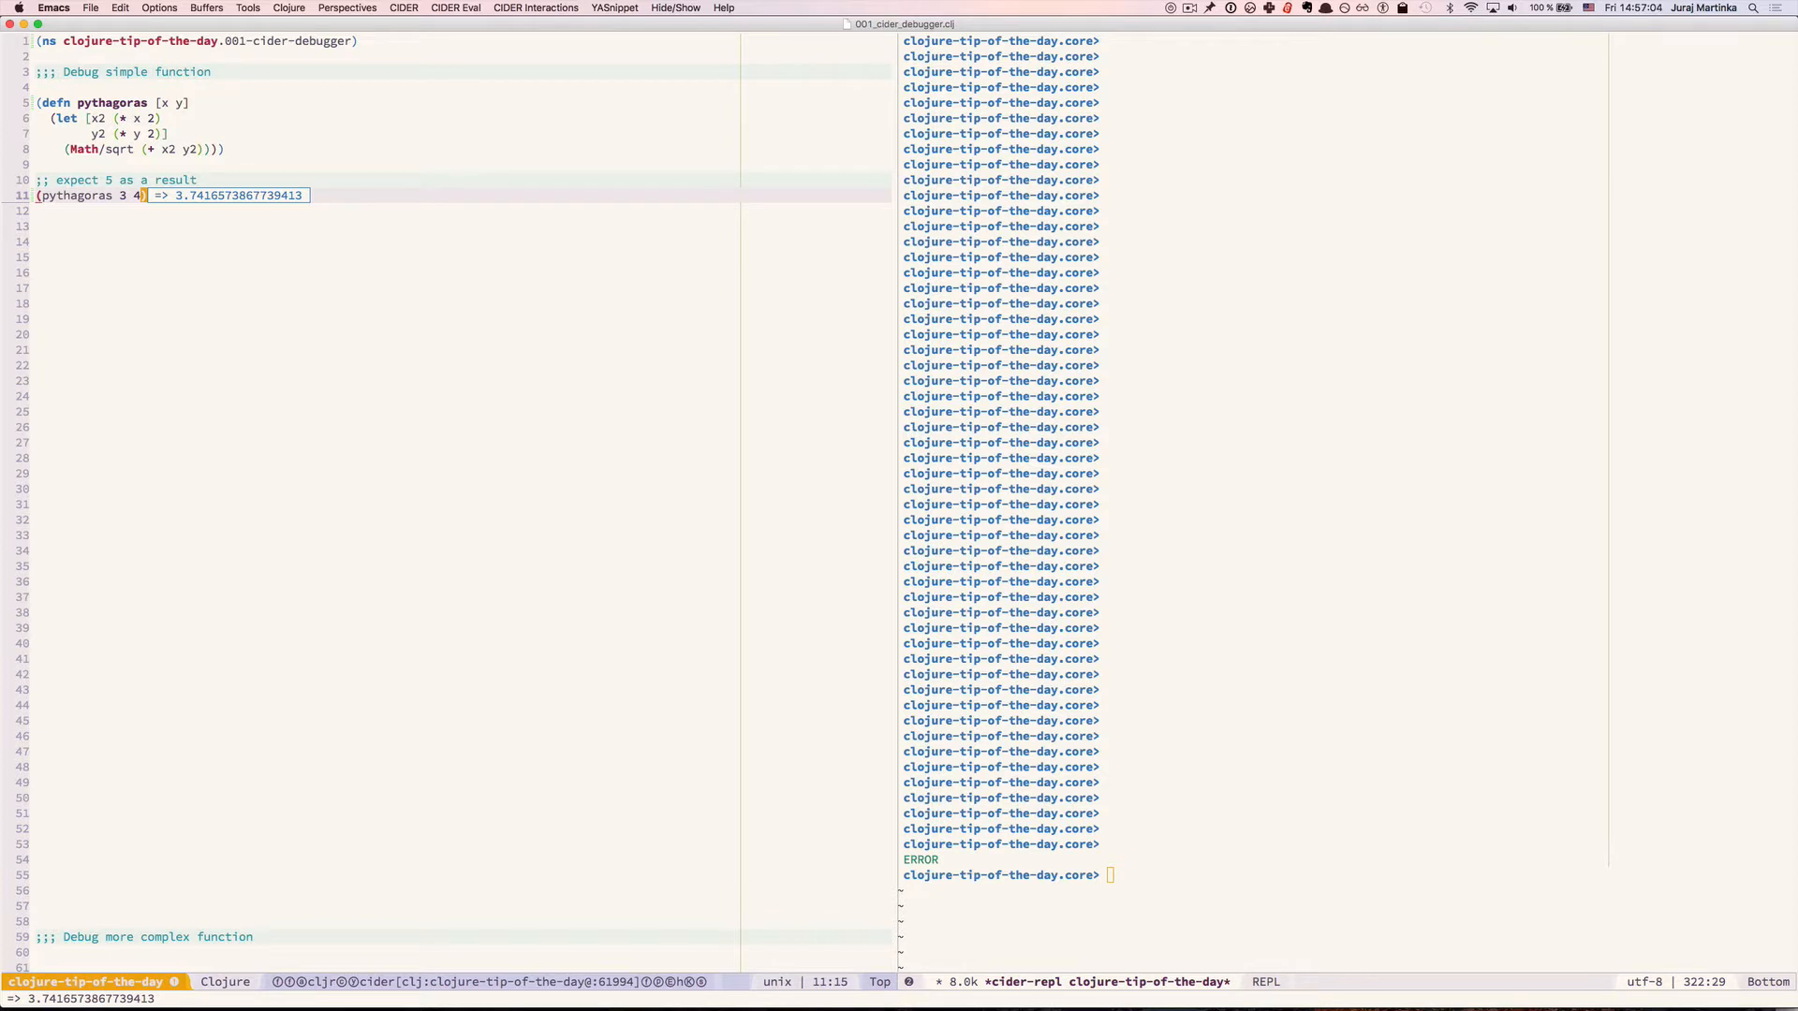
# Instrument the pythagoras defn for debugging and start evaluating (pythagoras 3 4) under the debugger
pyautogui.press('Up')
pyautogui.press('Up')
pyautogui.press('Up')
pyautogui.press('Up')
pyautogui.press('Up')
pyautogui.press('Up')
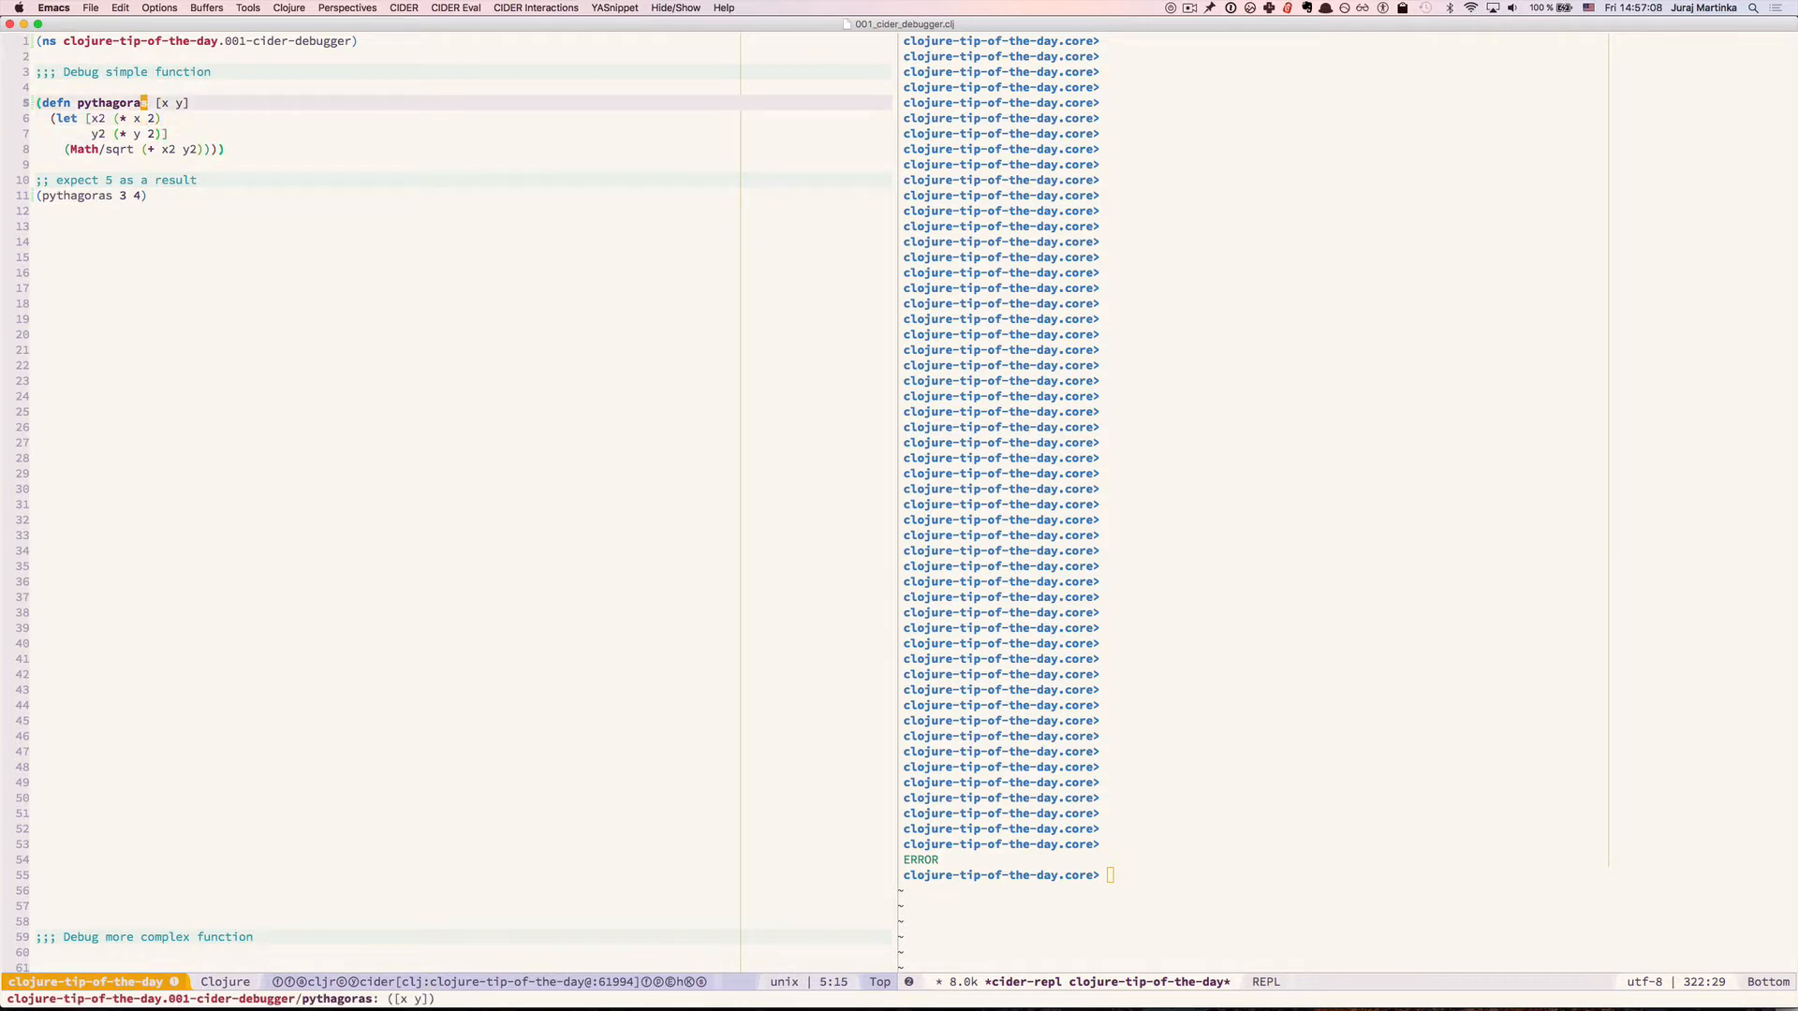
pyautogui.press(',')
pyautogui.press('d')
pyautogui.press('b')
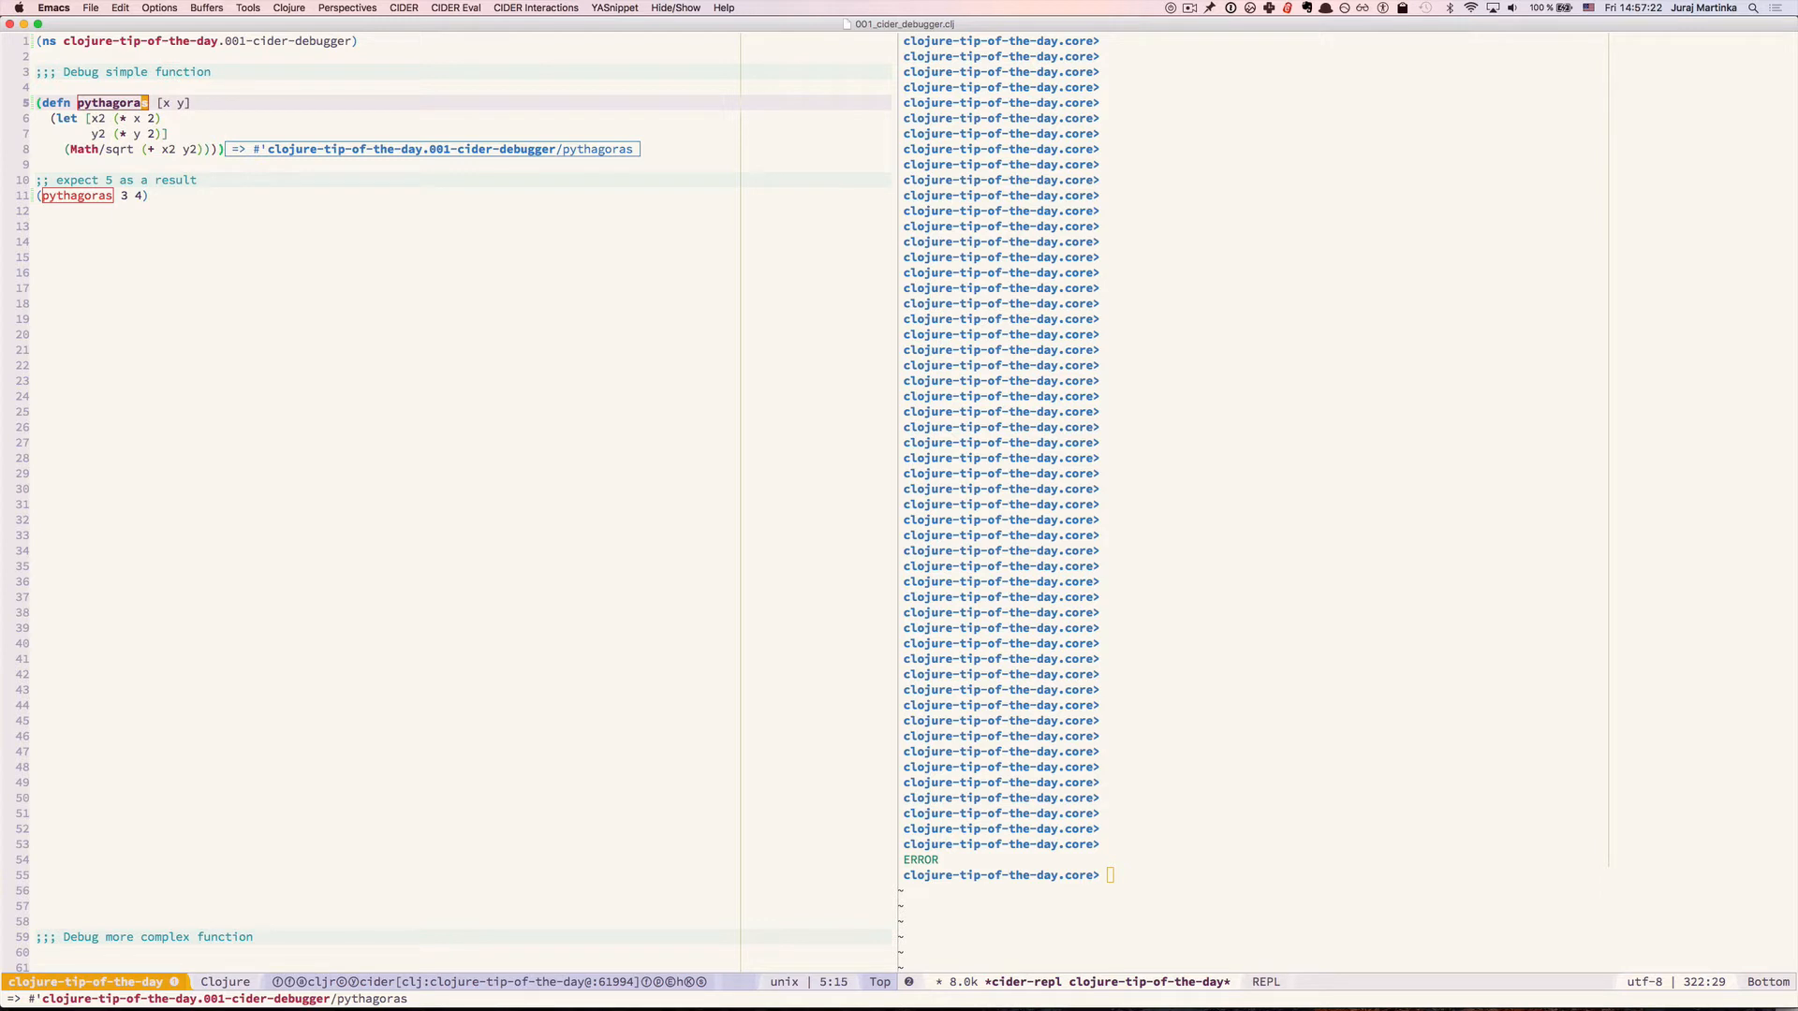
pyautogui.press('Down')
pyautogui.press('Down')
pyautogui.press('Down')
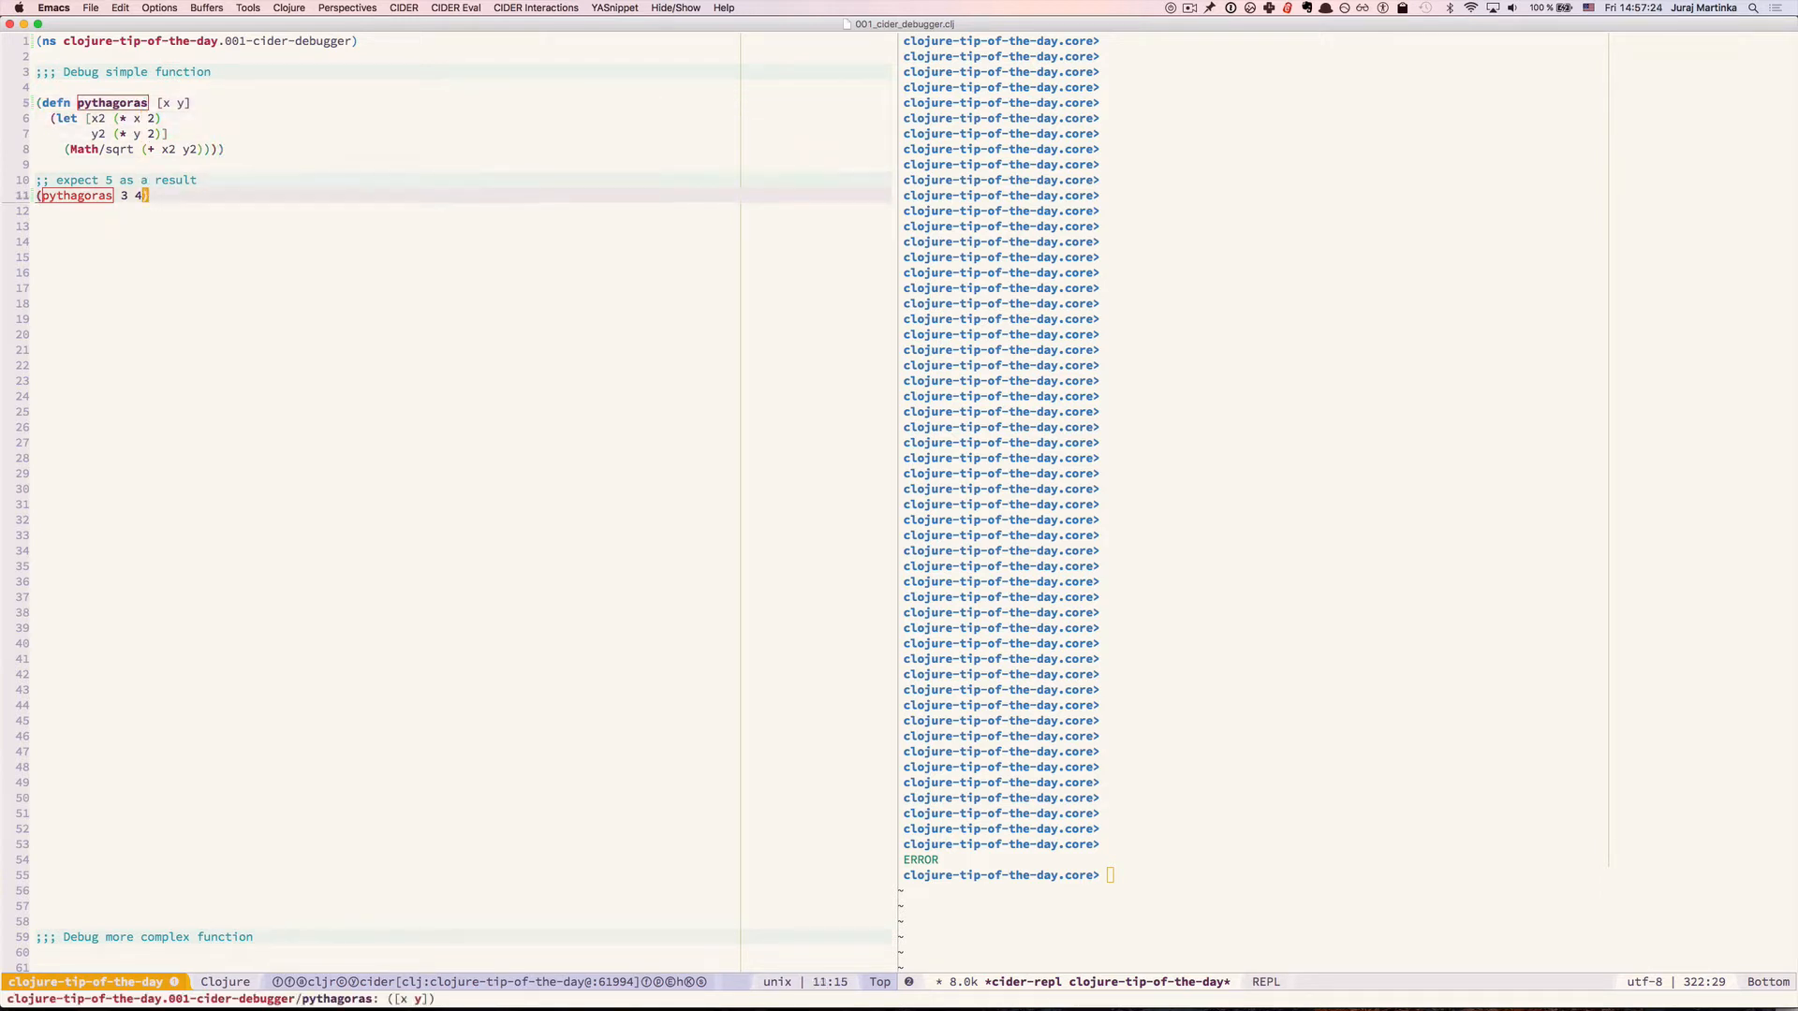
pyautogui.press('e')
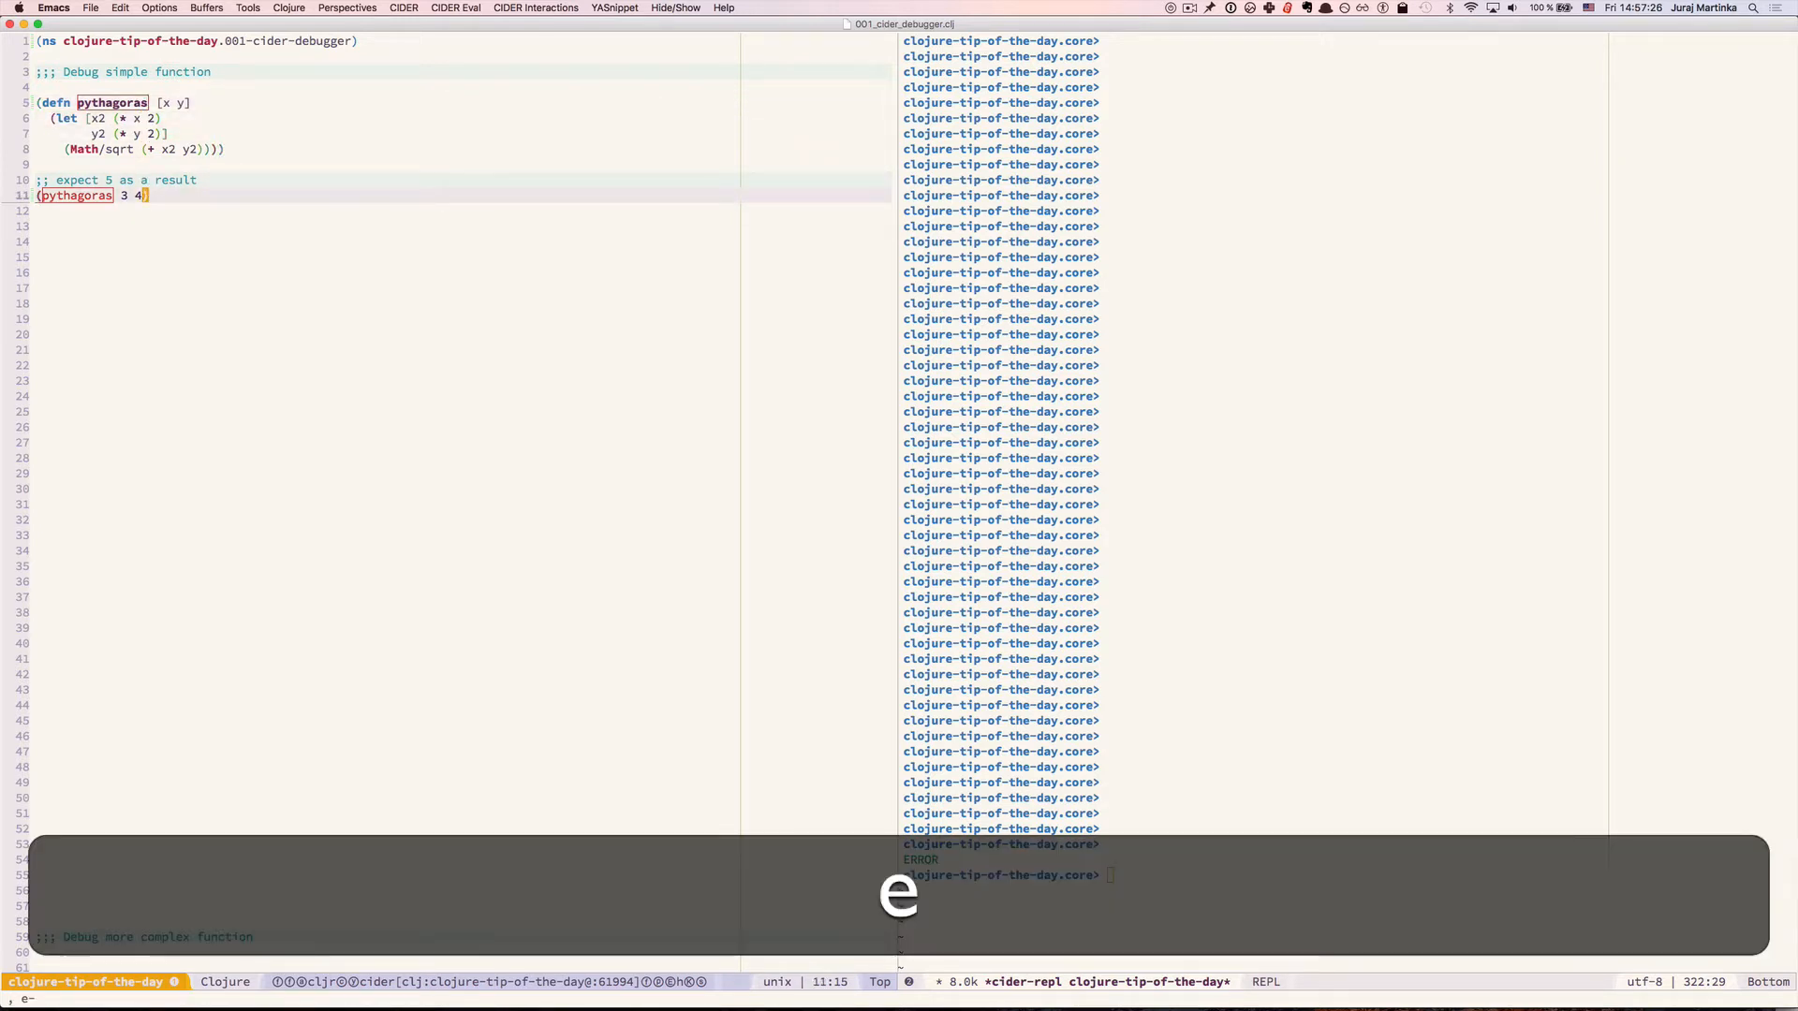
# Step through pythagoras with n: x2 is 6, y2 is 8, sum 14, result 3.7416573867739413
pyautogui.press('f')
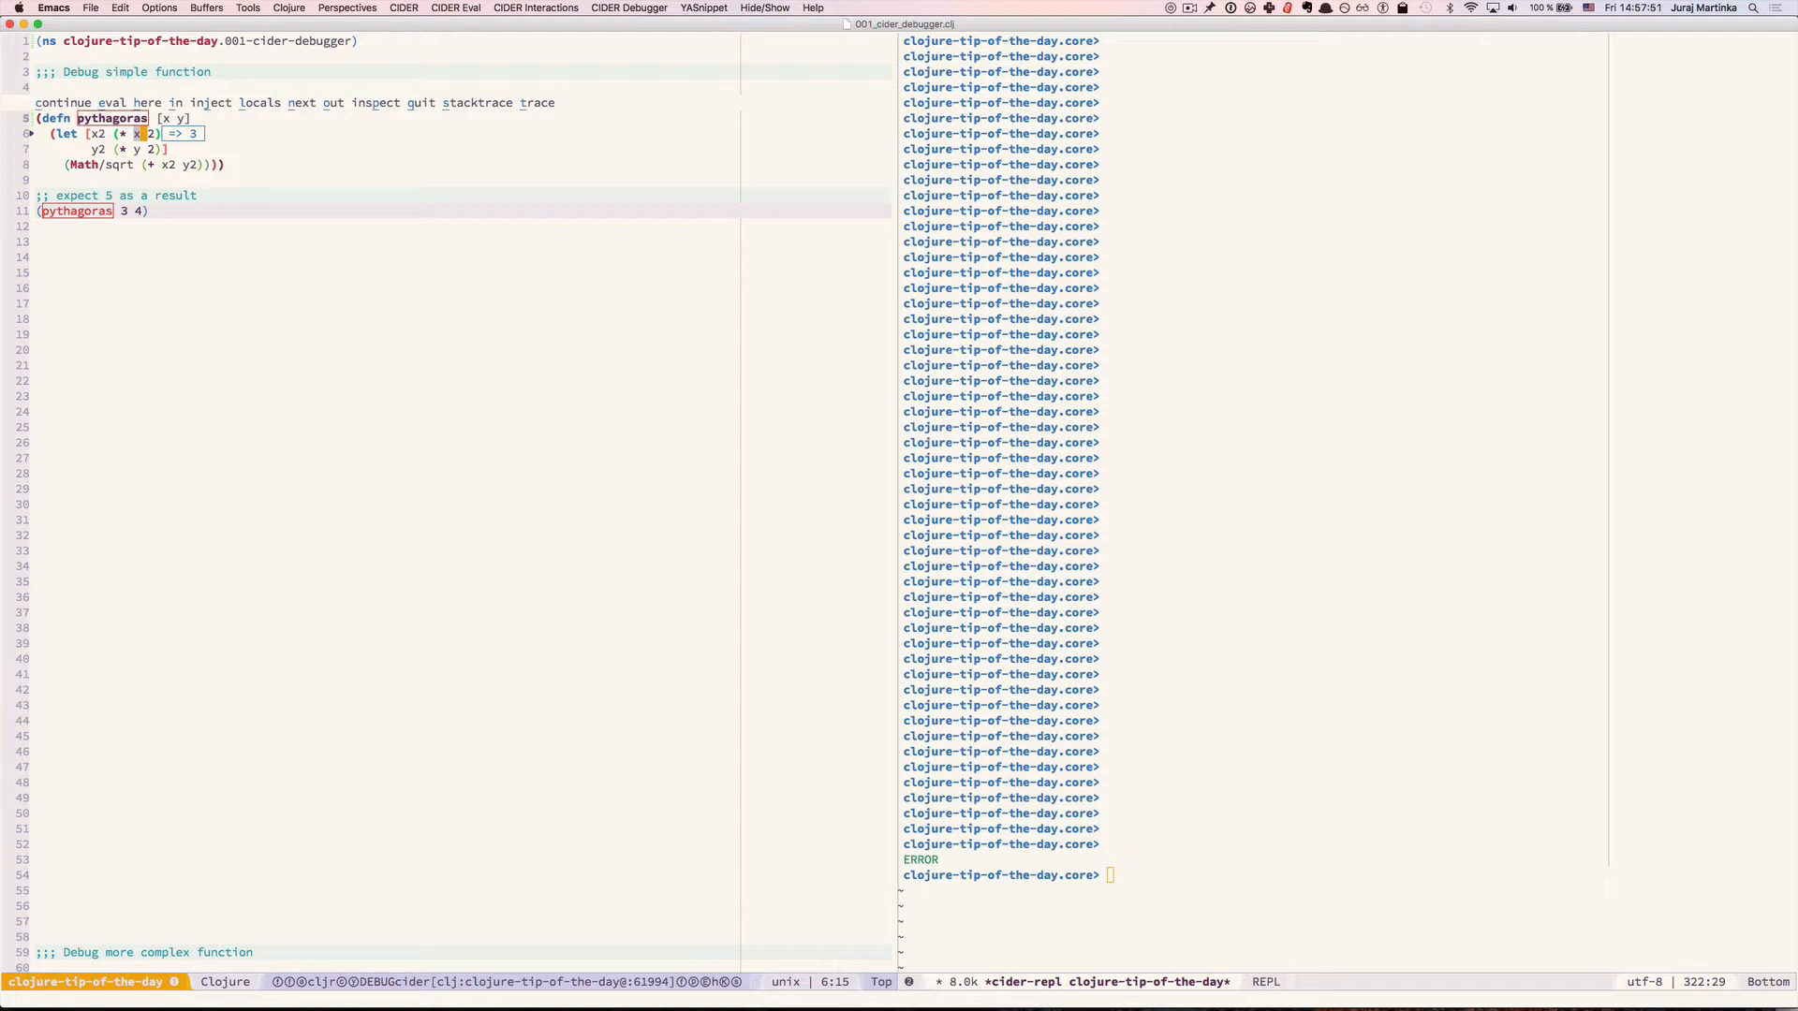
pyautogui.press('n')
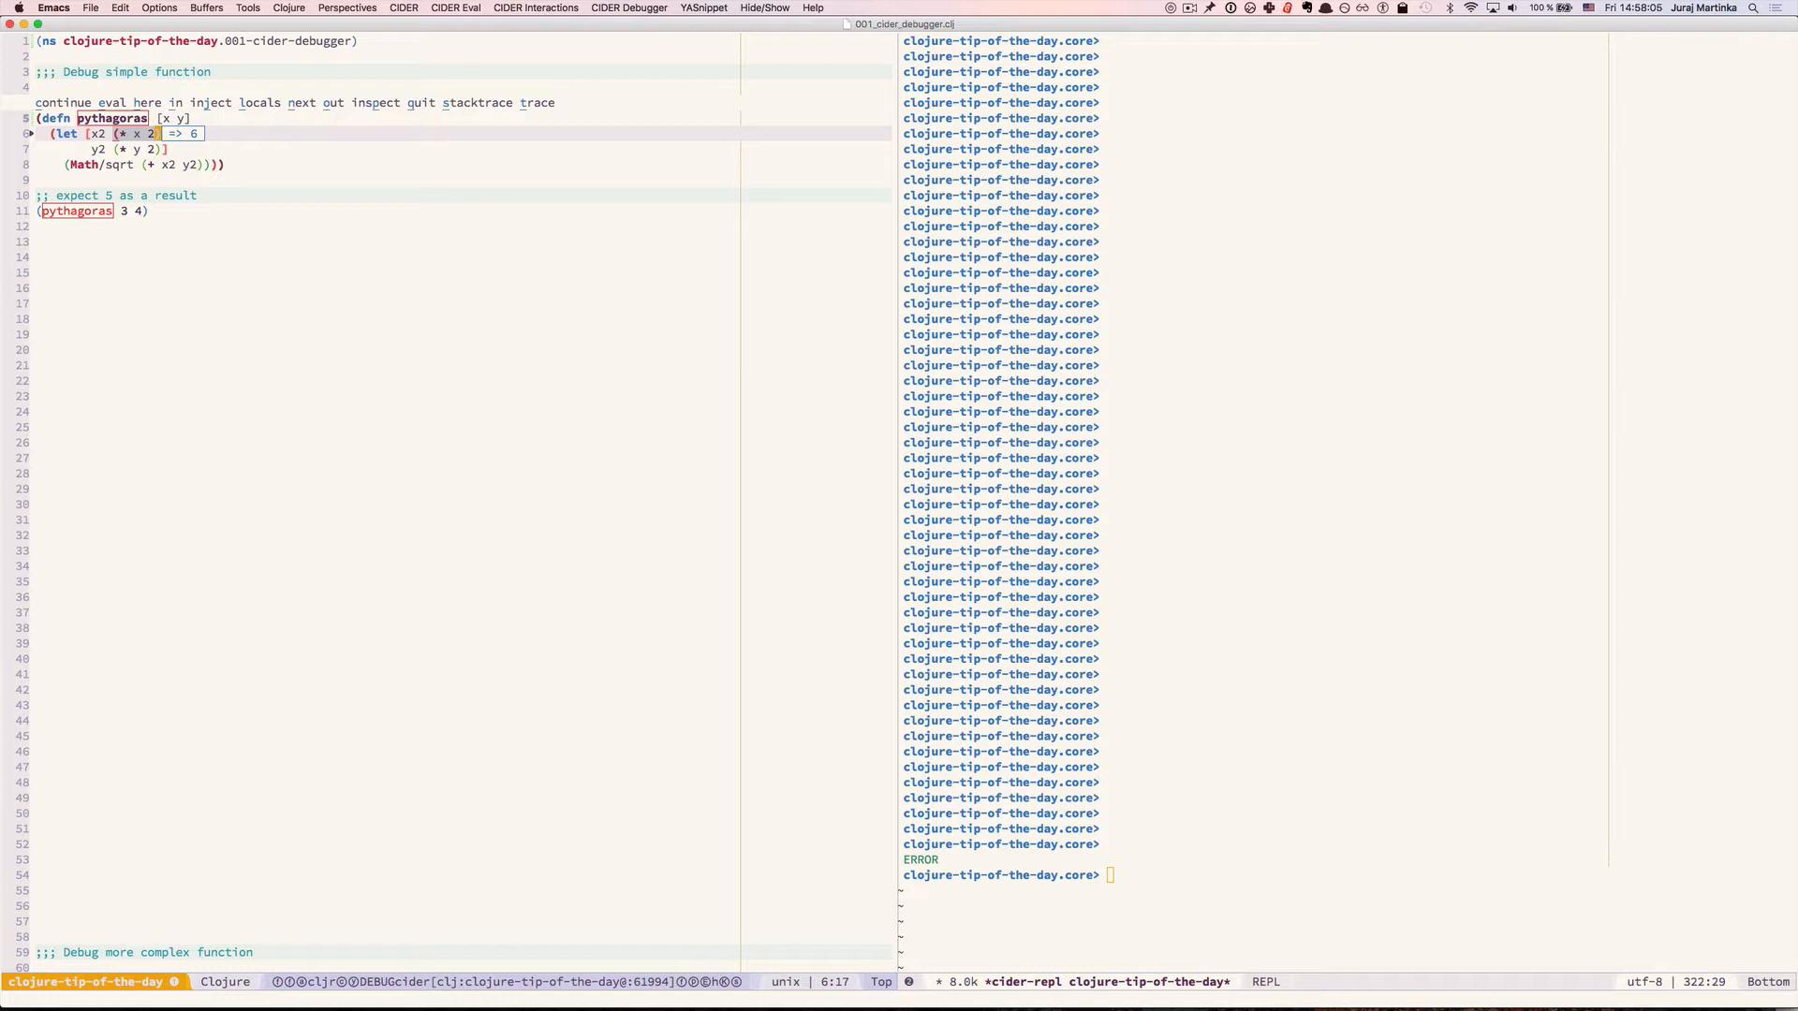
pyautogui.press('n')
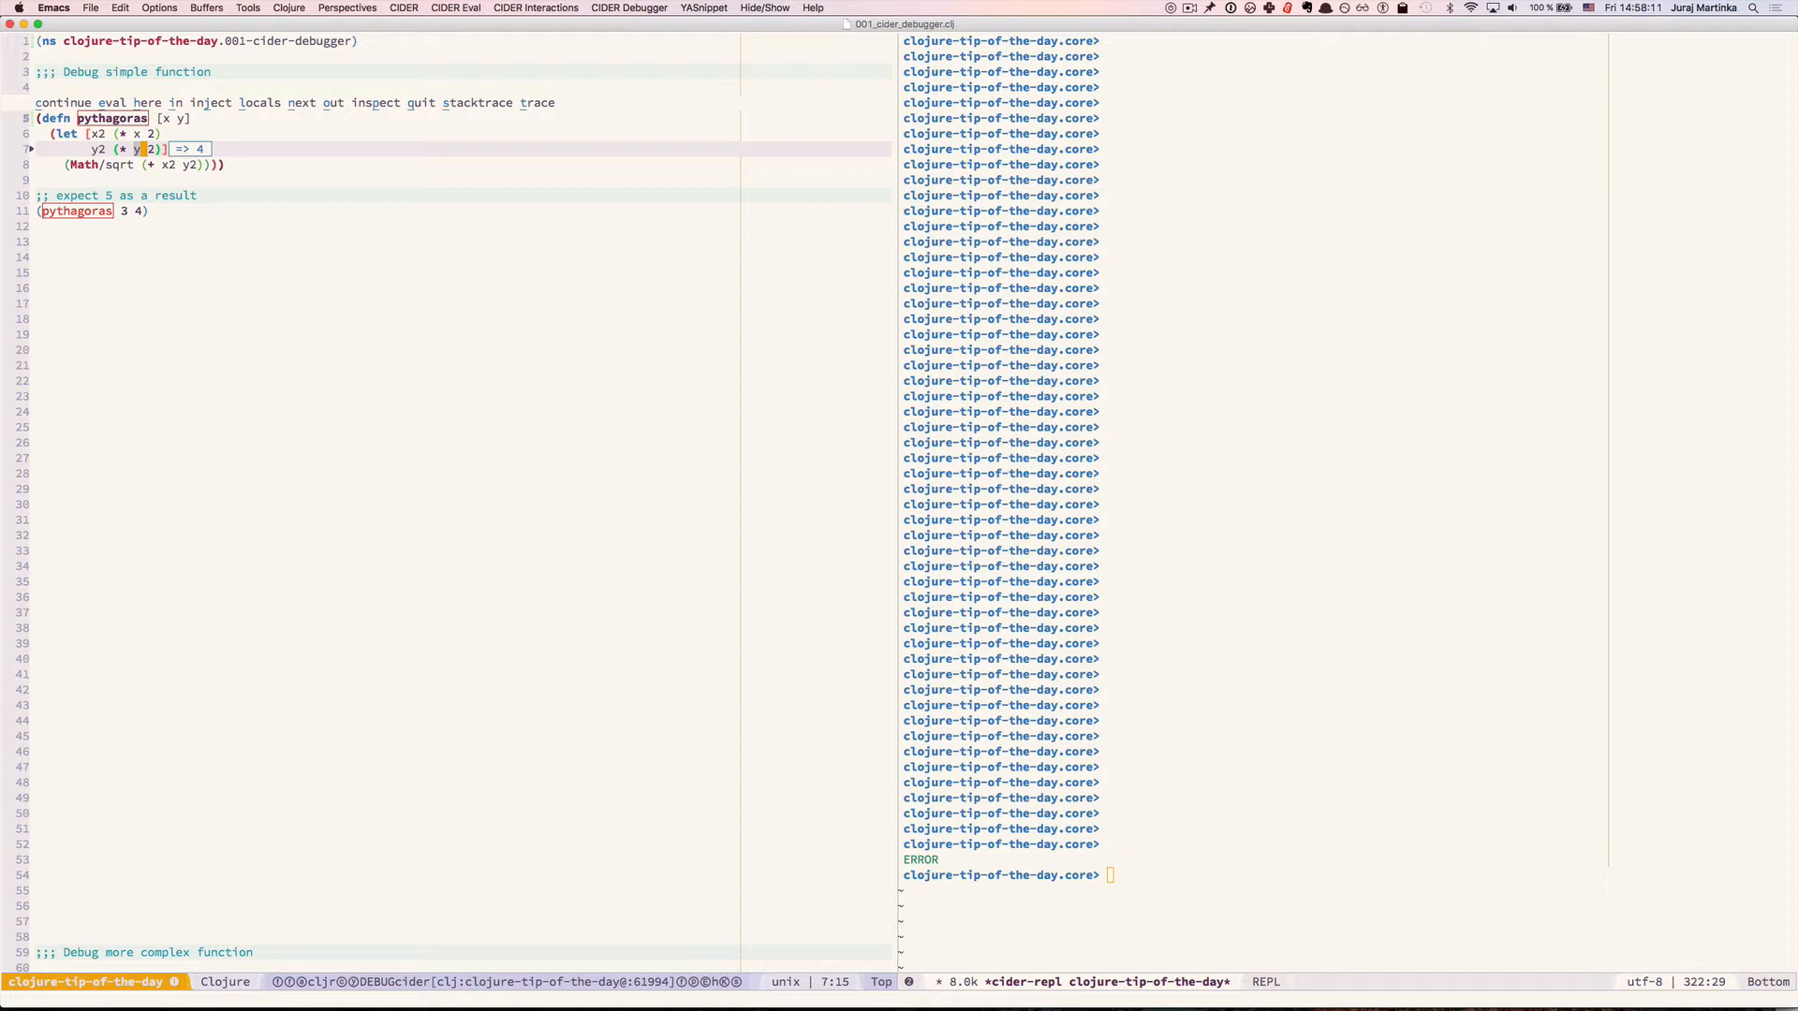
pyautogui.press('n')
pyautogui.press('n')
pyautogui.press('n')
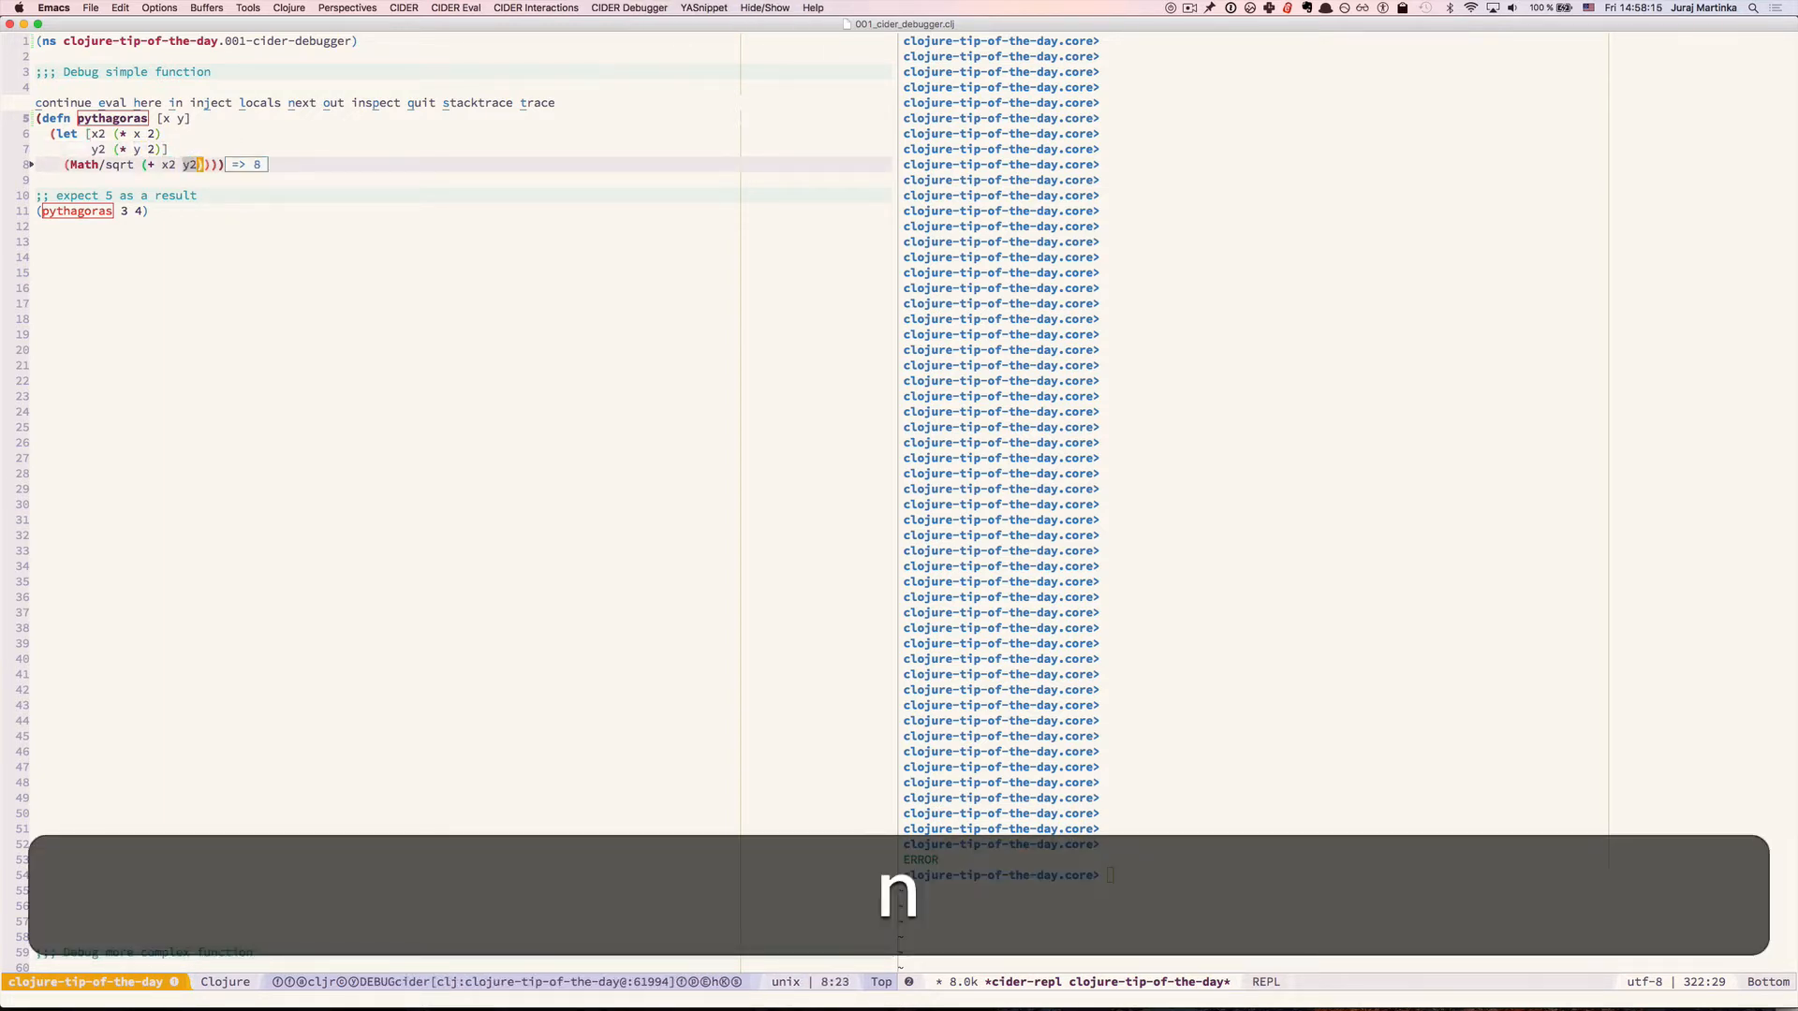
pyautogui.press('n')
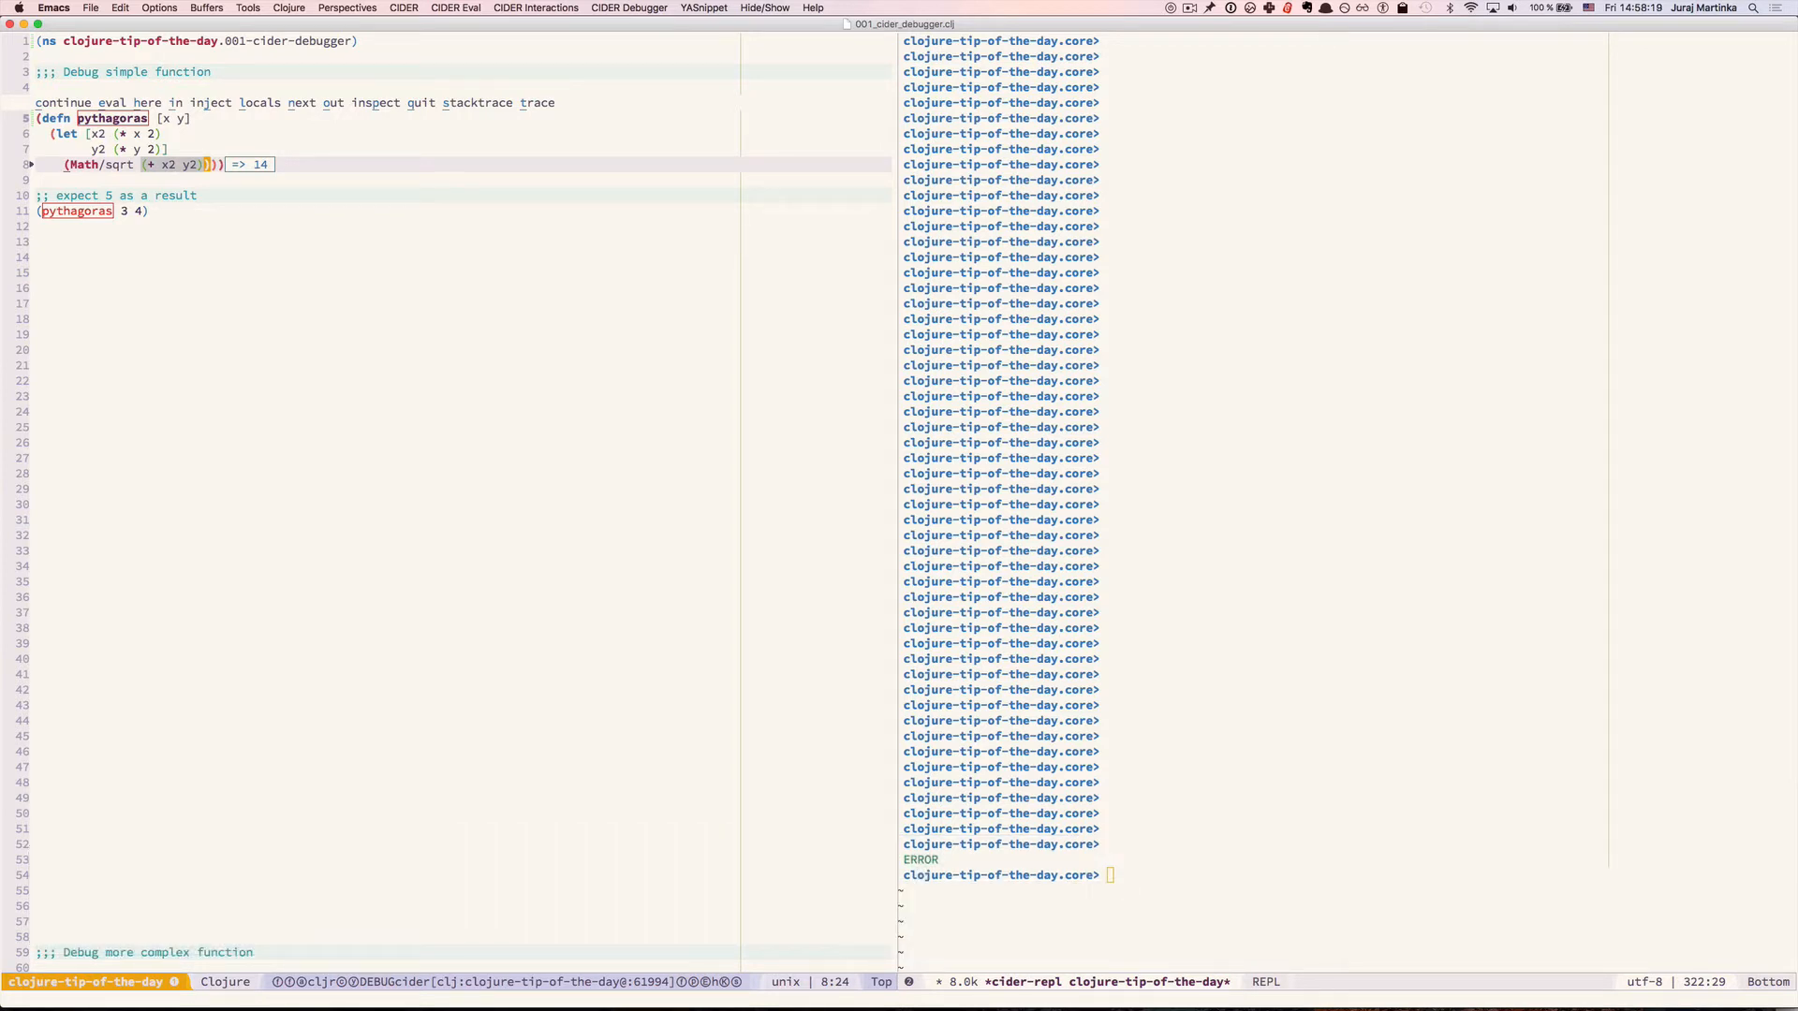
pyautogui.press('n')
pyautogui.press('n')
pyautogui.press('n')
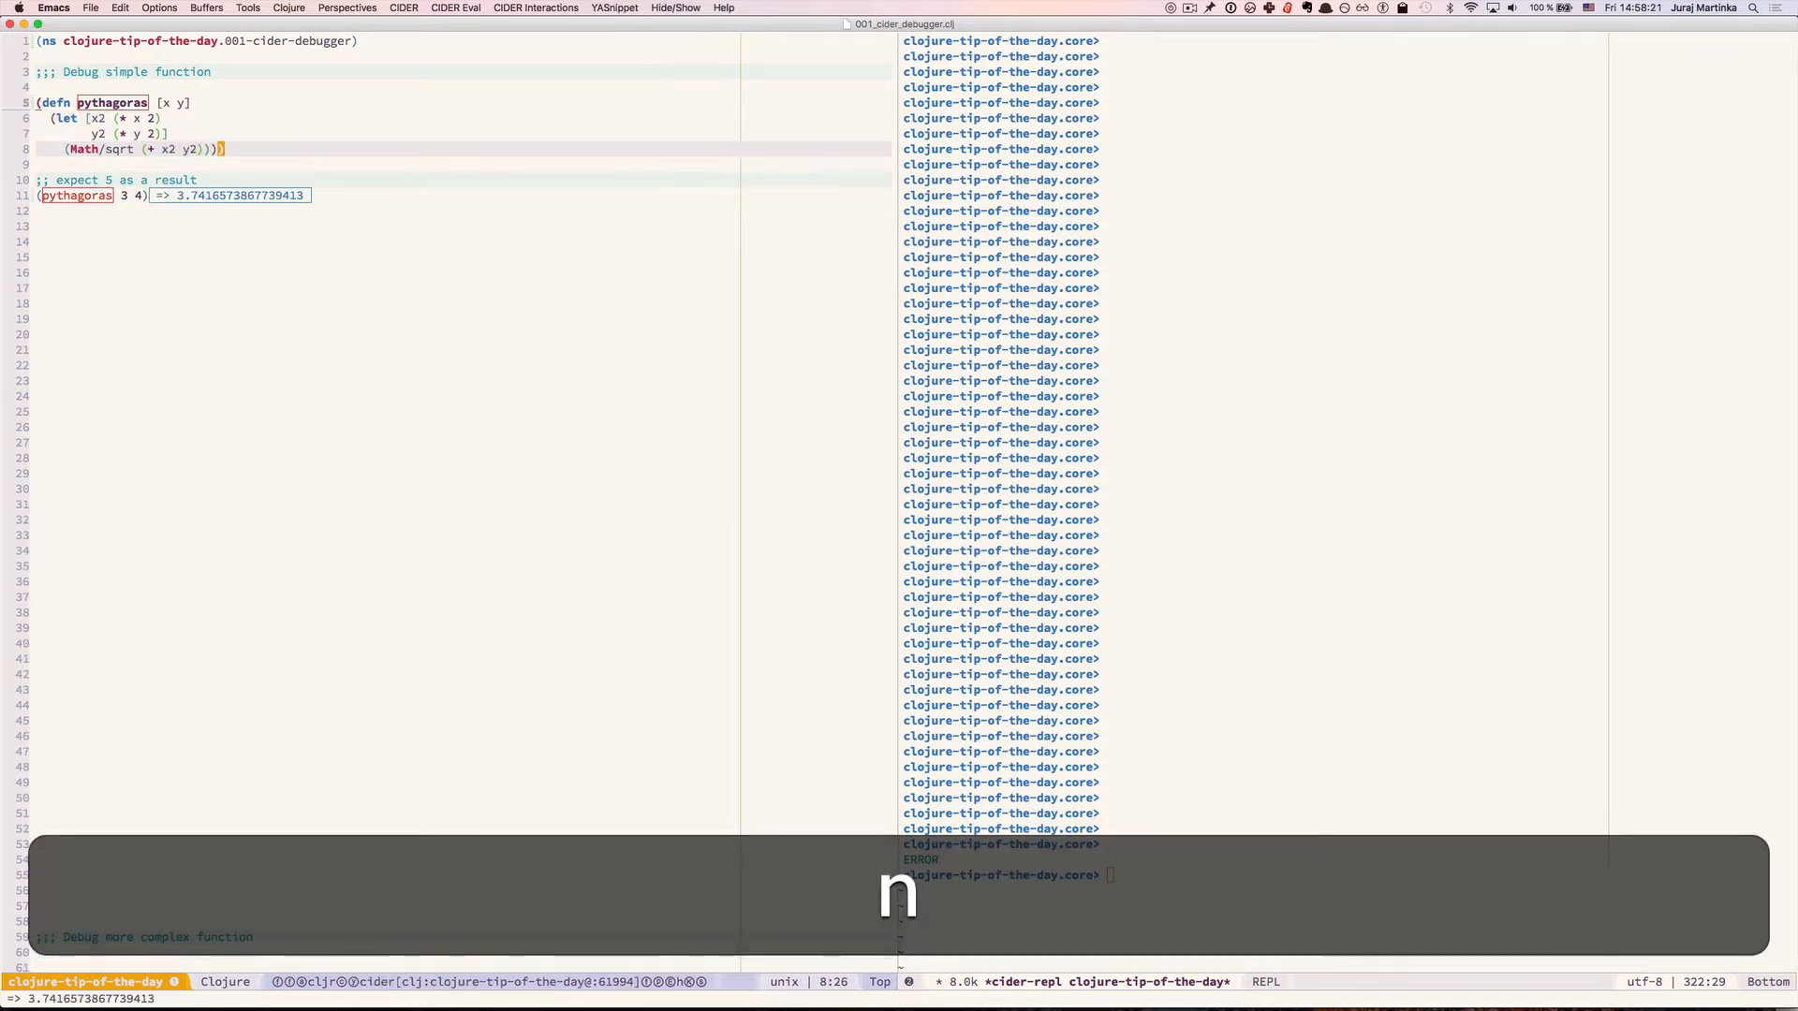
# Change the bindings to (* x x) and (* y y), reload pythagoras, and re-evaluate (pythagoras 3 4) to get 5.0
pyautogui.press('Up')
pyautogui.press('Up')
pyautogui.press('Left')
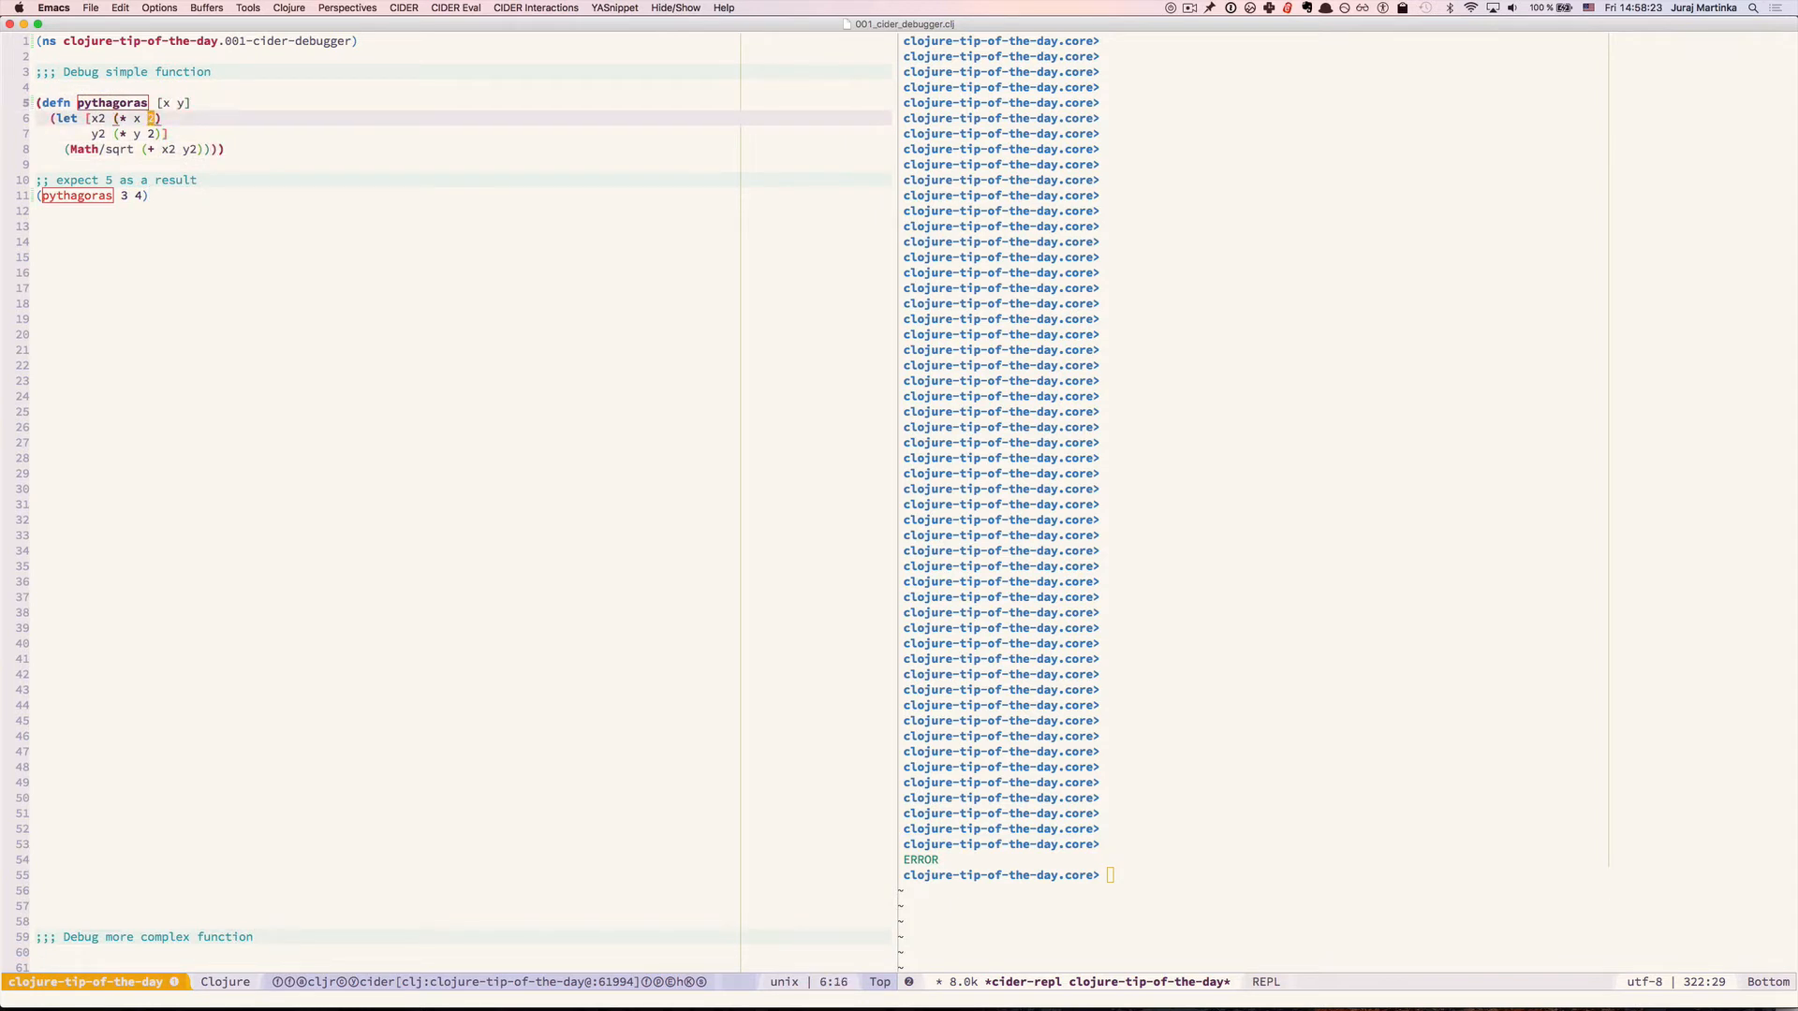
pyautogui.press('Down')
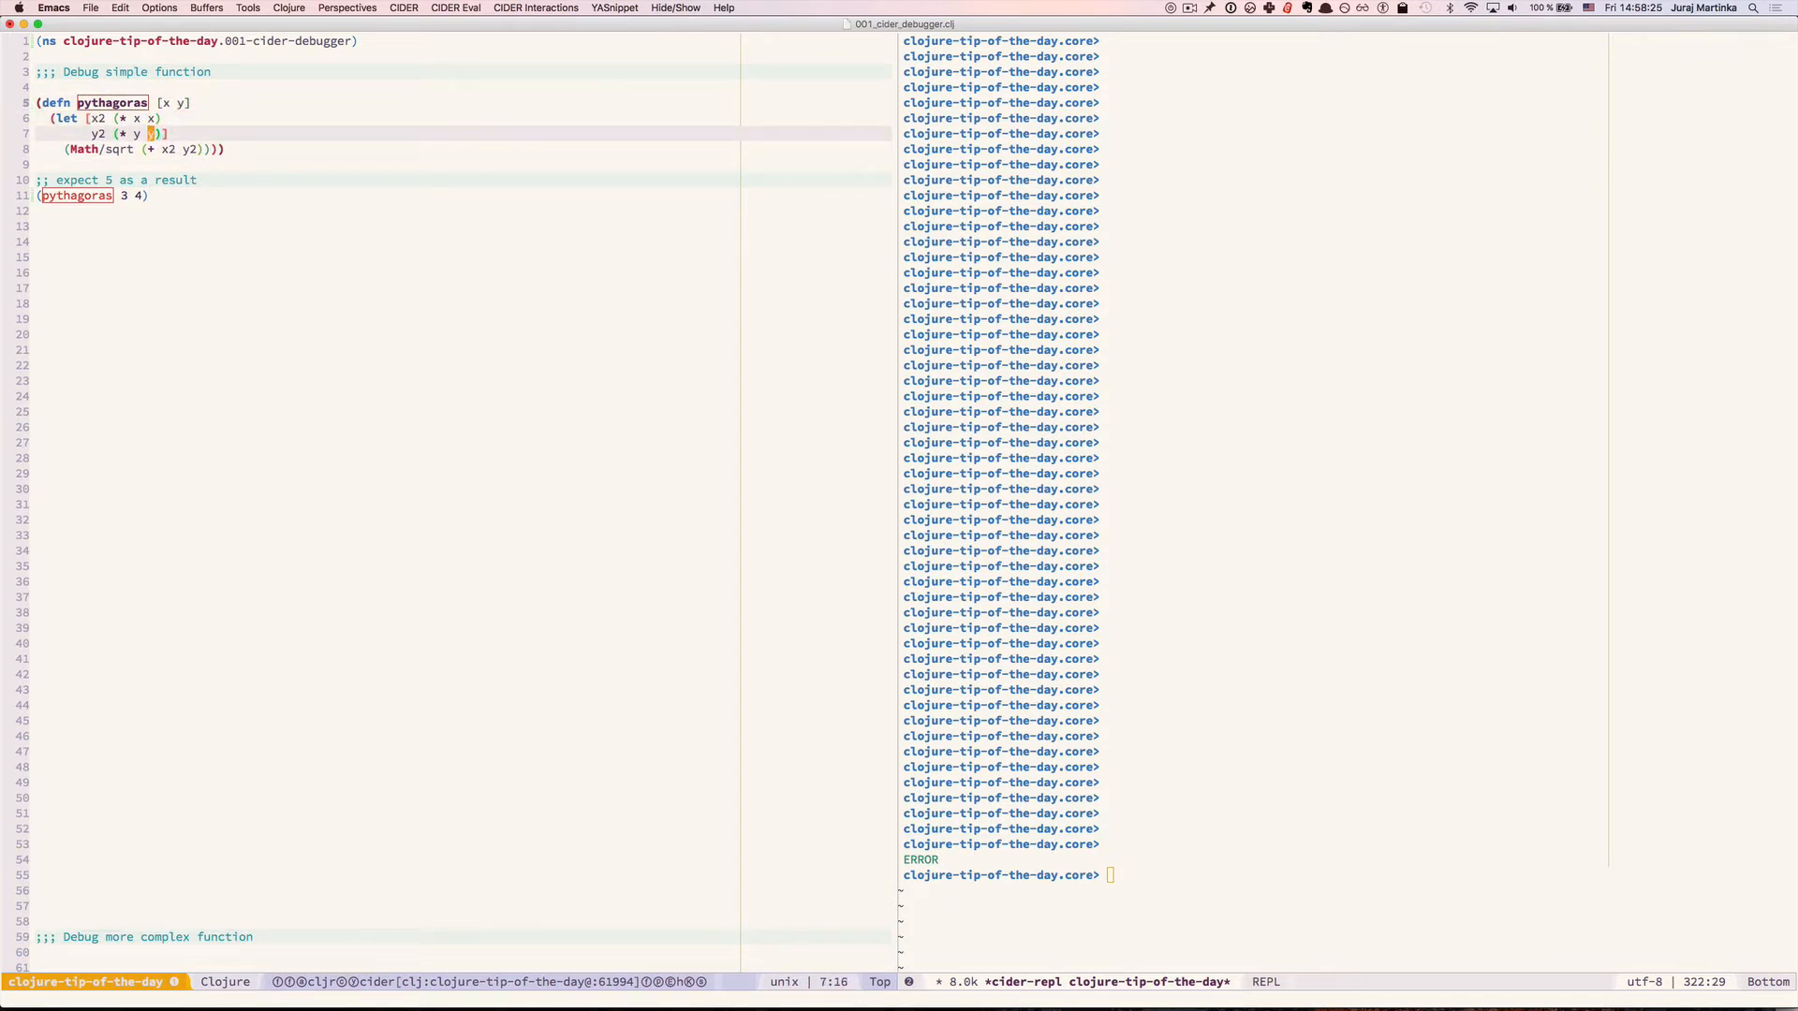
pyautogui.hotkey('ctrl', 'alt', 'x')
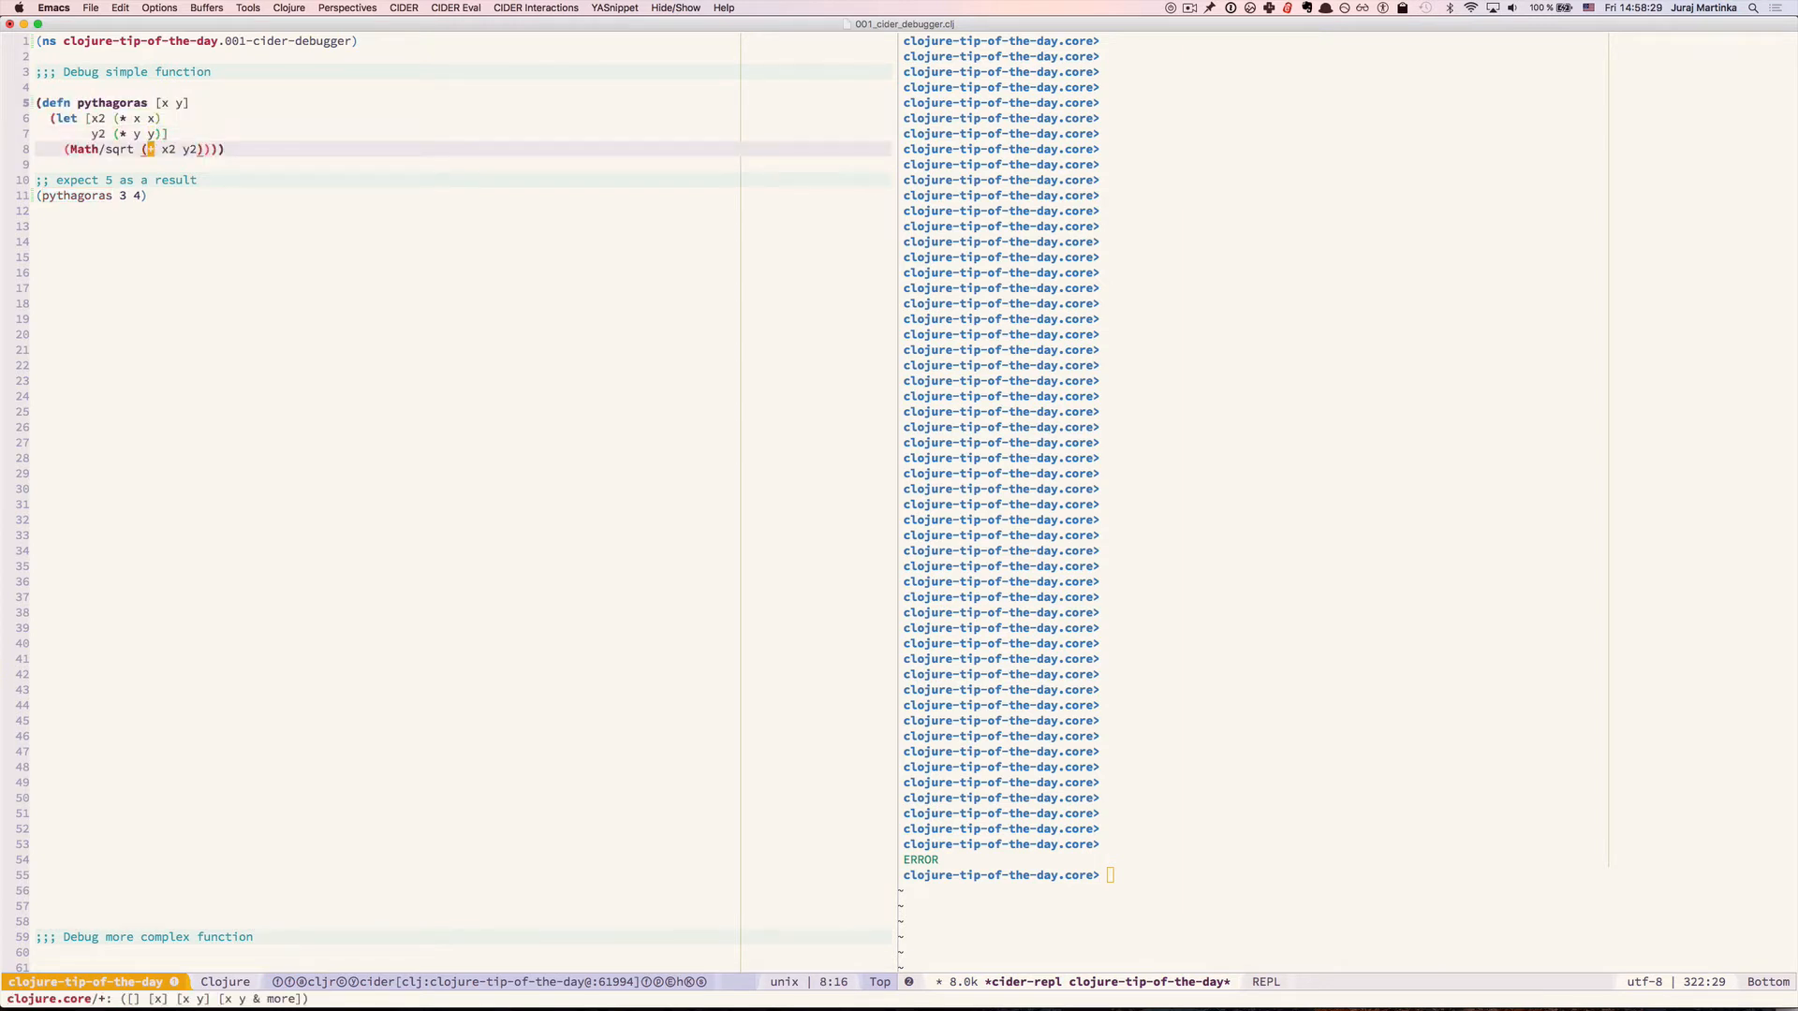
pyautogui.press('Down')
pyautogui.press('Down')
pyautogui.press('Down')
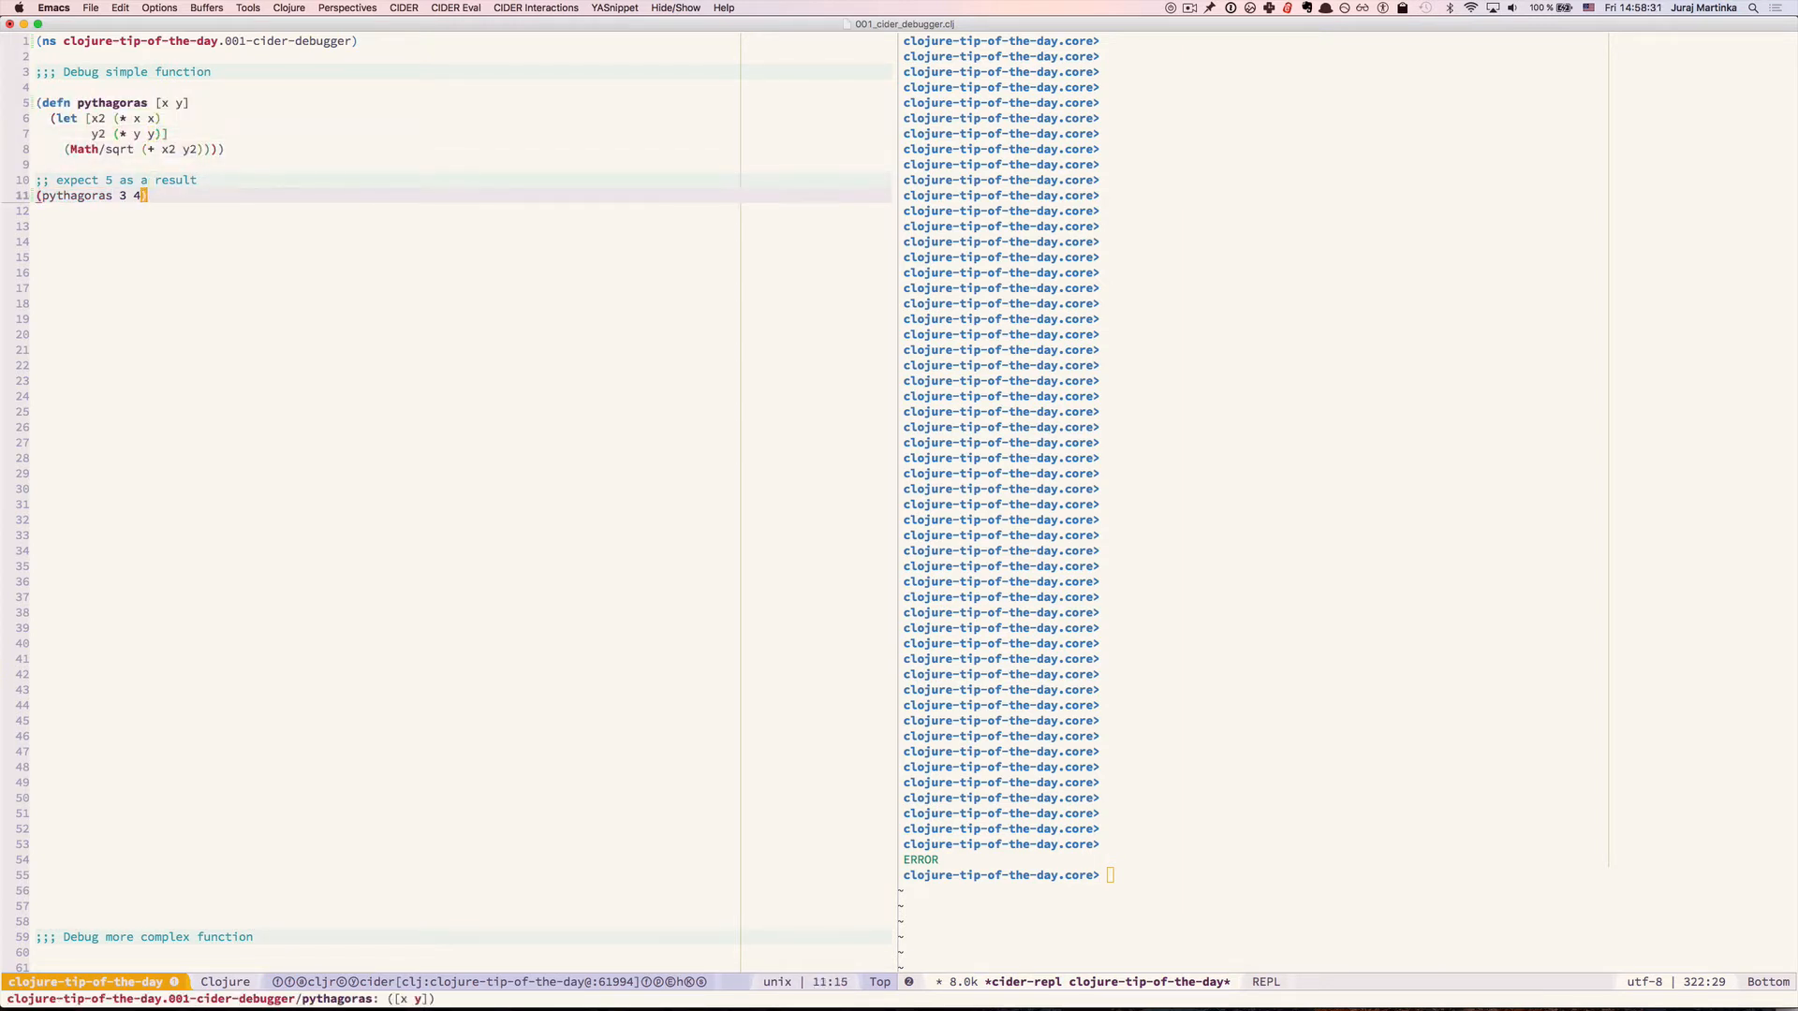
pyautogui.hotkey('ctrl', 'x')
pyautogui.hotkey('ctrl', 'e')
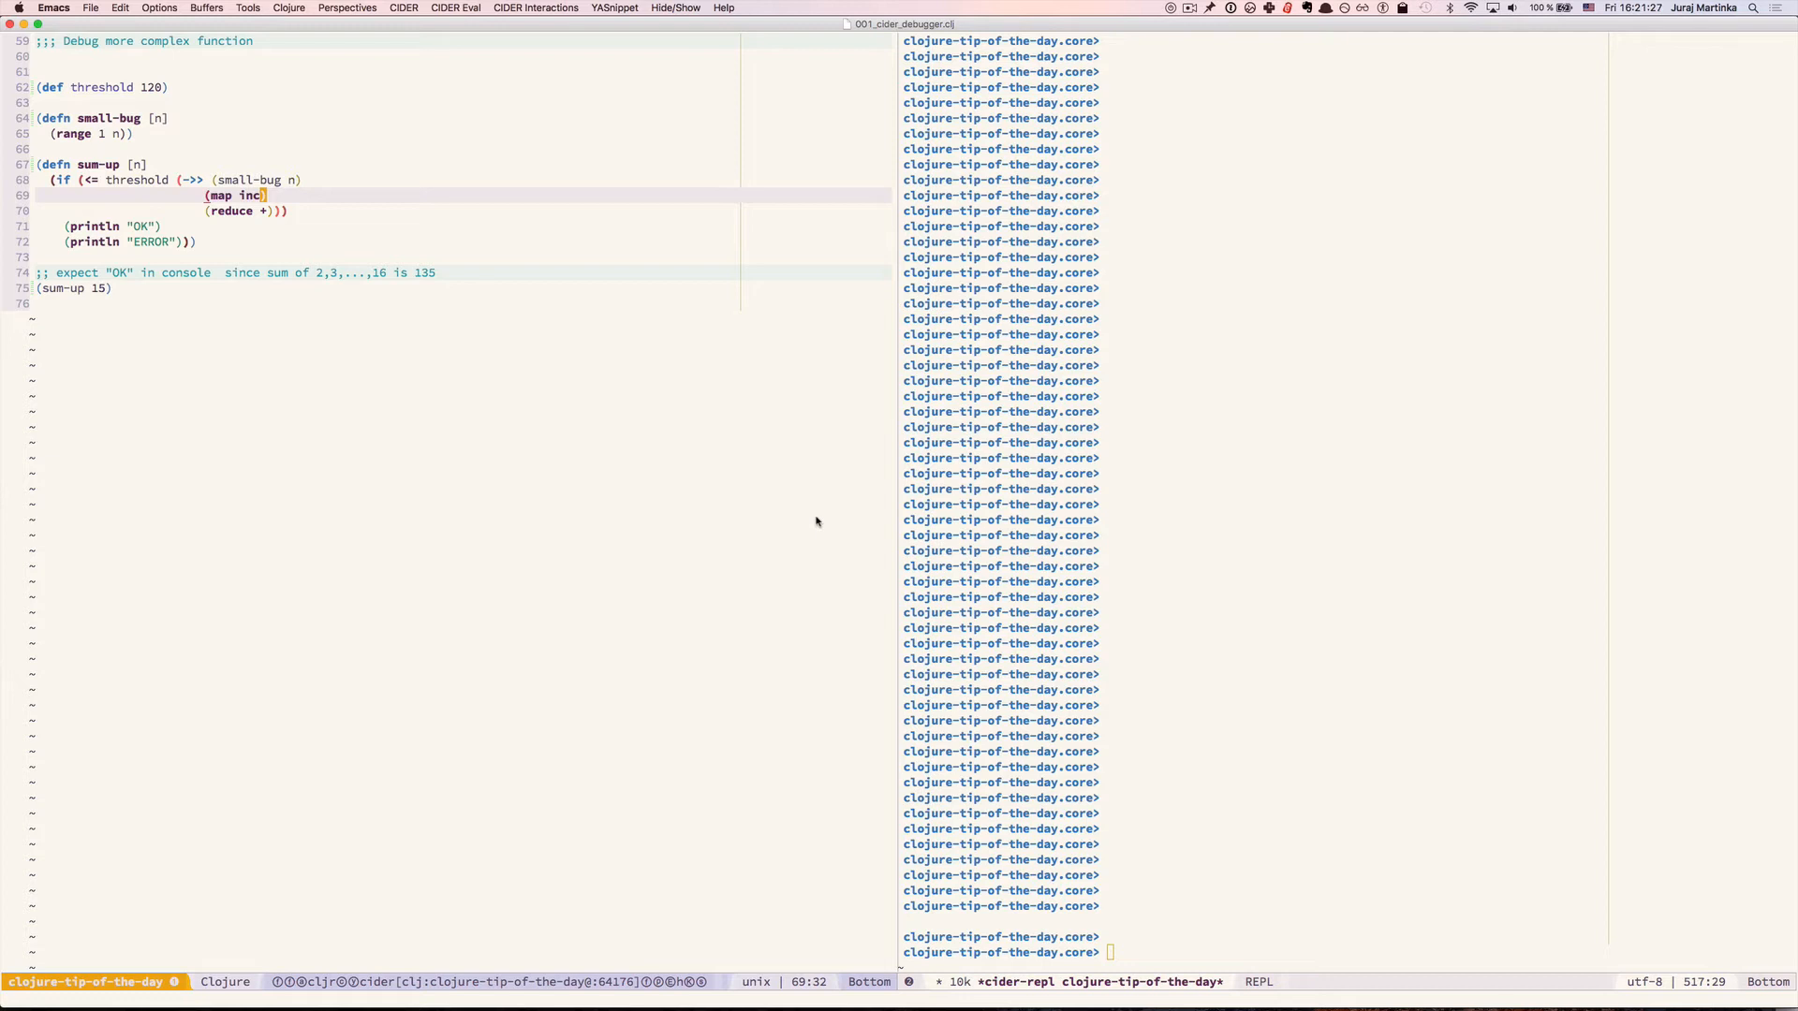
# Evaluate (sum-up 15), which prints ERROR instead of OK
pyautogui.press('Up')
pyautogui.press('Up')
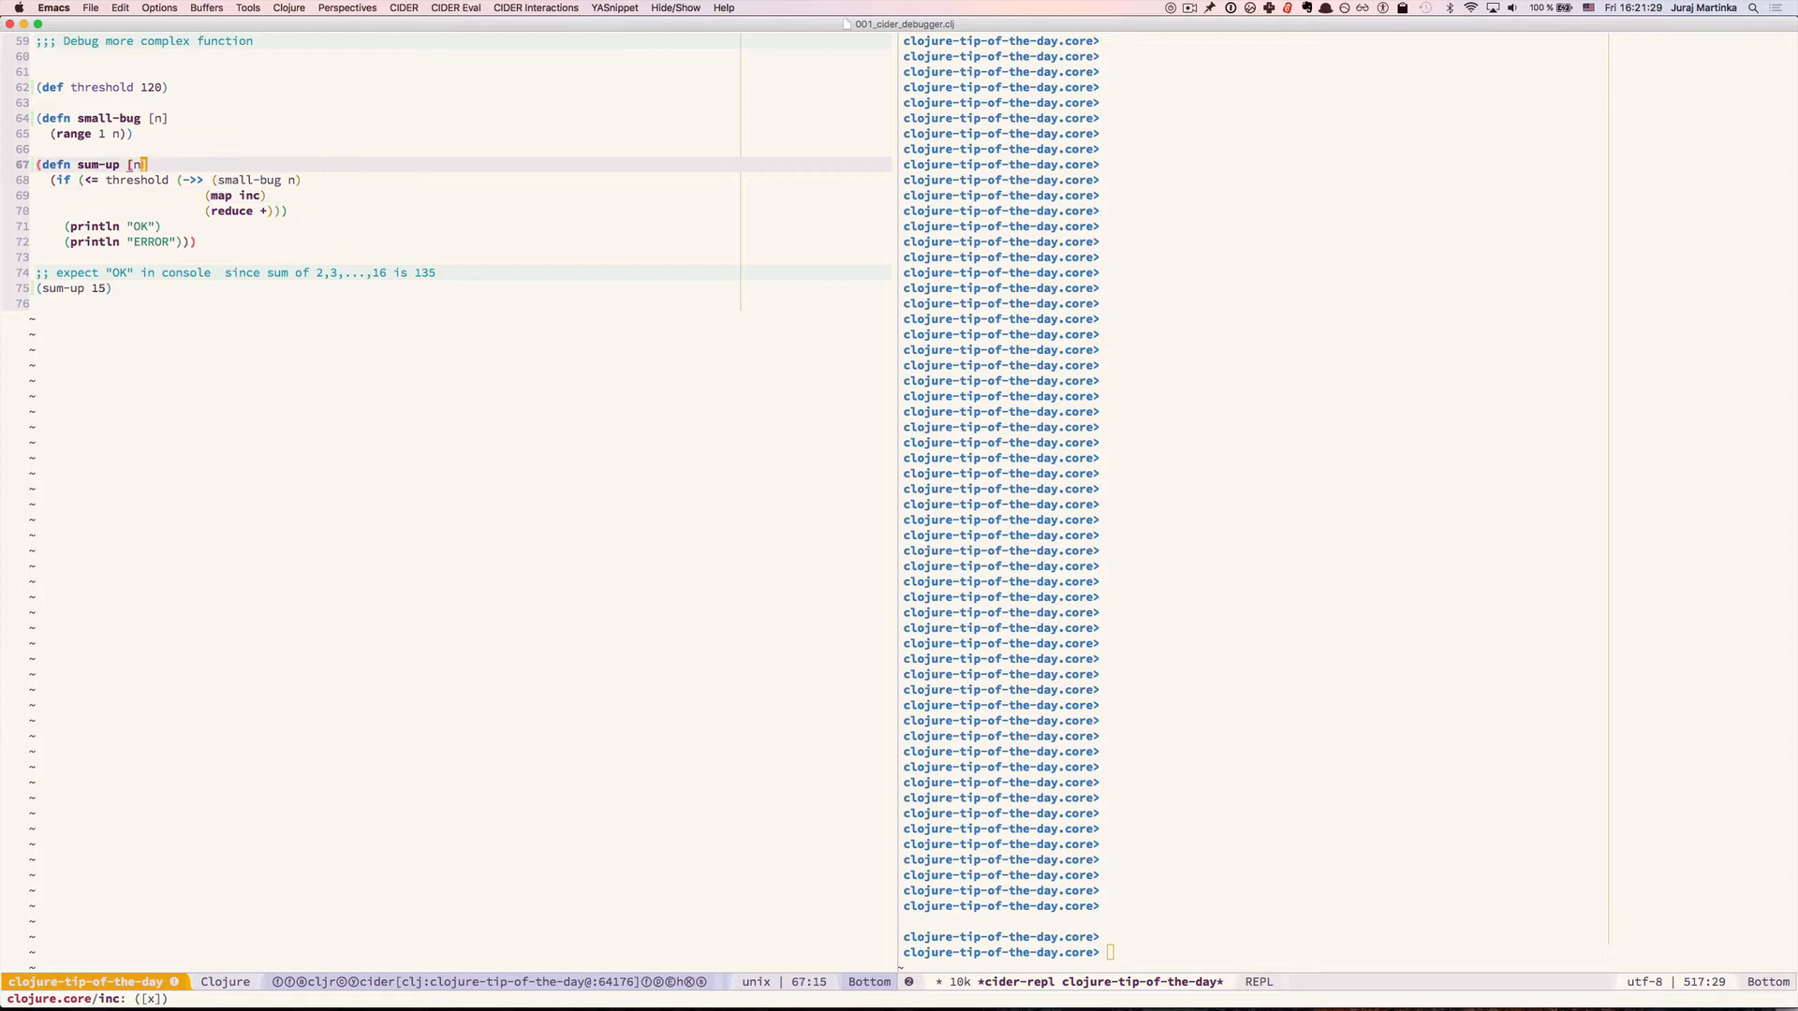
pyautogui.press('Left')
pyautogui.press('Left')
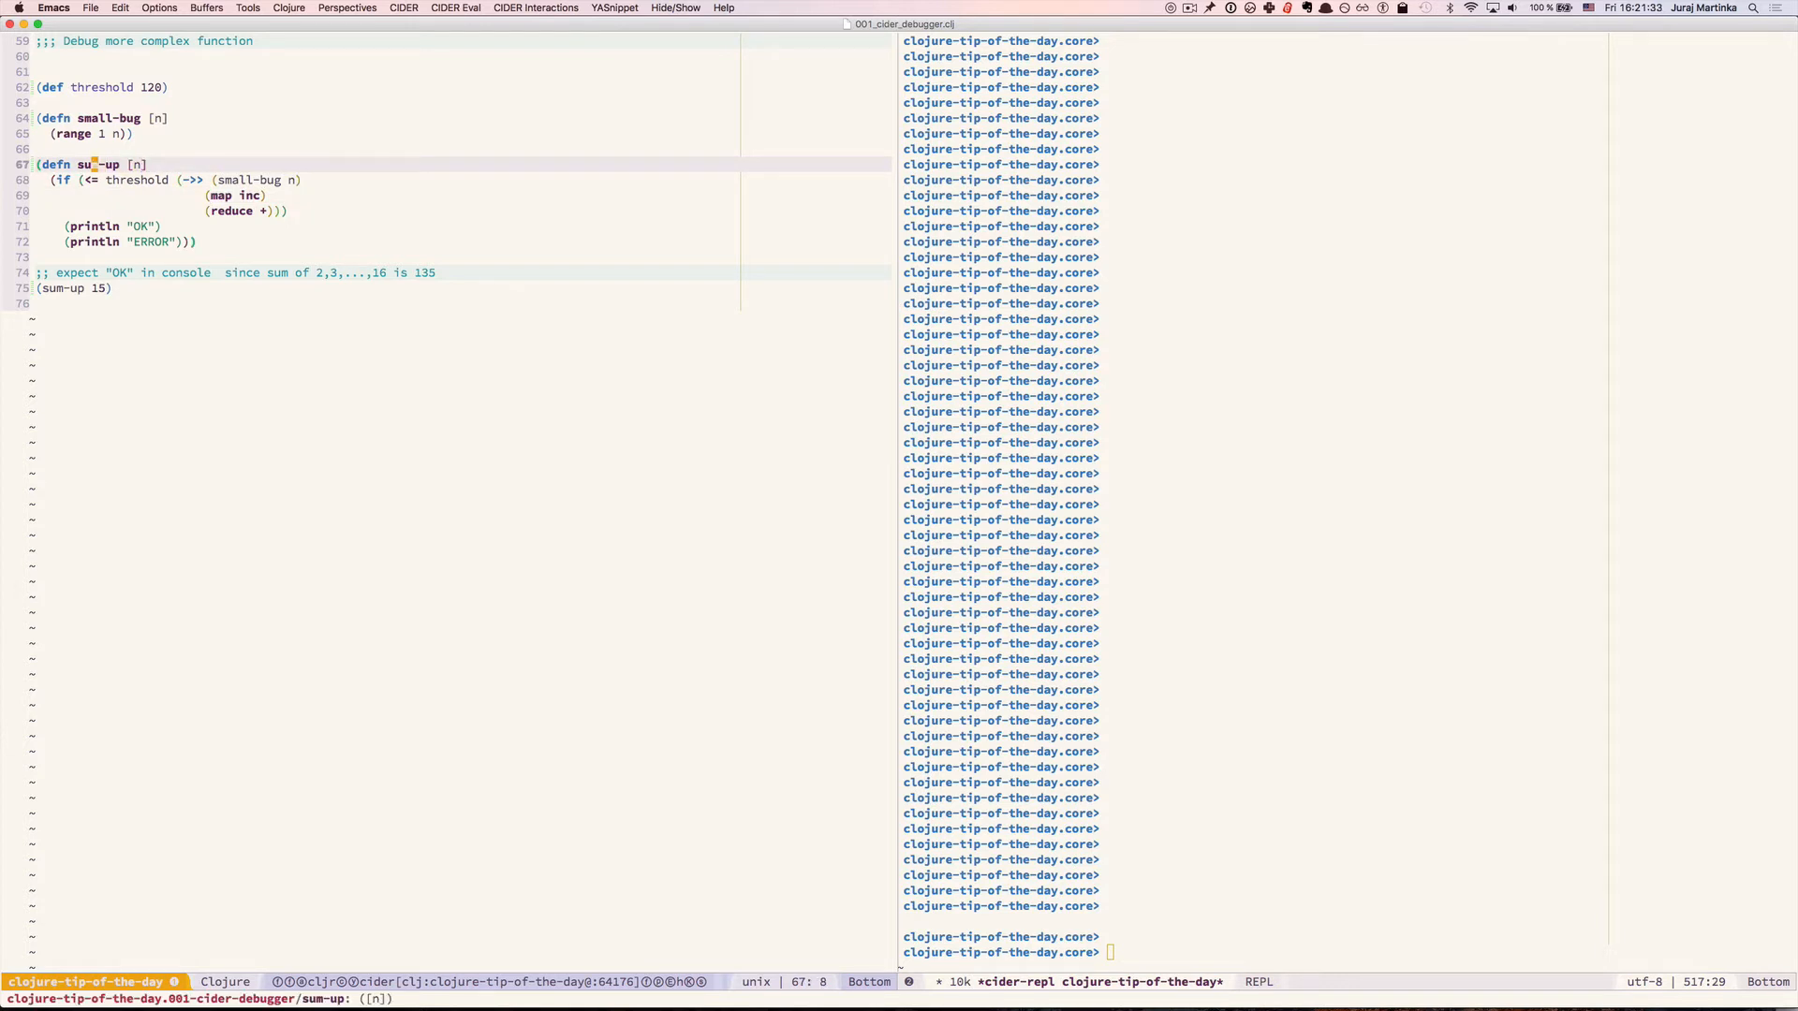
pyautogui.press('Down')
pyautogui.press('Down')
pyautogui.press('Down')
pyautogui.press('Down')
pyautogui.press('Down')
pyautogui.press('Down')
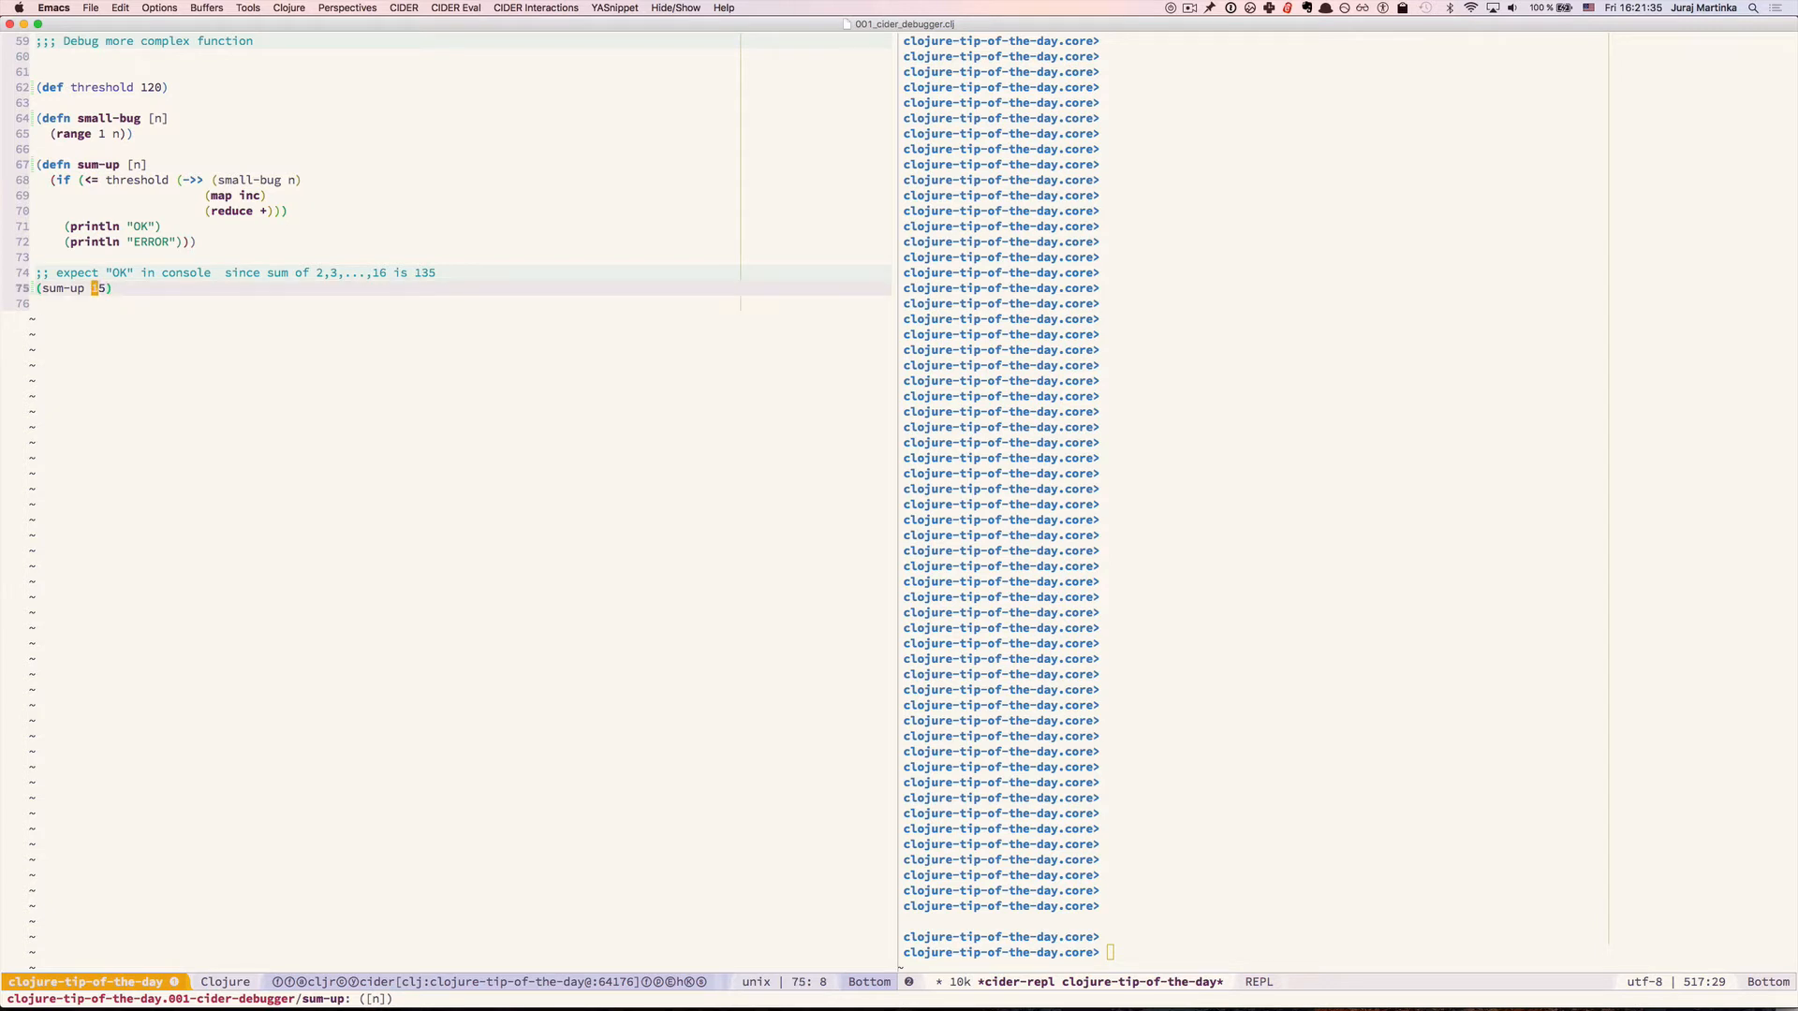
pyautogui.hotkey('ctrl', 'c')
pyautogui.hotkey('ctrl', 'e')
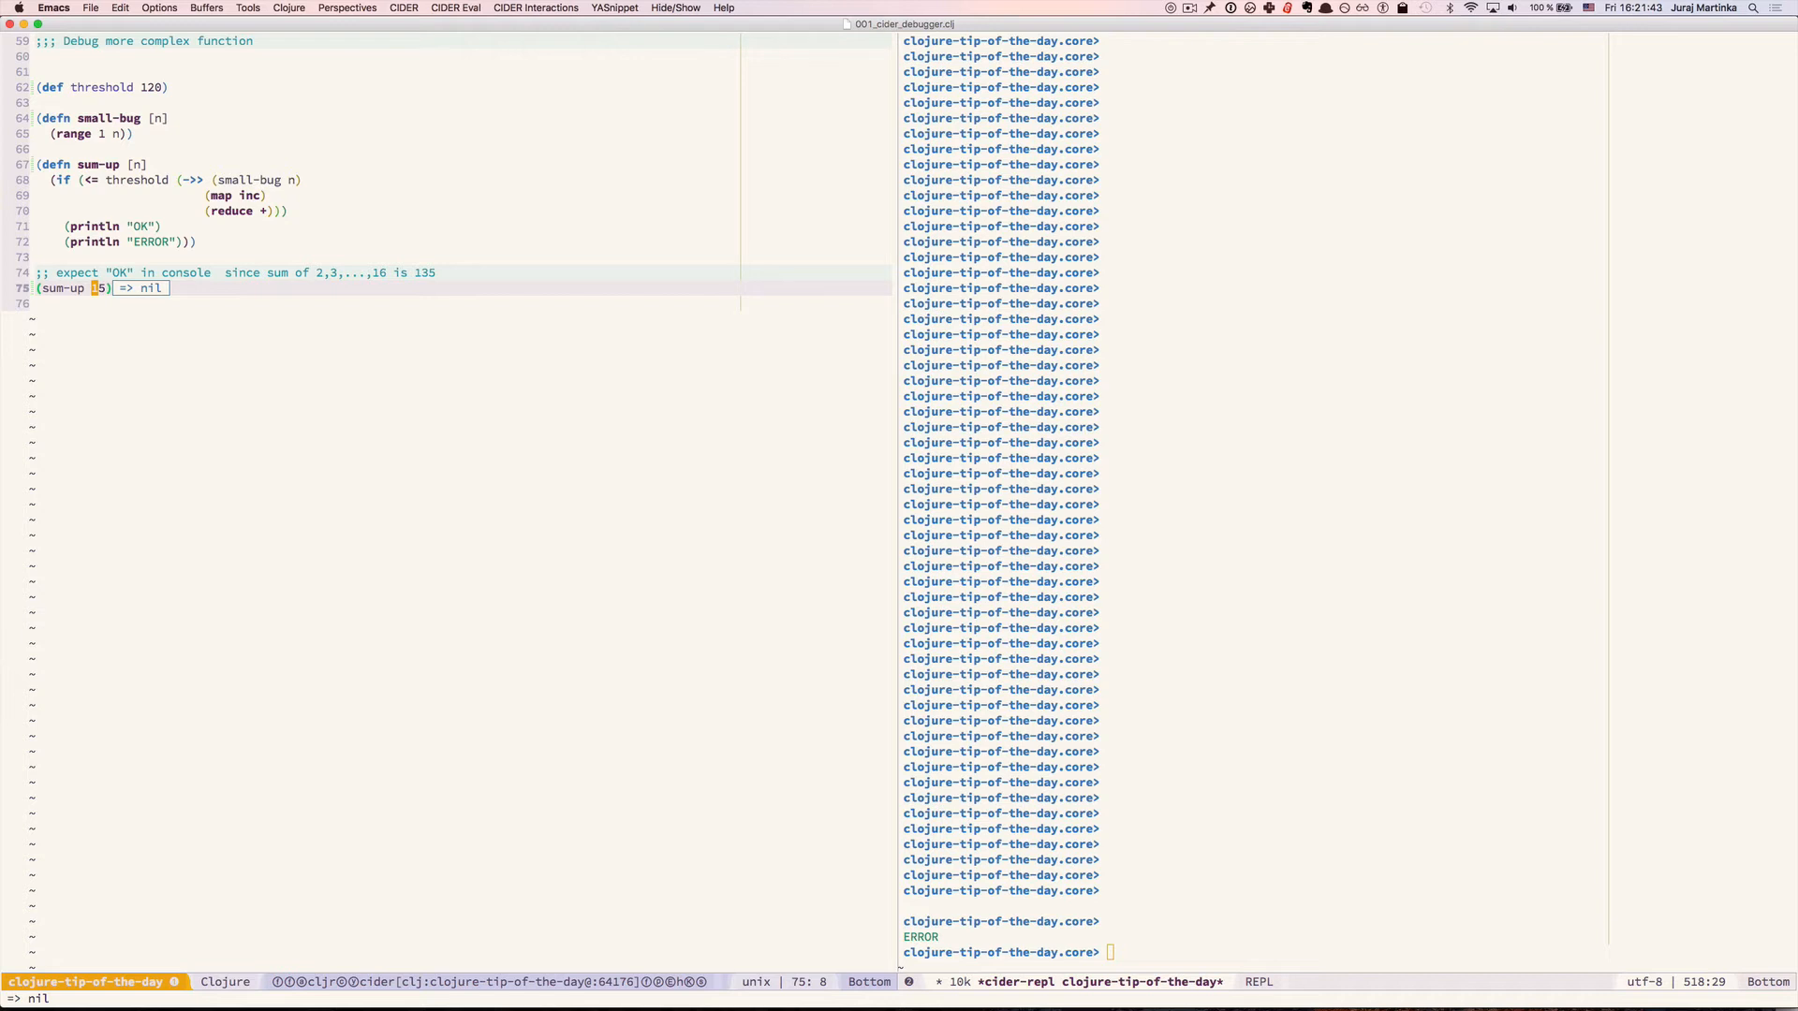
# Instrument the sum-up defn for debugging and return to the (sum-up 15) call
pyautogui.press('Up')
pyautogui.press('Up')
pyautogui.press('Up')
pyautogui.press(',')
pyautogui.press('b')
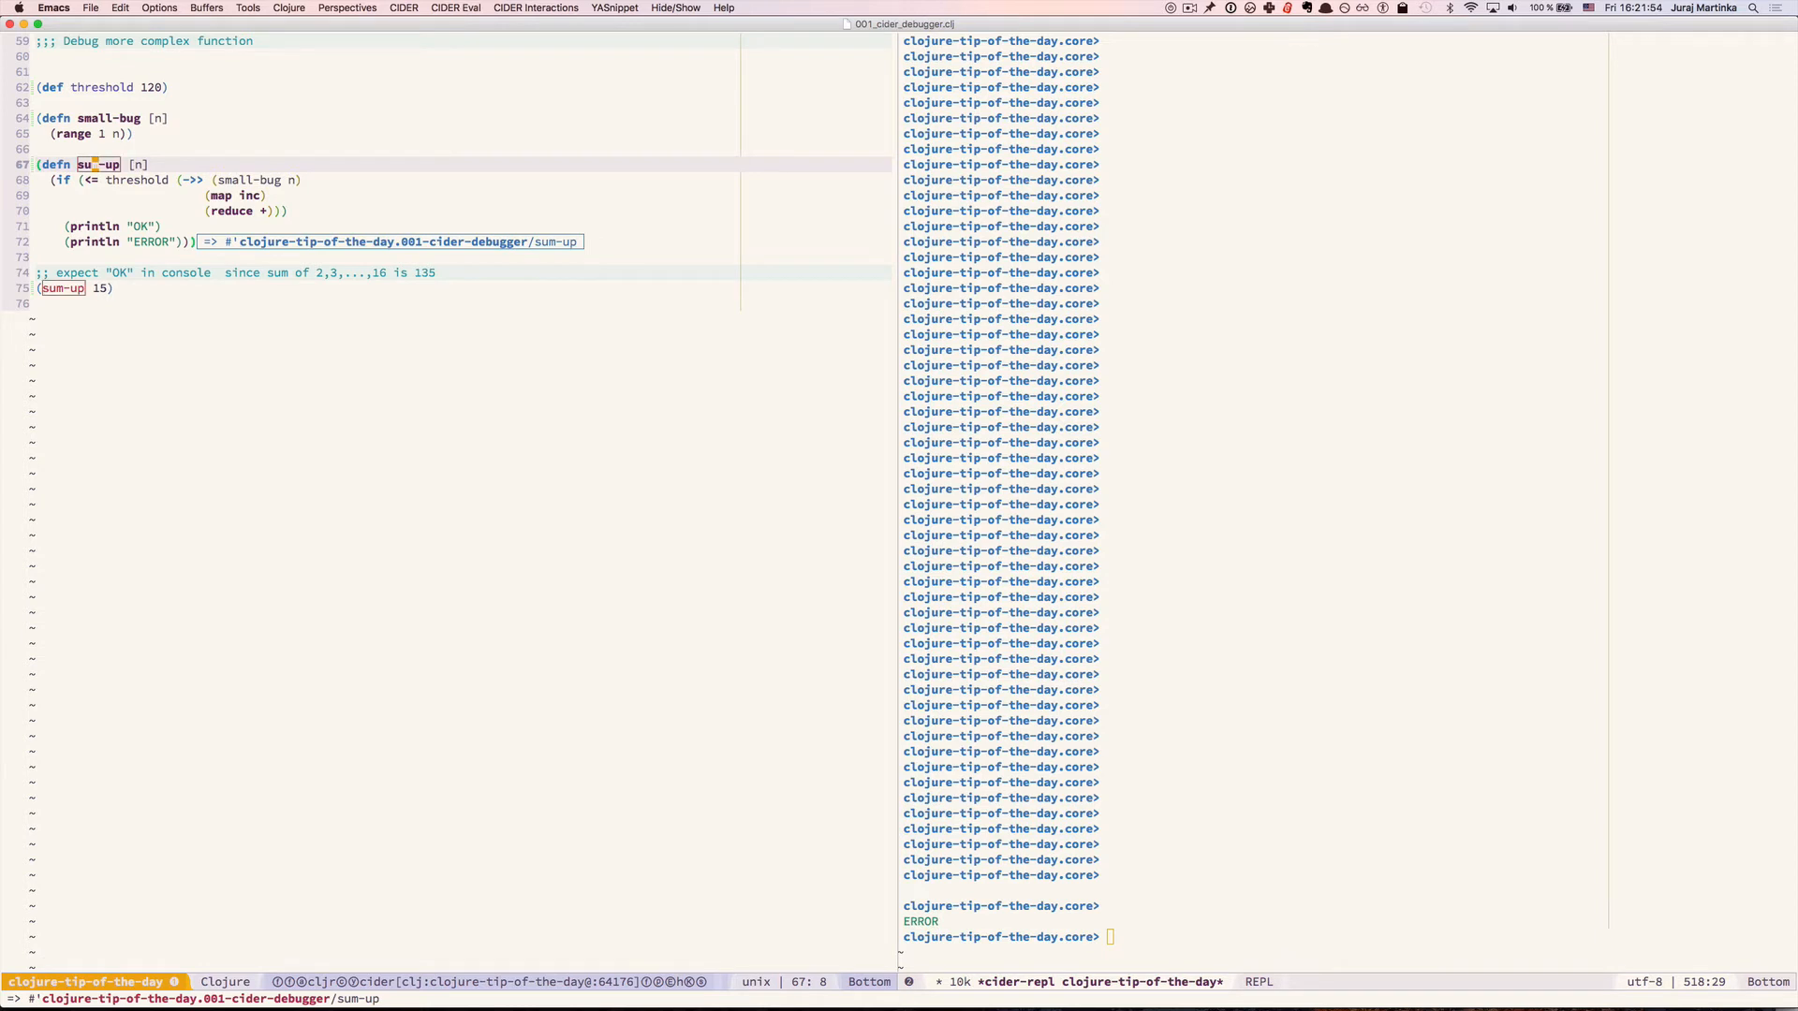
pyautogui.press('Down')
pyautogui.press('Down')
pyautogui.press('Down')
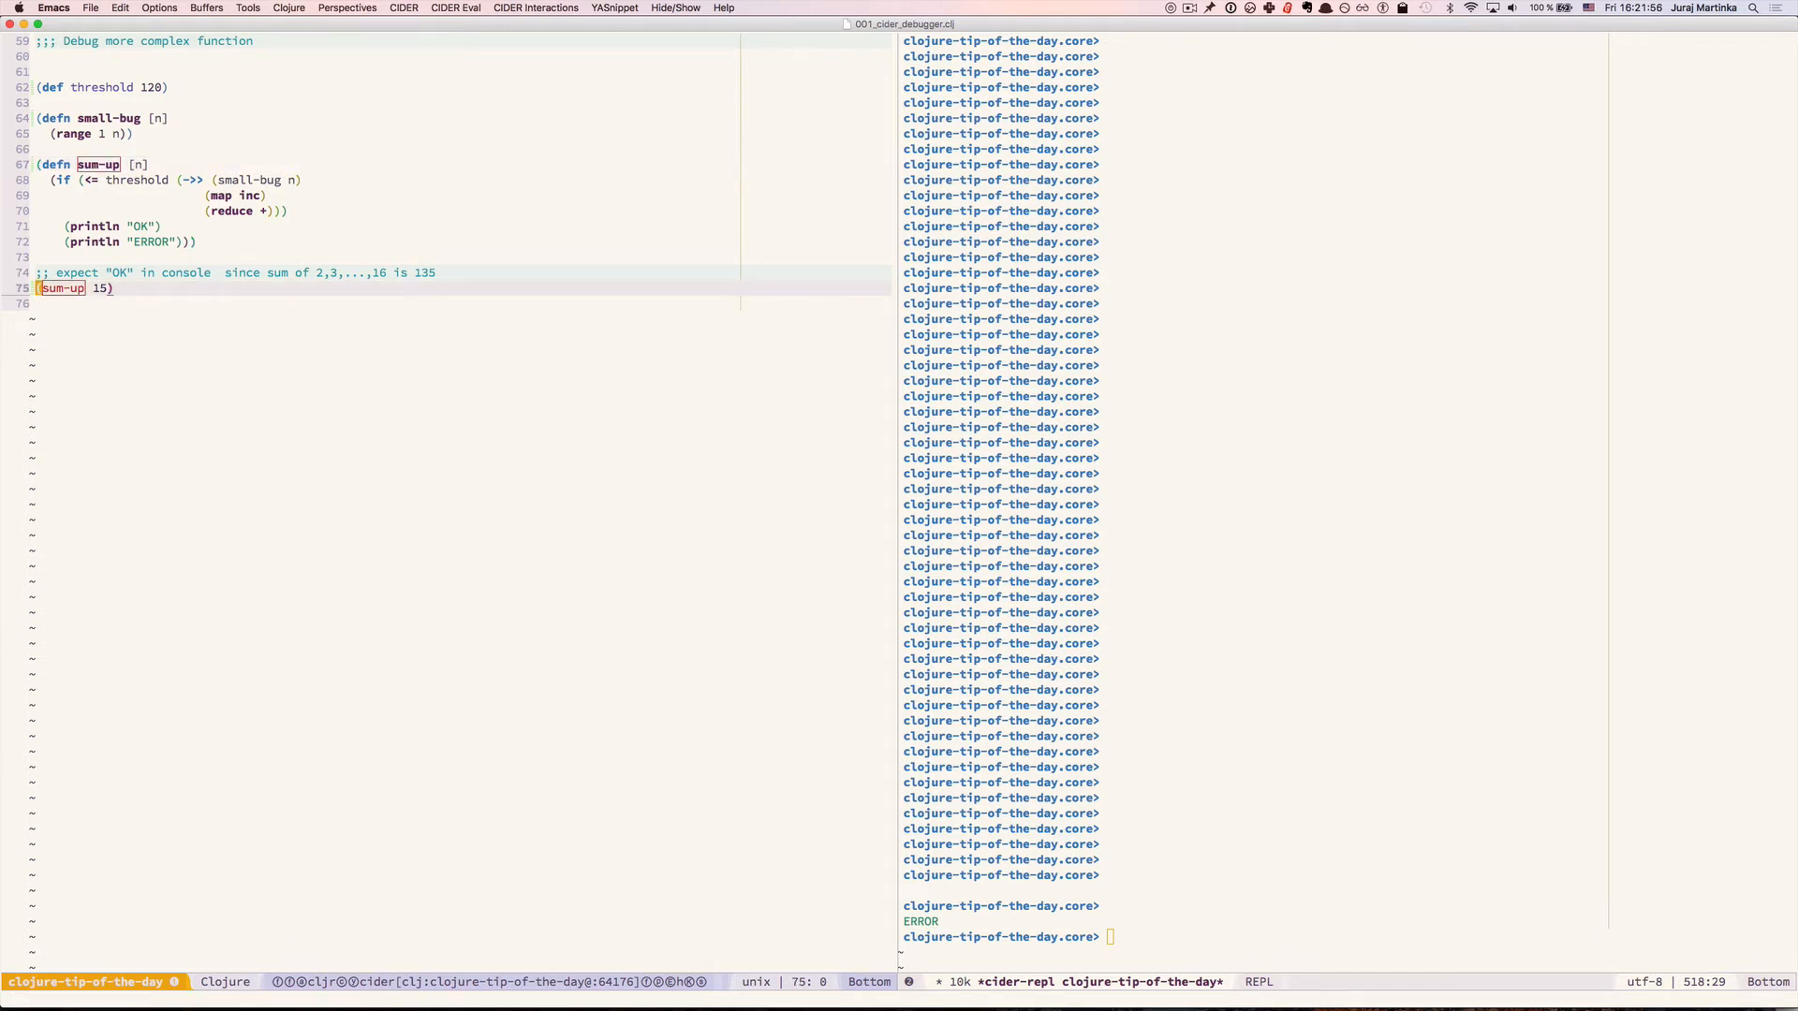
# Run (sum-up 15) under the debugger and step through threshold, n and (small-bug n) to the summed result 119
pyautogui.press(',')
pyautogui.press('e')
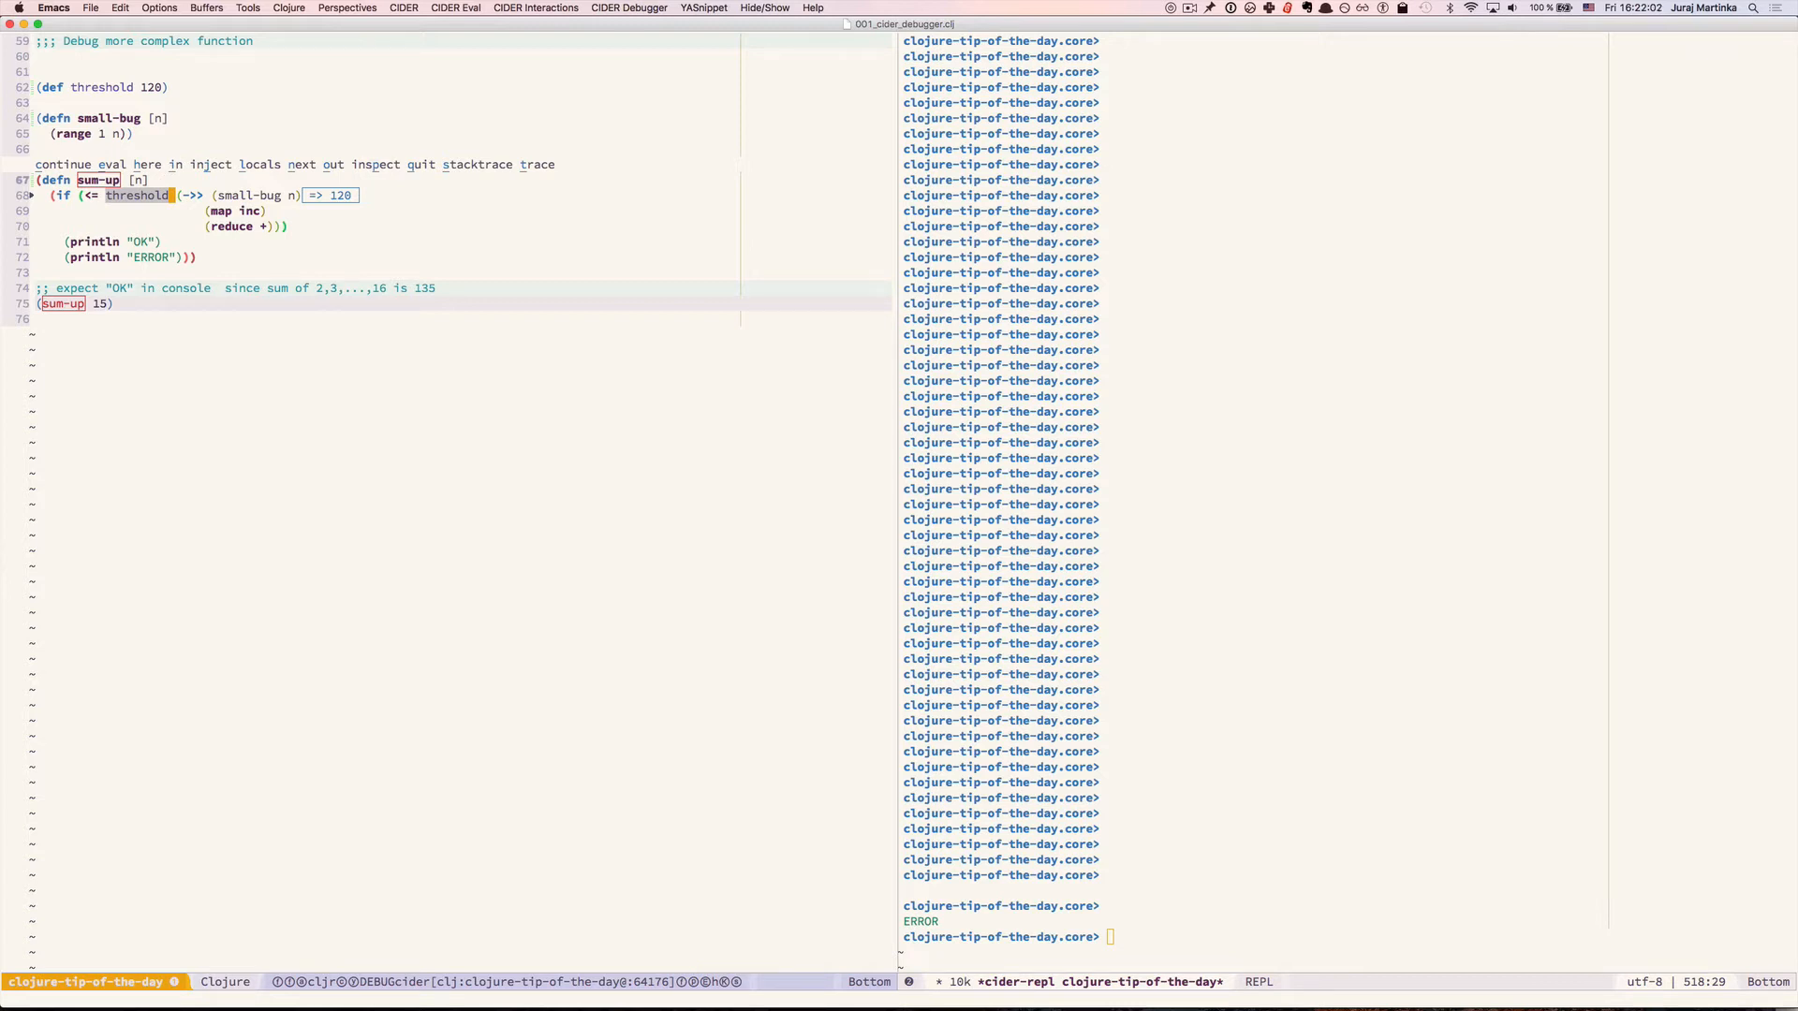
pyautogui.press('n')
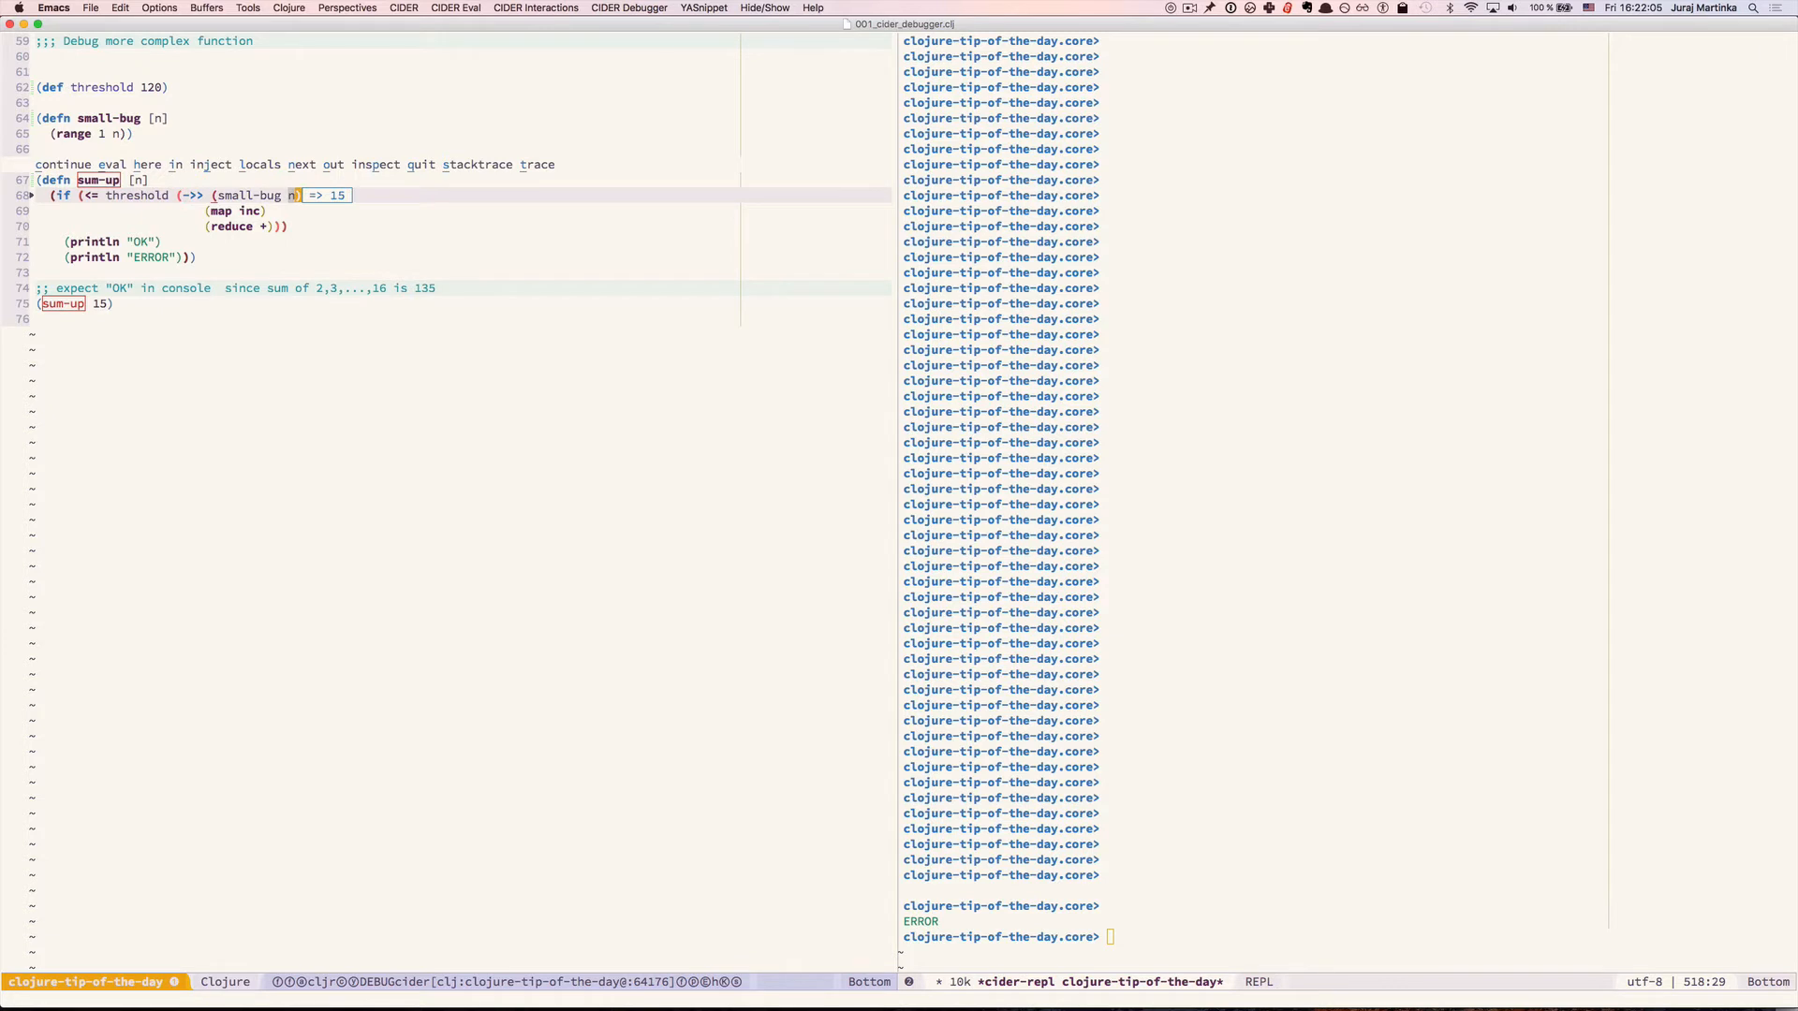
pyautogui.press('n')
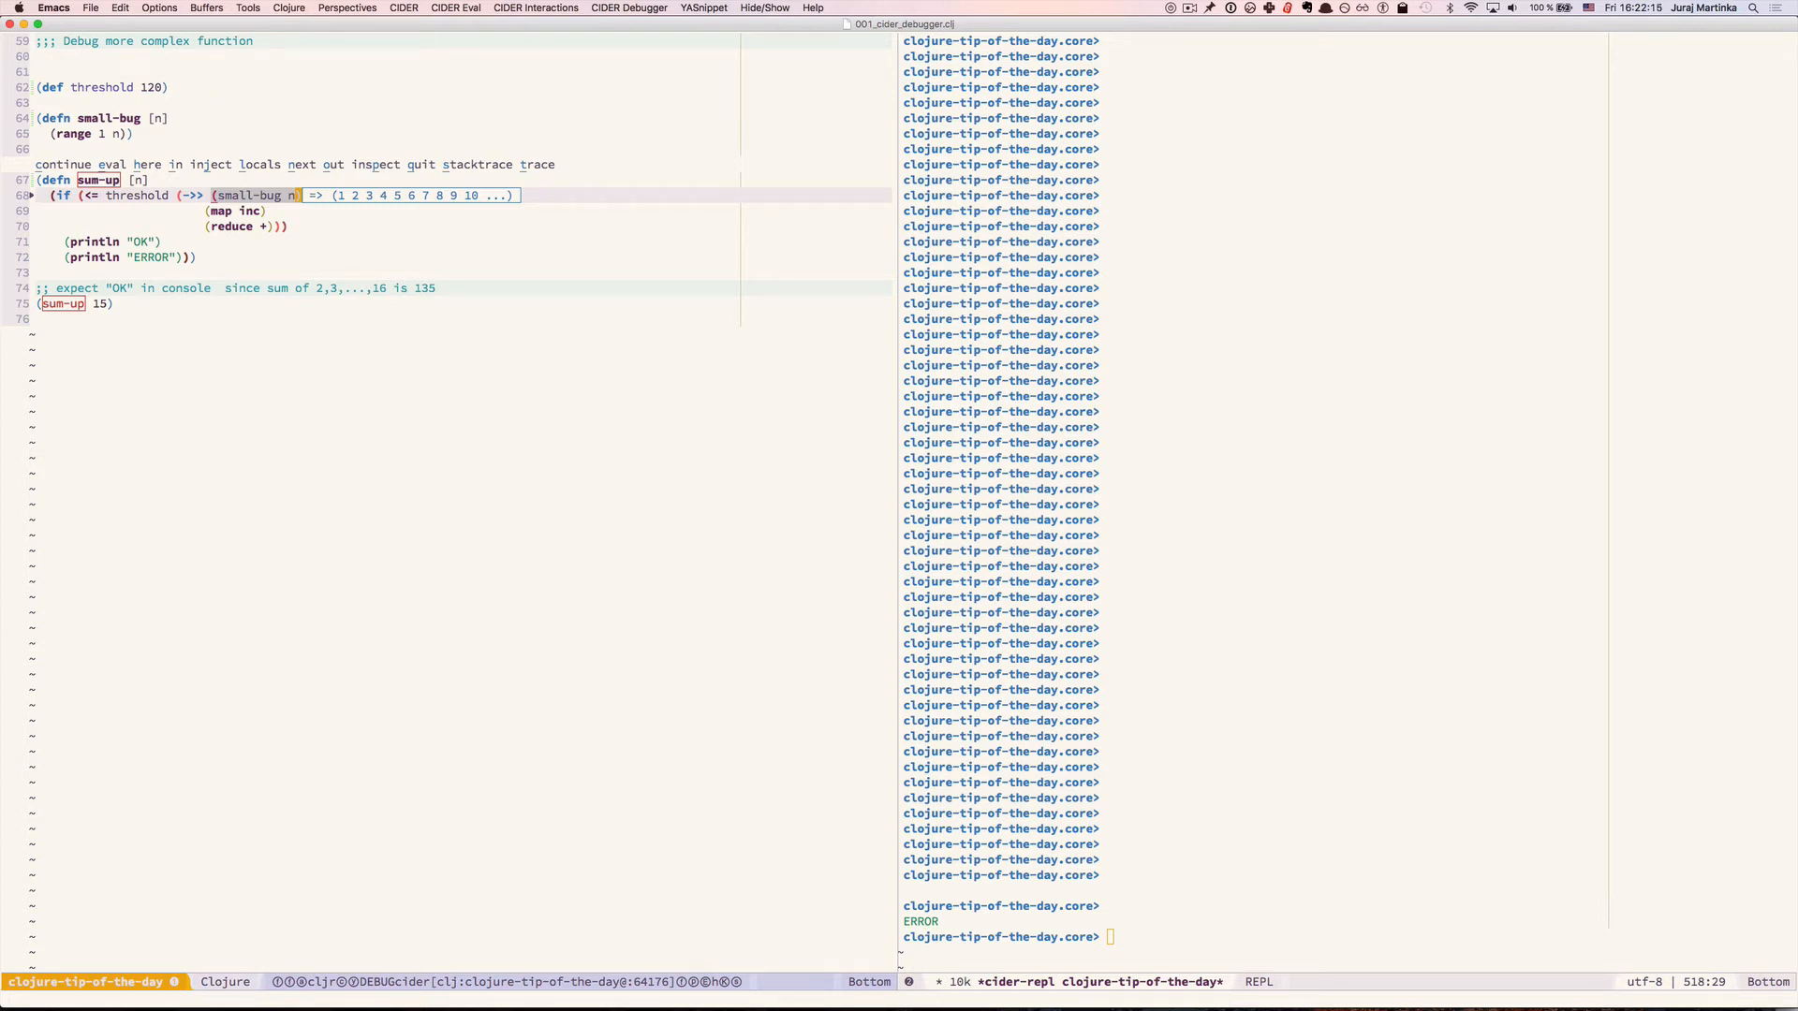
pyautogui.press('n')
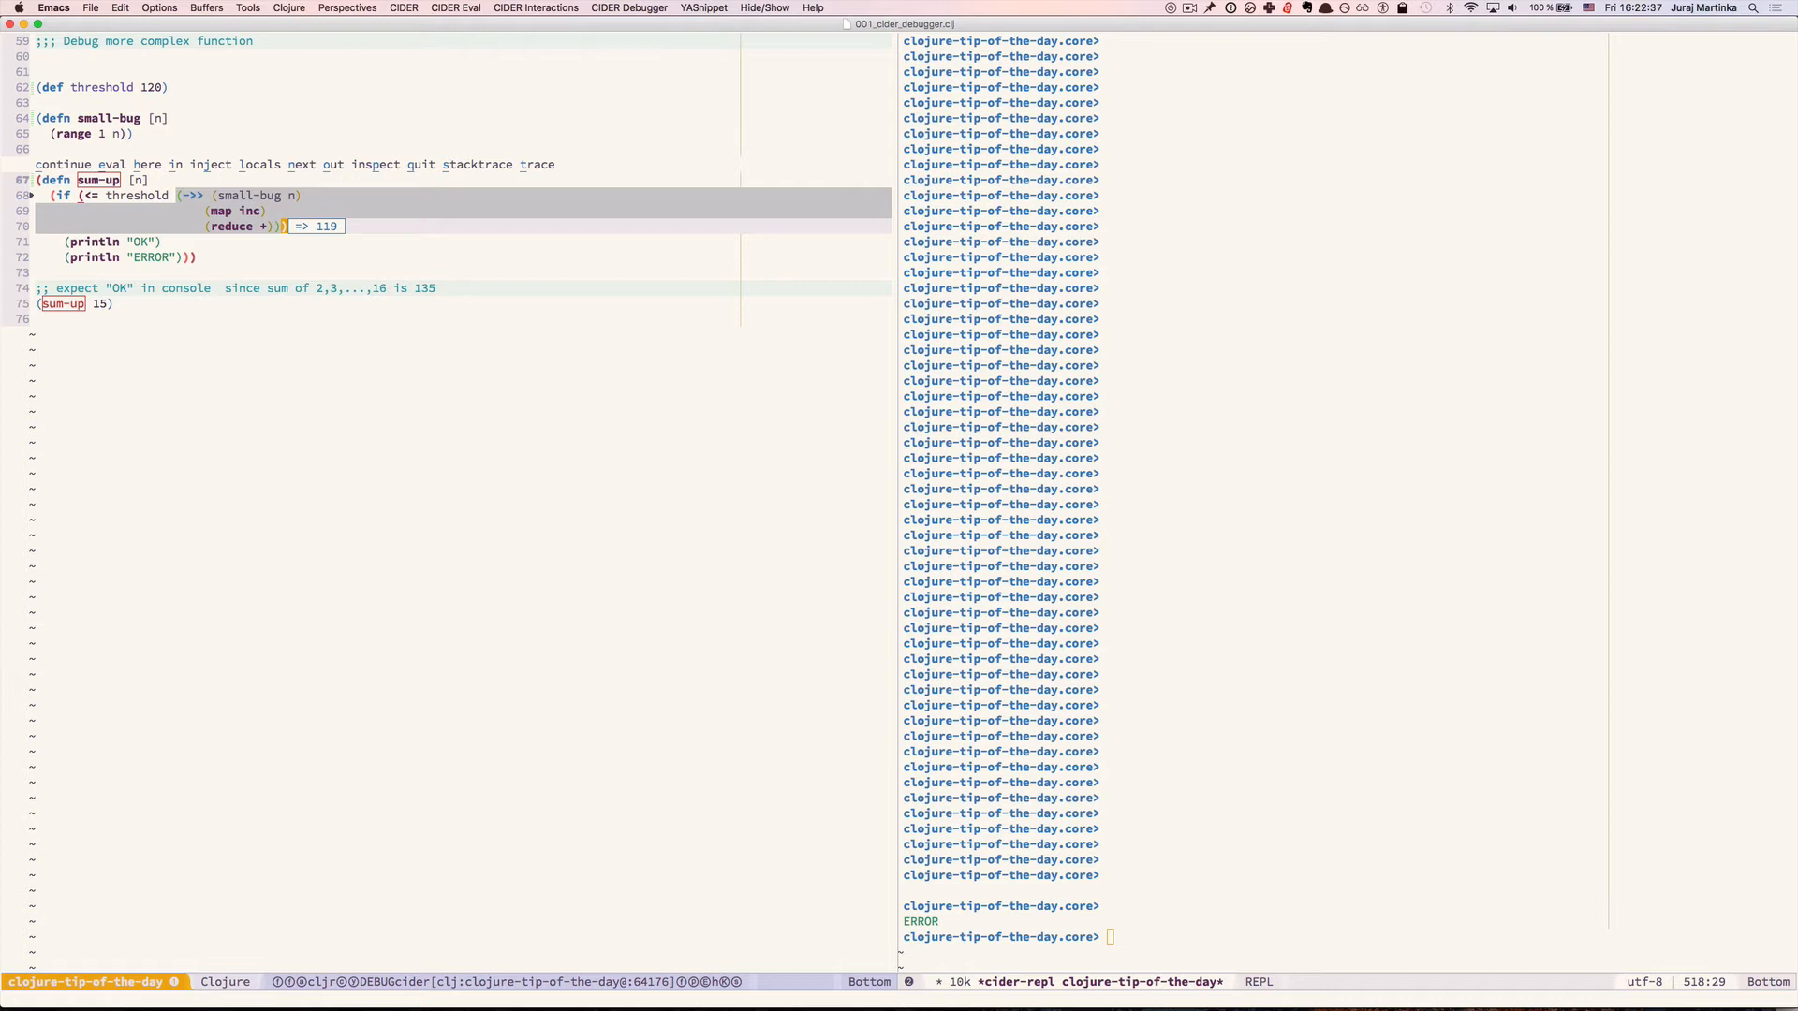
pyautogui.write('p')
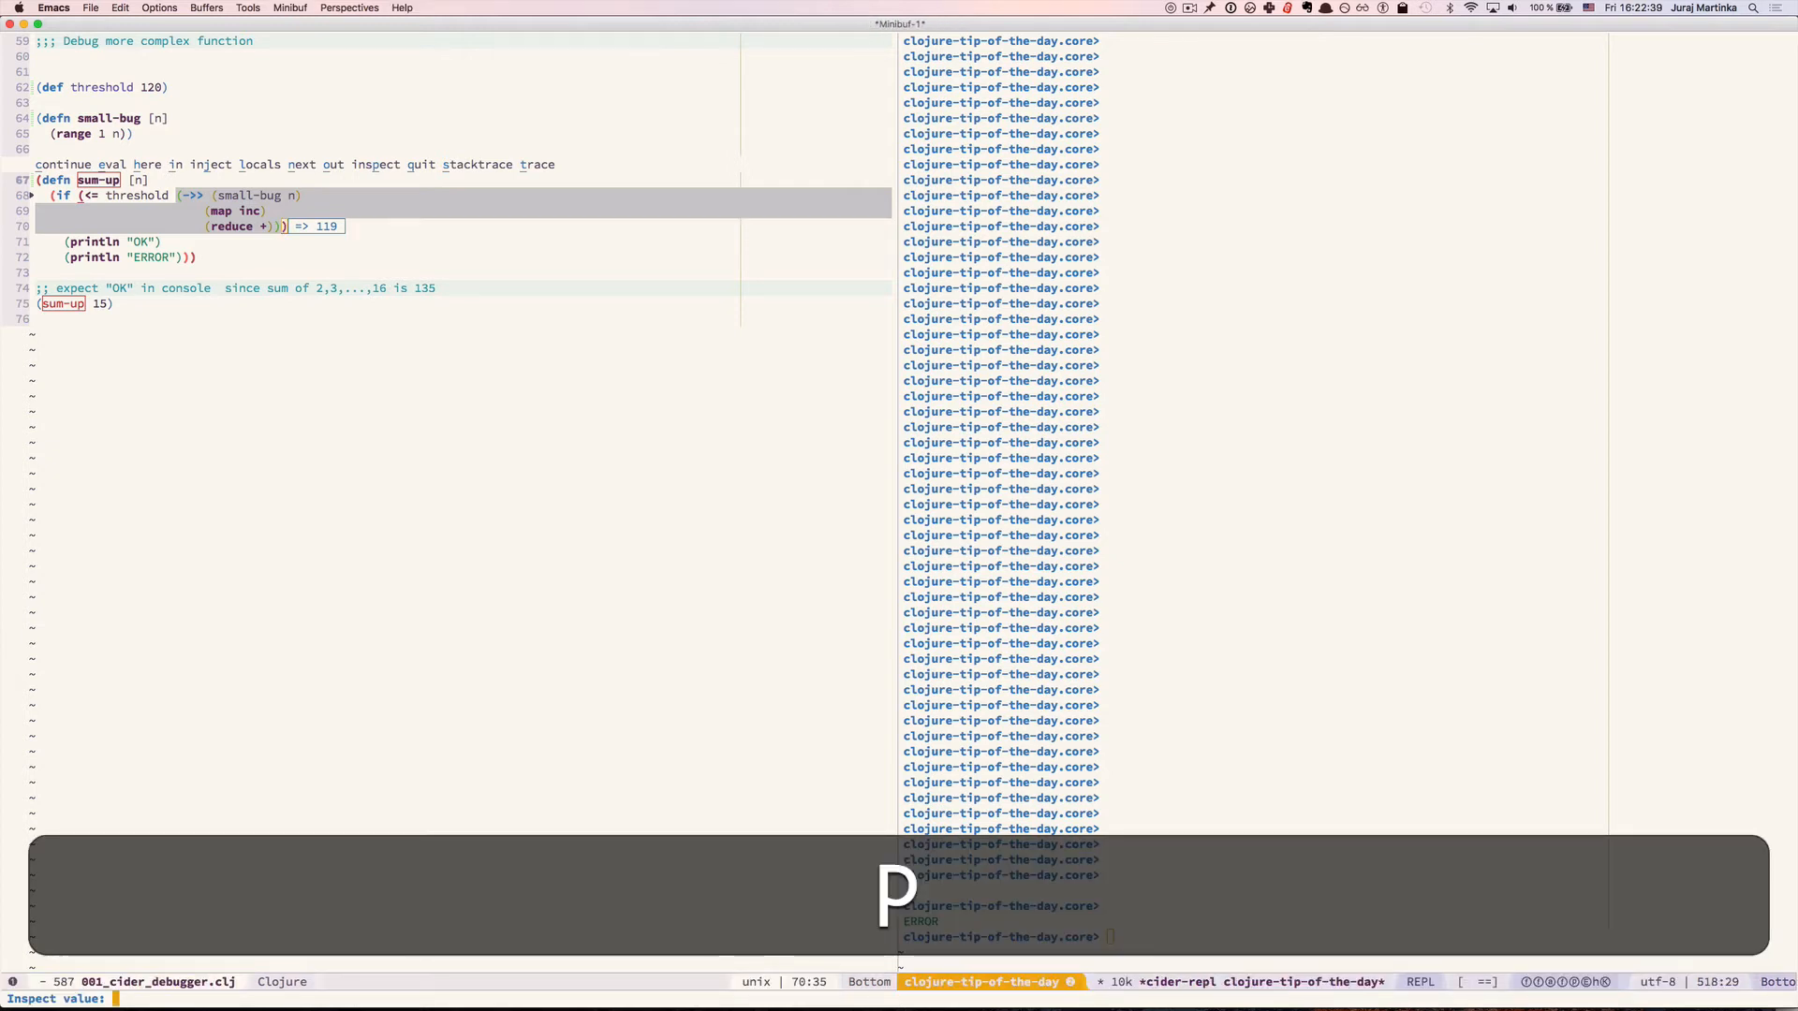
pyautogui.write('(small-bu')
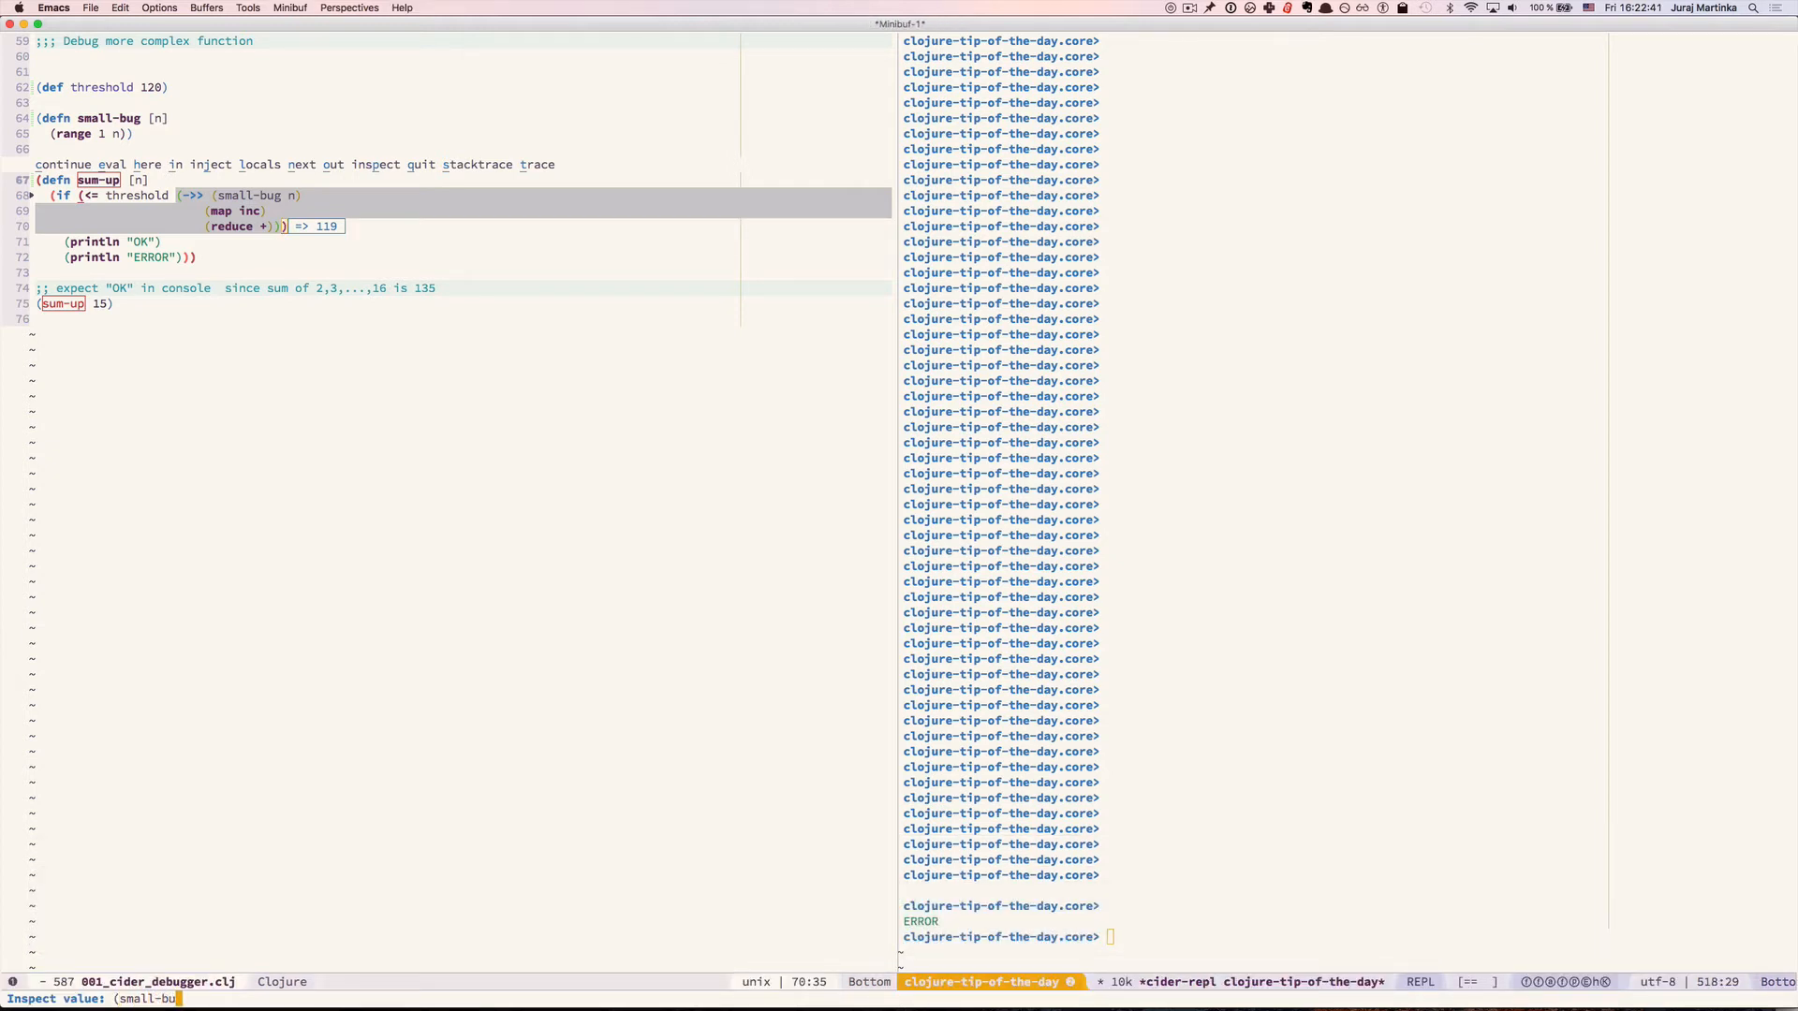
pyautogui.write('g n)')
# Inspect (small-bug n) in *cider-inspect* and browse its LongRange contents, which end at 14
pyautogui.press('Return')
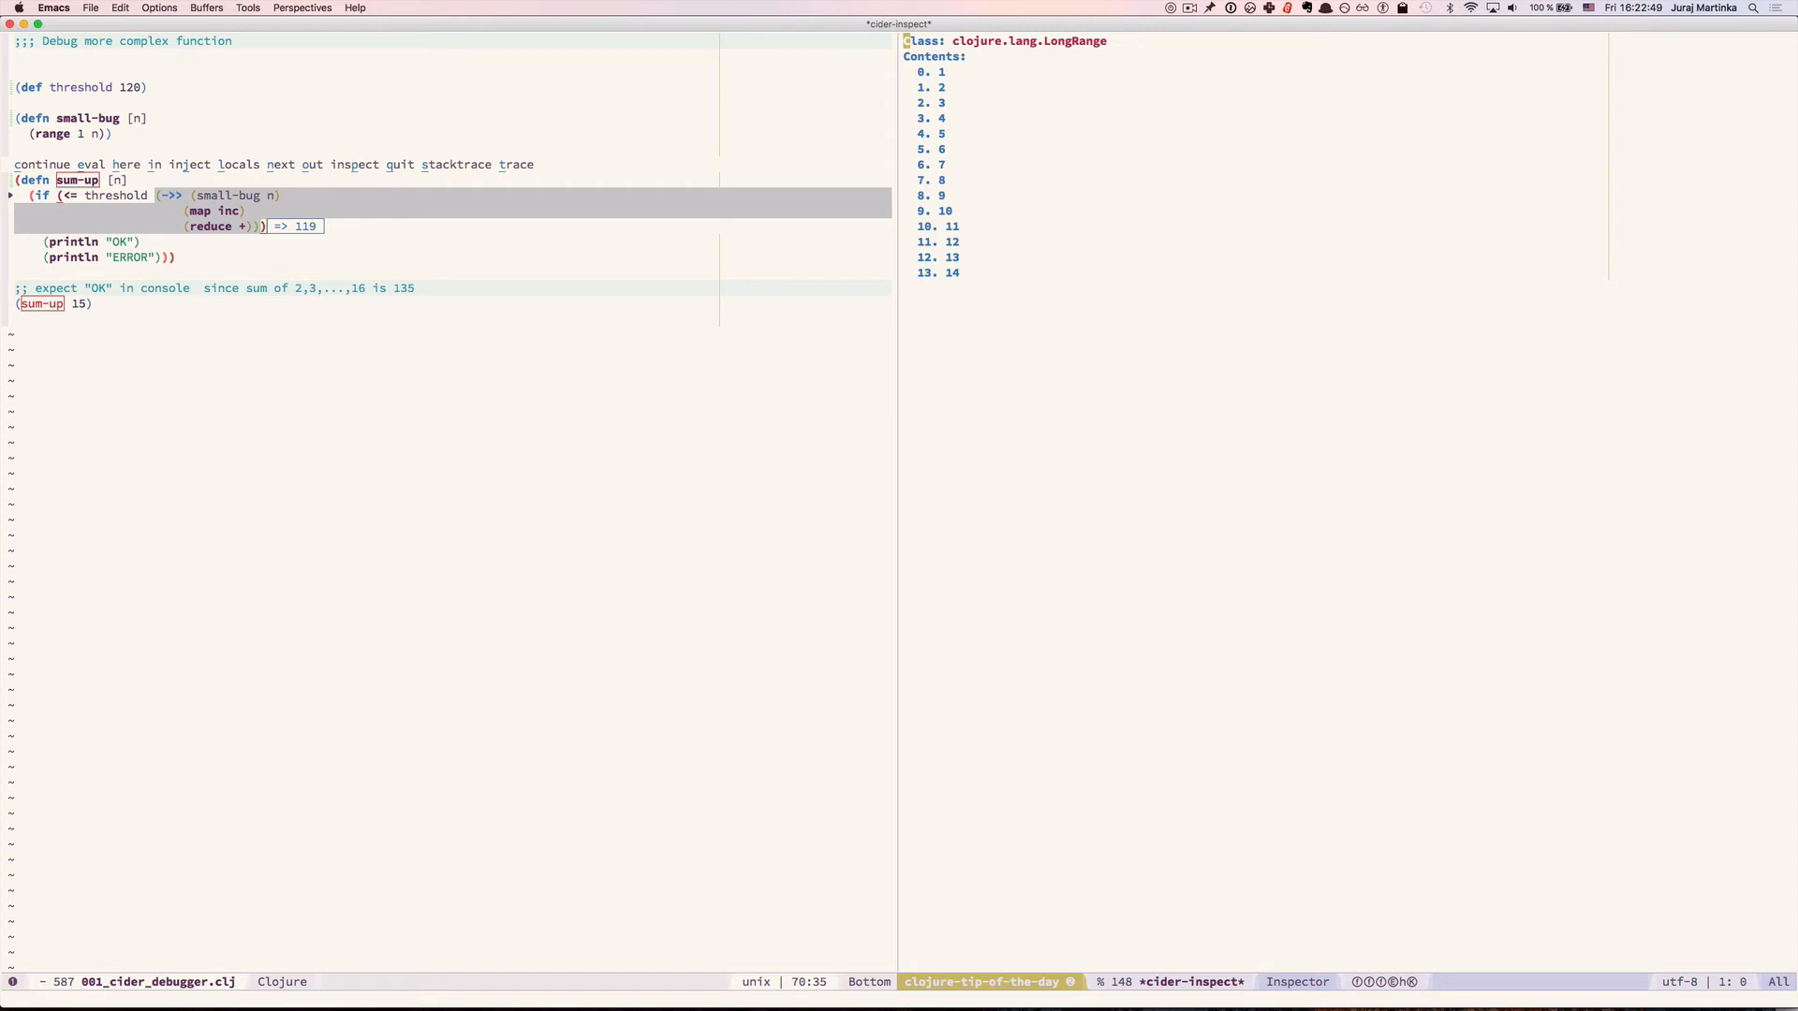
pyautogui.press('Down')
pyautogui.press('Down')
pyautogui.press('Down')
pyautogui.press('Down')
pyautogui.press('Down')
pyautogui.press('Down')
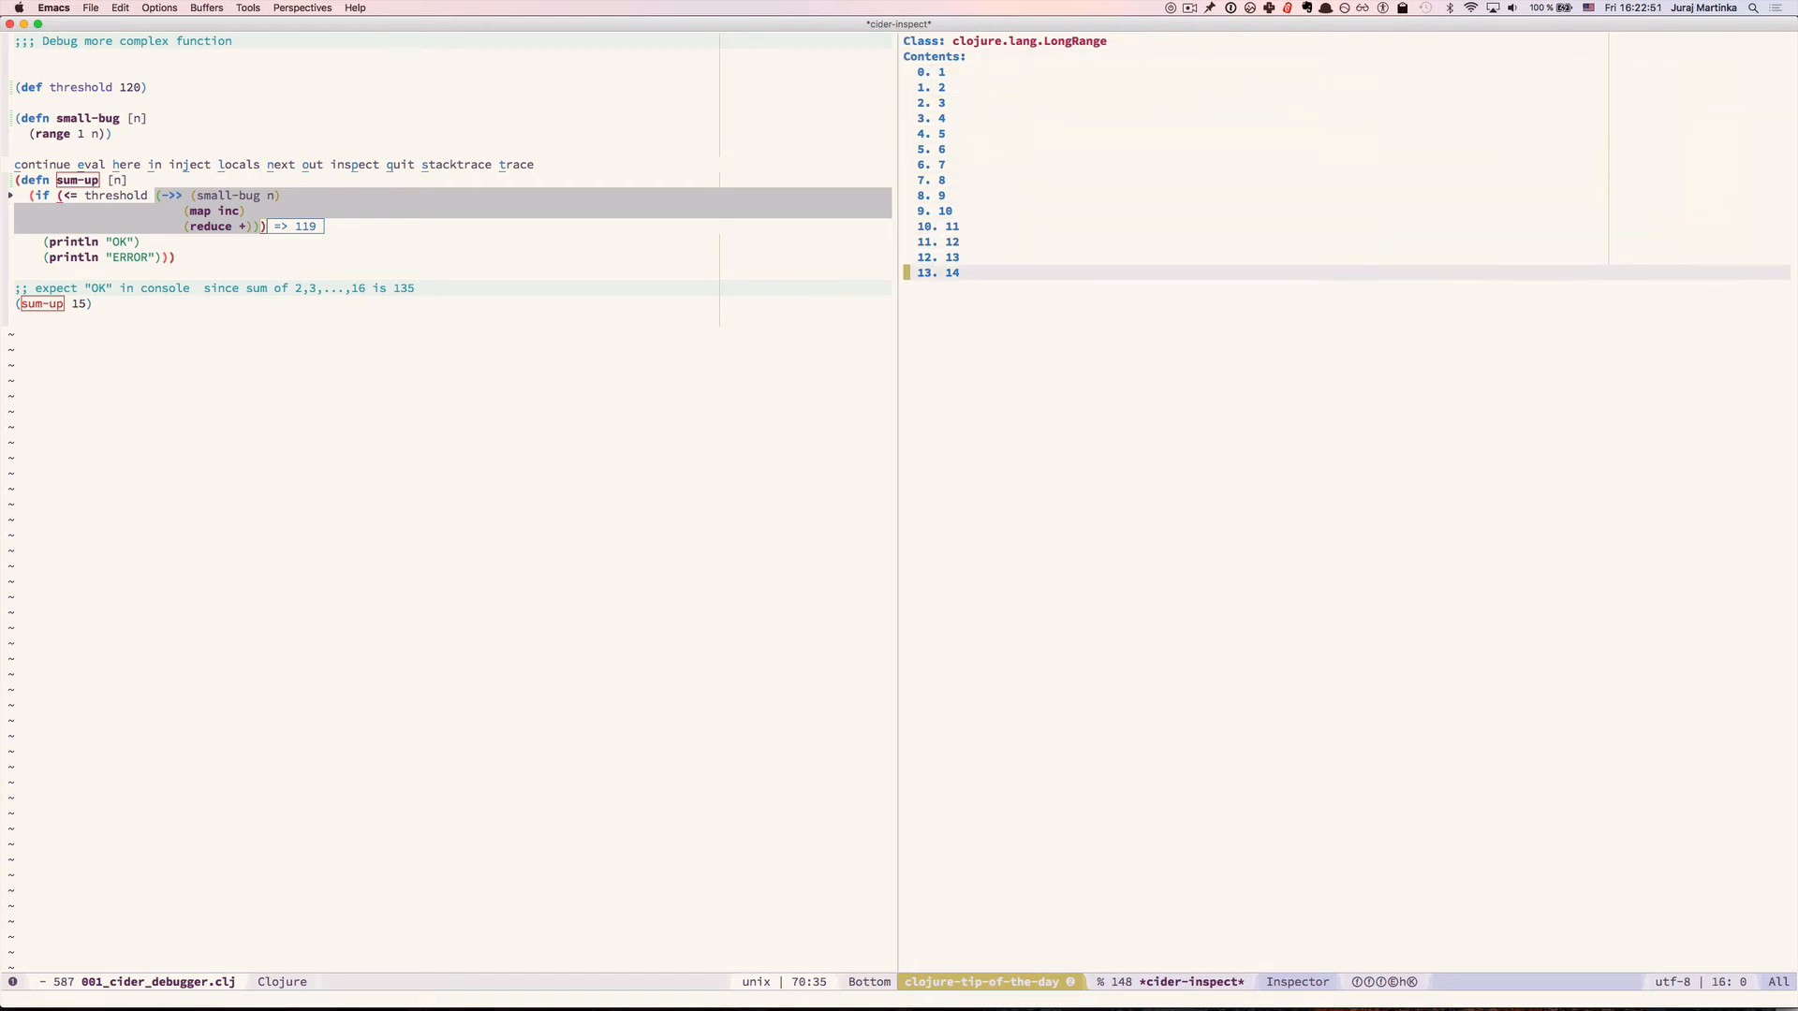
pyautogui.press('Up')
pyautogui.press('Up')
pyautogui.press('Up')
pyautogui.press('Up')
pyautogui.press('Down')
pyautogui.press('Down')
pyautogui.press('Down')
pyautogui.press('Down')
pyautogui.press('Down')
pyautogui.press('Down')
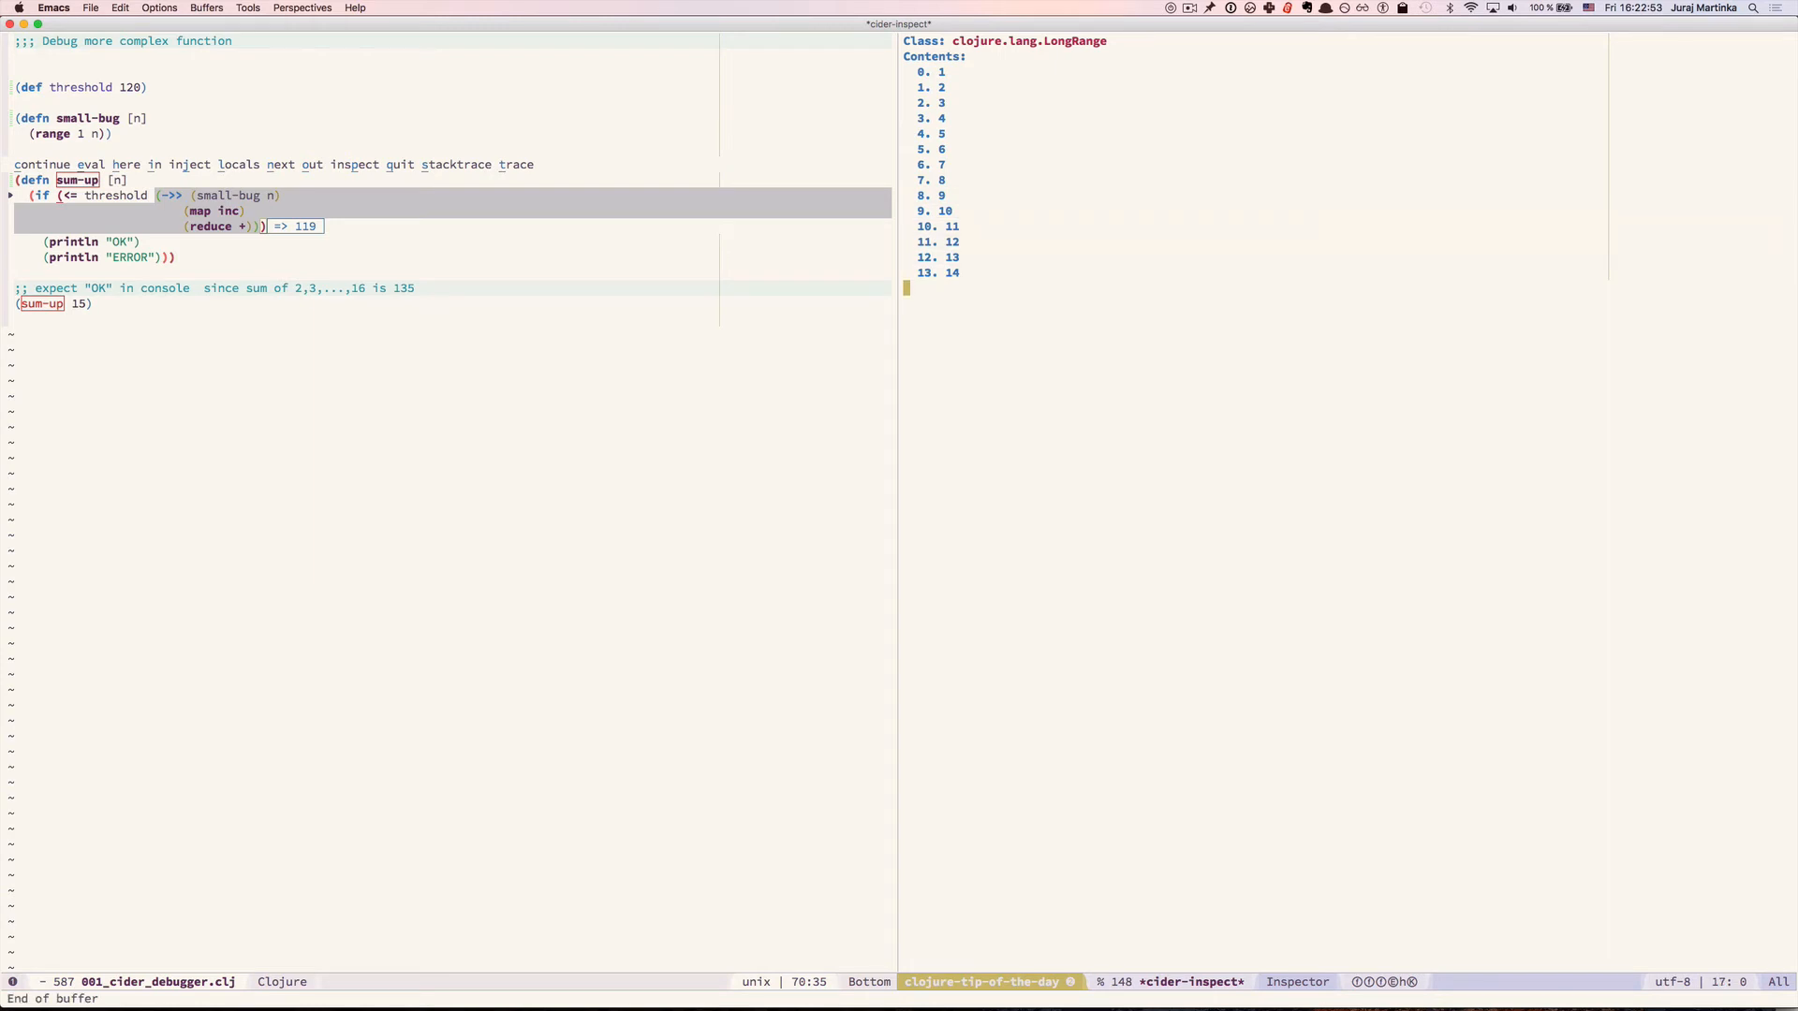
pyautogui.press('Up')
pyautogui.press('Up')
pyautogui.press('Up')
pyautogui.press('Down')
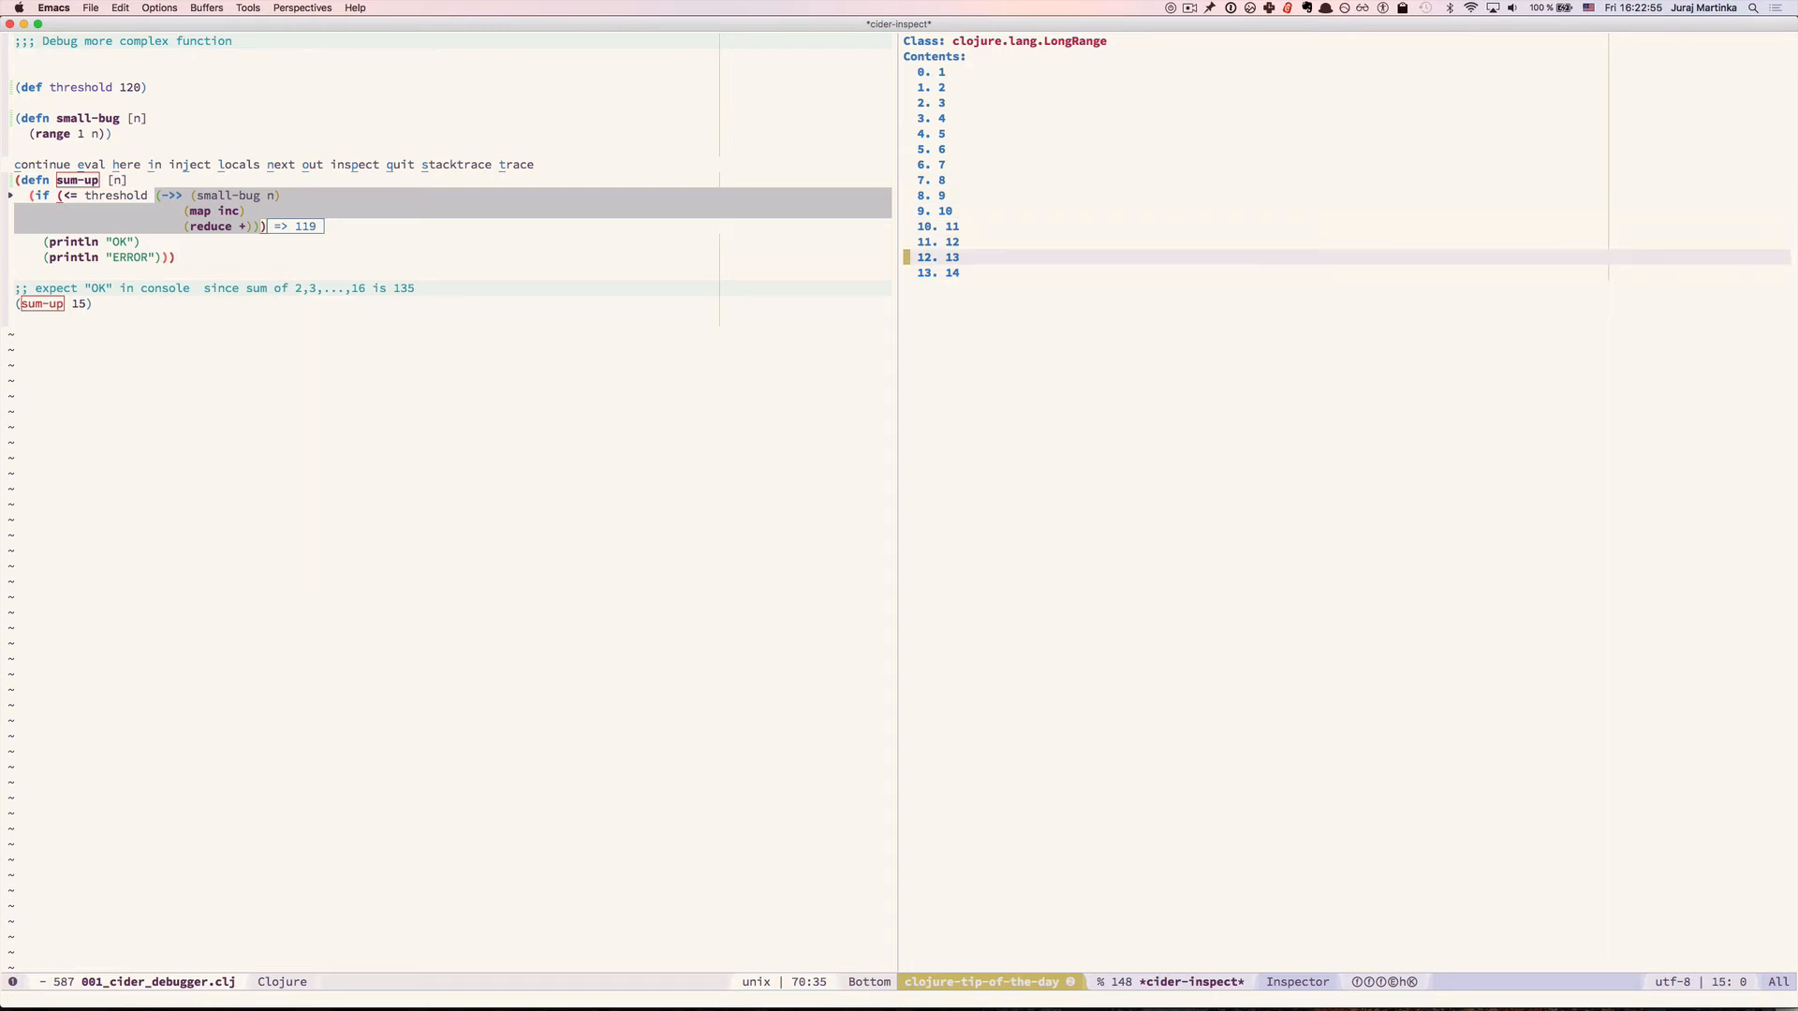
pyautogui.press('Down')
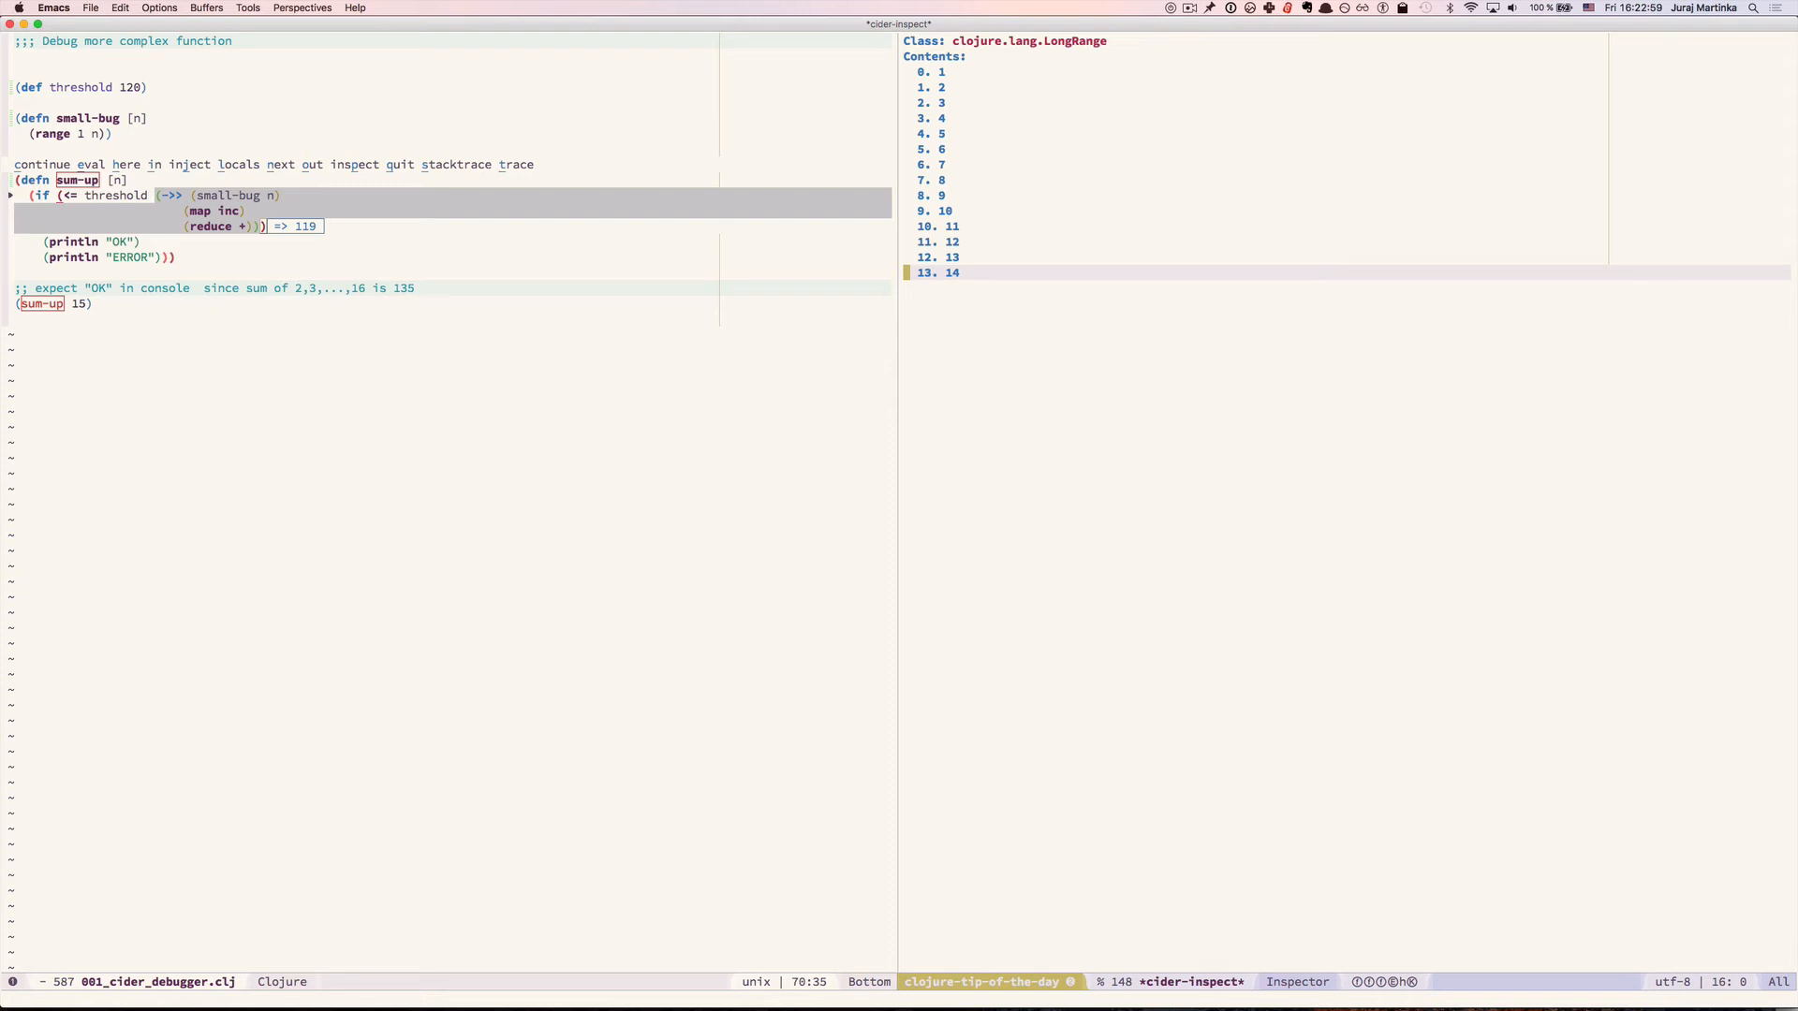
# Quit the inspector and debugger, change small-bug to (range 1 (inc n)), re-evaluate it and move to the (sum-up 15) call
pyautogui.press('q')
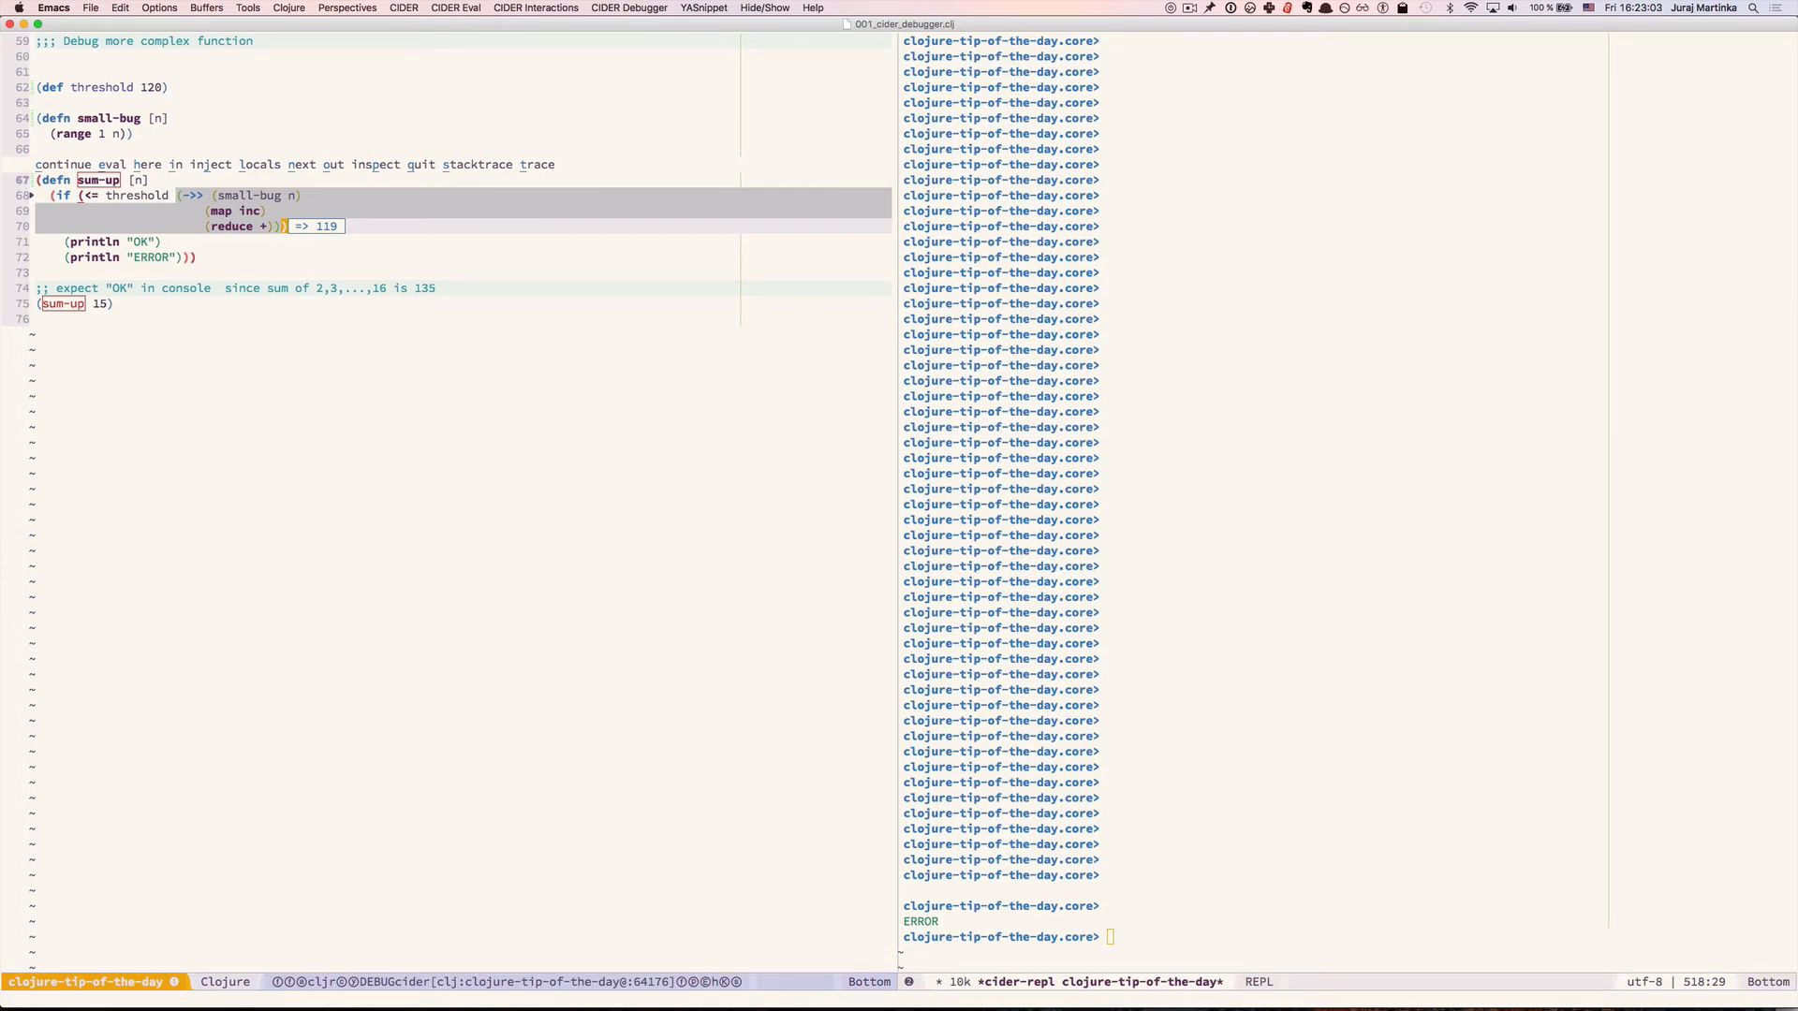
pyautogui.press('q')
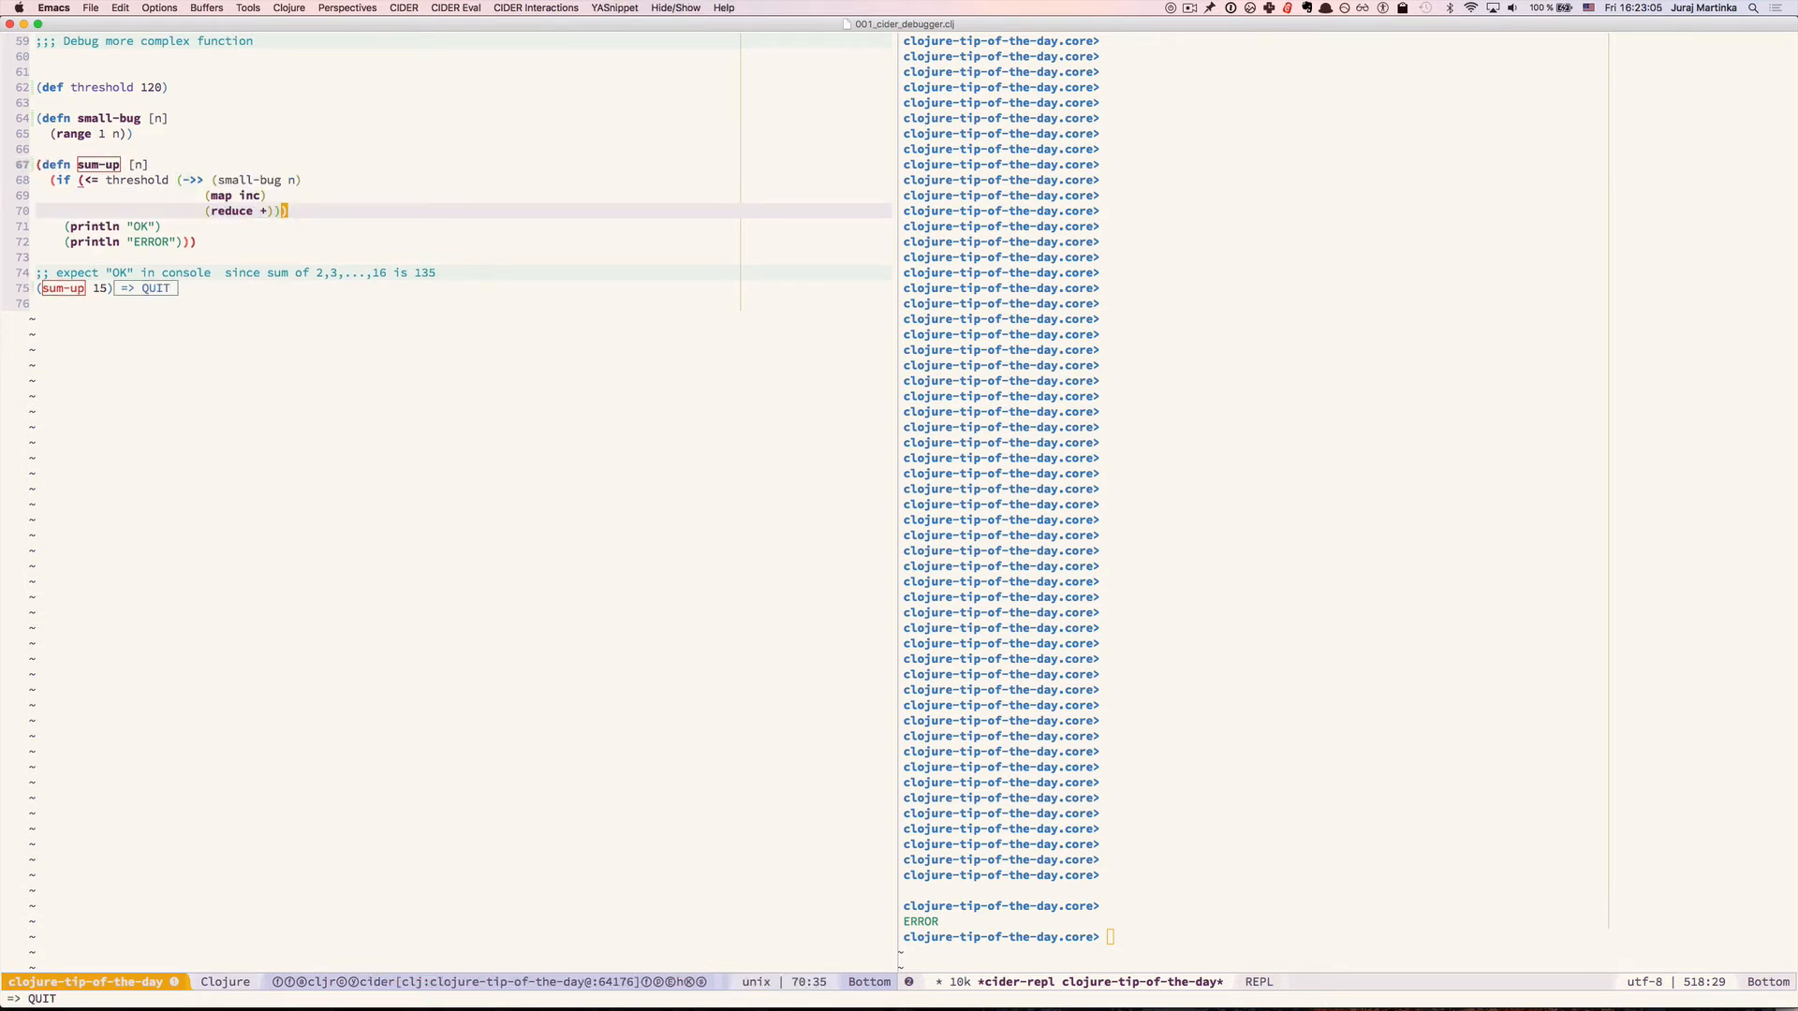
pyautogui.press('Up')
pyautogui.press('Up')
pyautogui.press('Up')
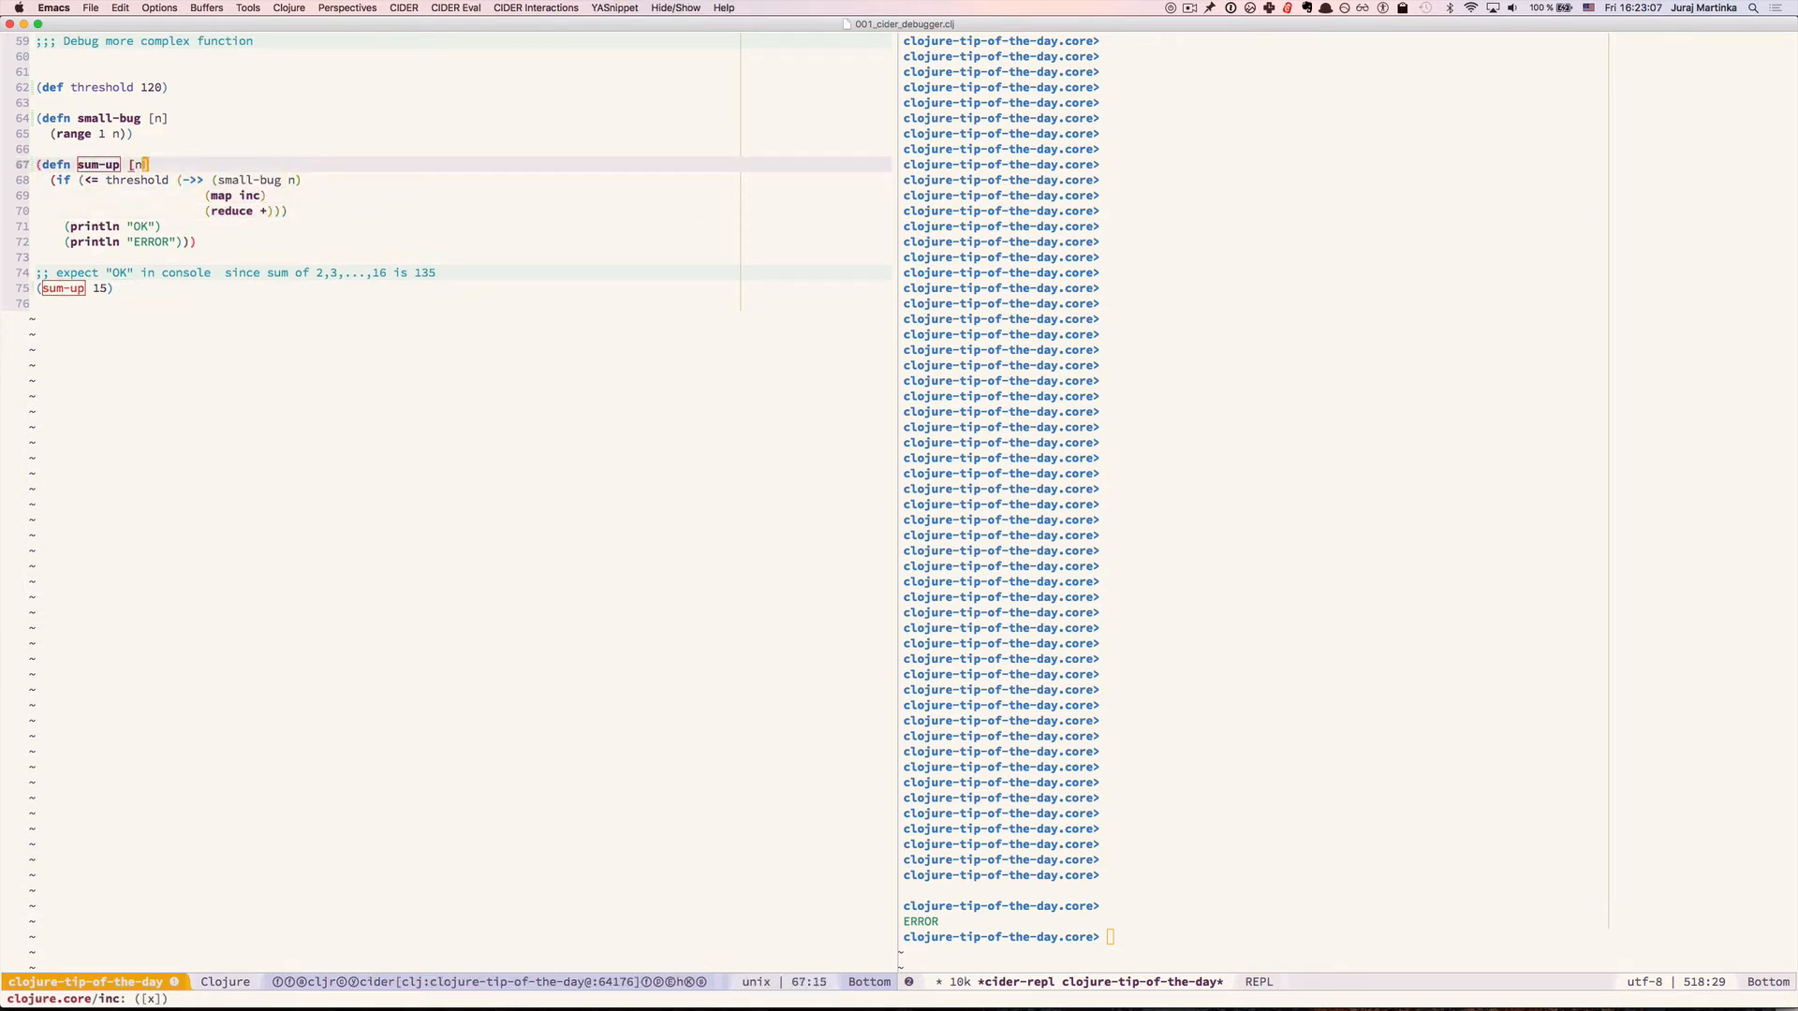
pyautogui.press('Up')
pyautogui.press('Up')
pyautogui.write('(inc ')
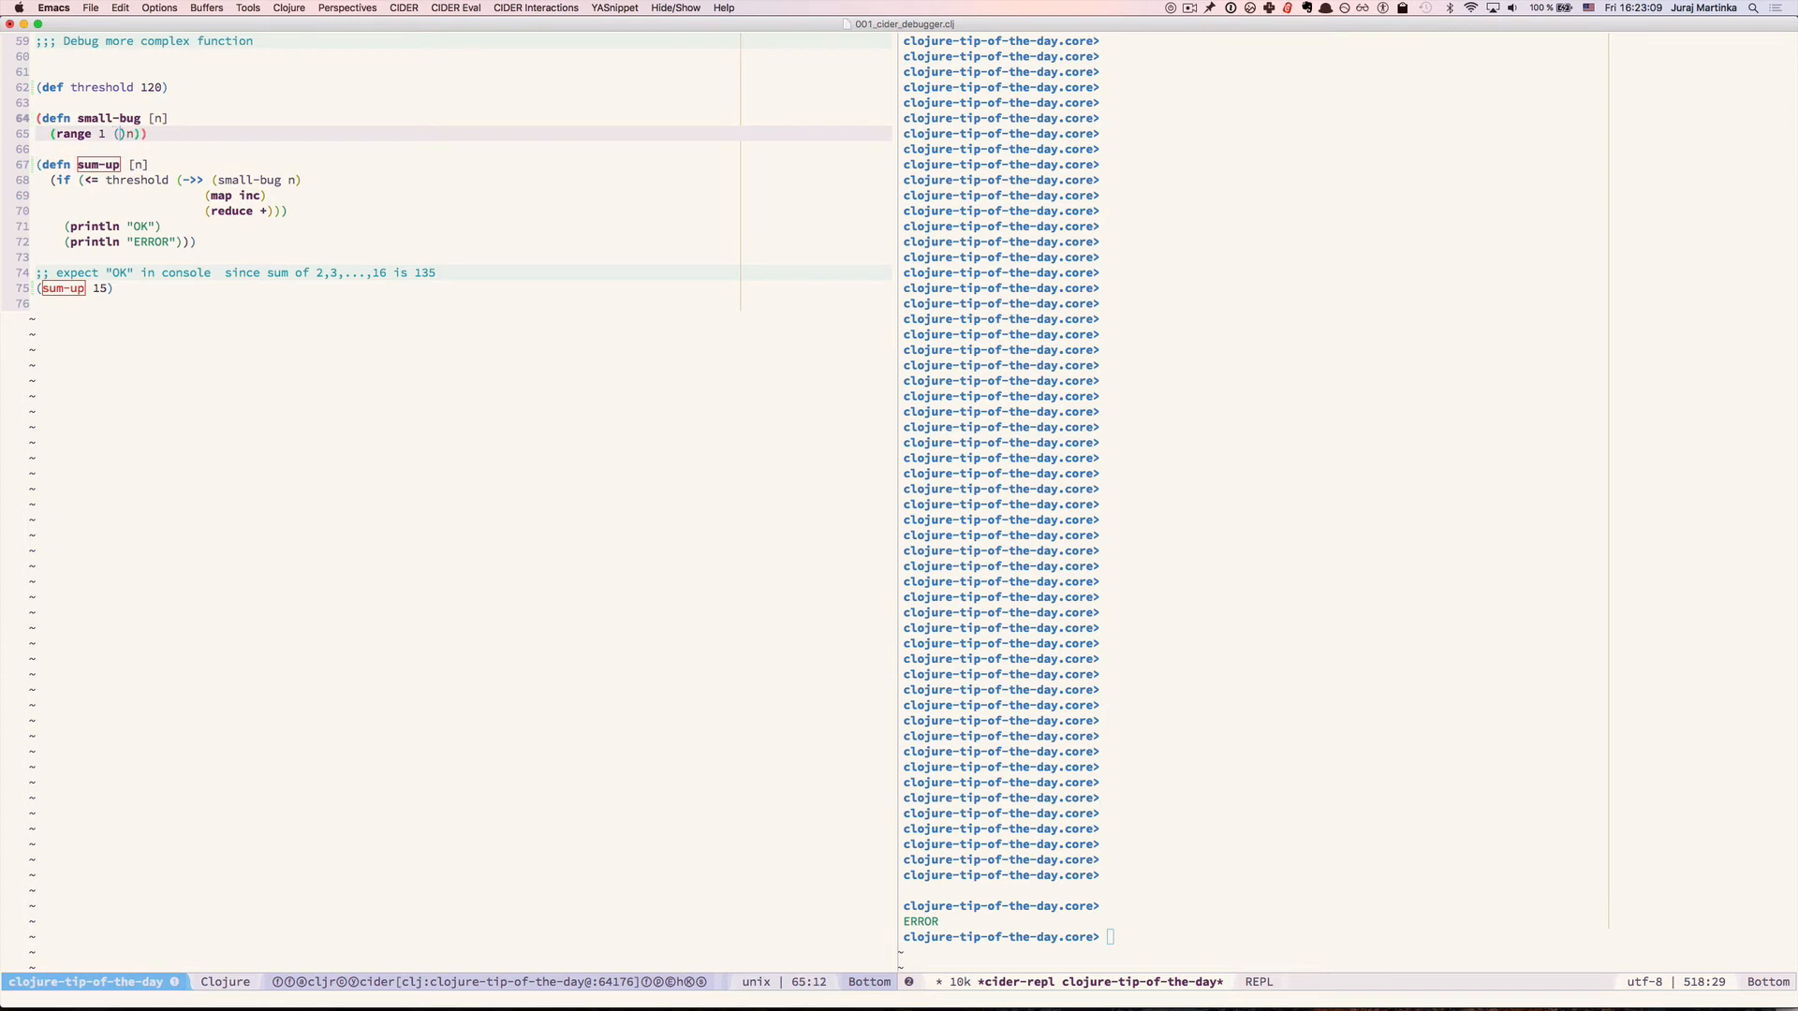
pyautogui.write(')')
pyautogui.hotkey('ctrl', 'x')
pyautogui.hotkey('ctrl', 'e')
pyautogui.press('Down')
pyautogui.press('Down')
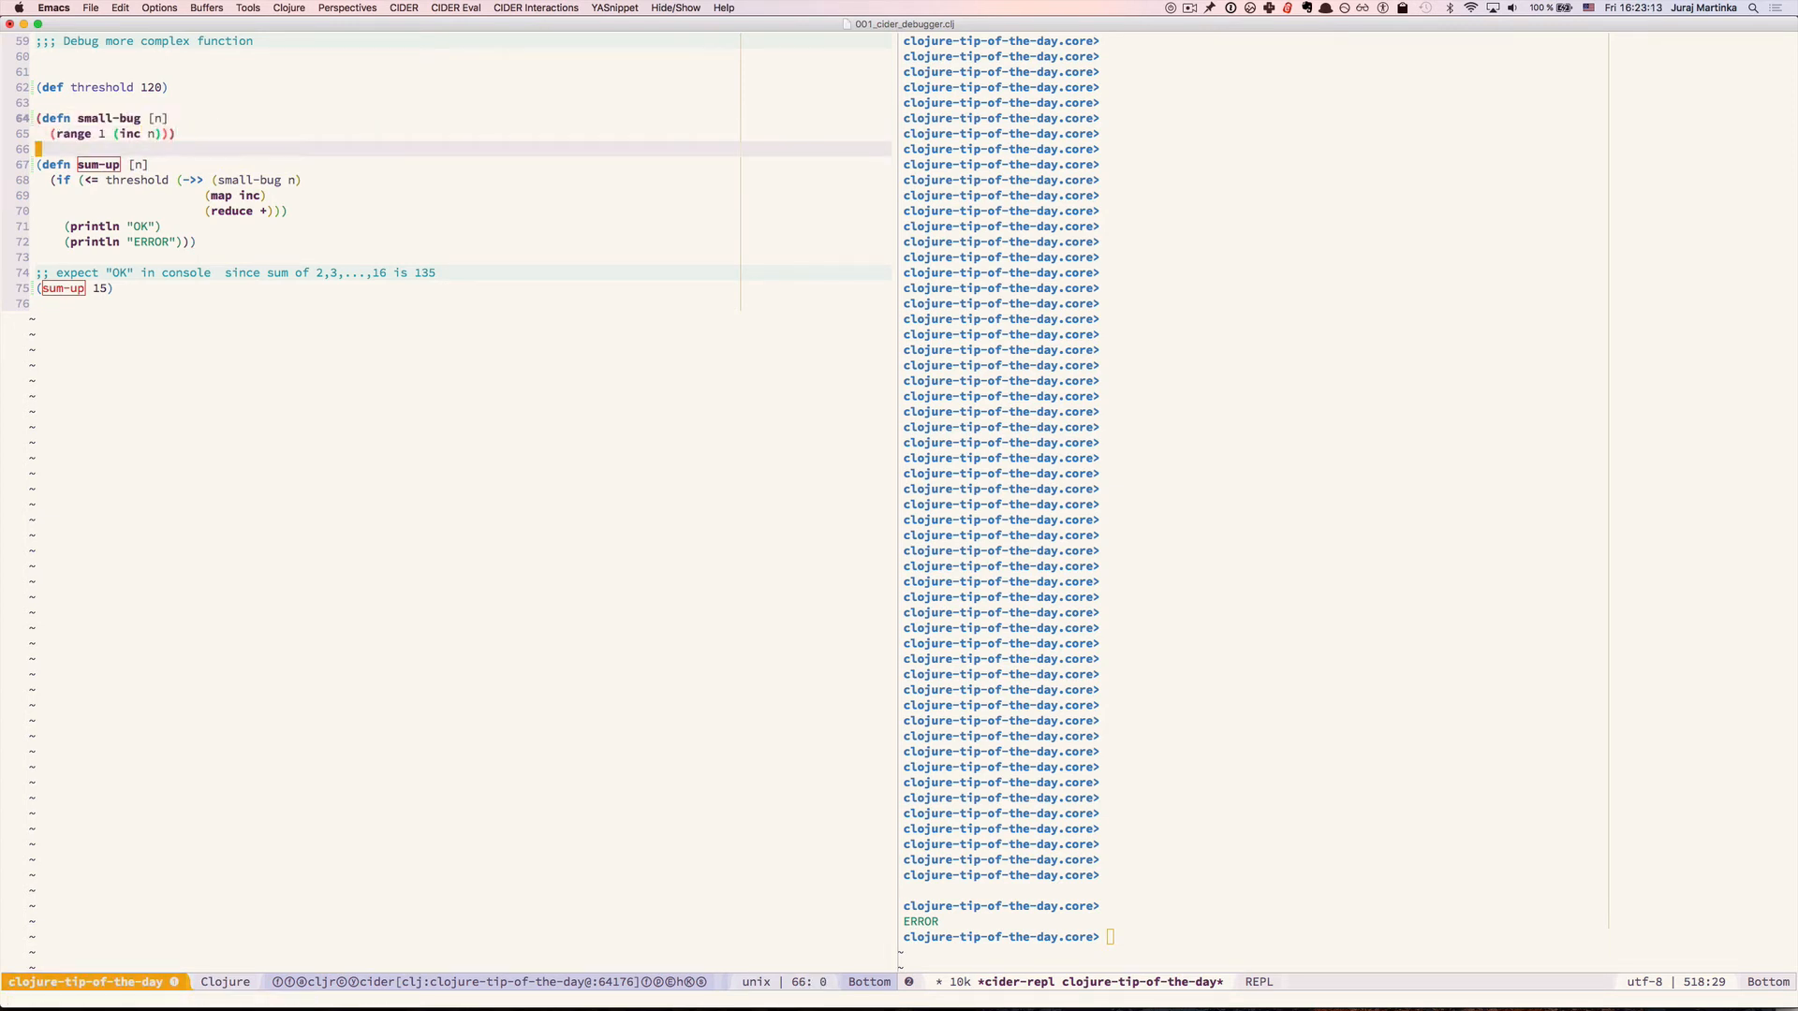
pyautogui.press('Down')
pyautogui.press('Down')
pyautogui.press('Down')
pyautogui.press('Down')
pyautogui.press('Down')
pyautogui.press('Down')
pyautogui.press('Down')
pyautogui.press('Down')
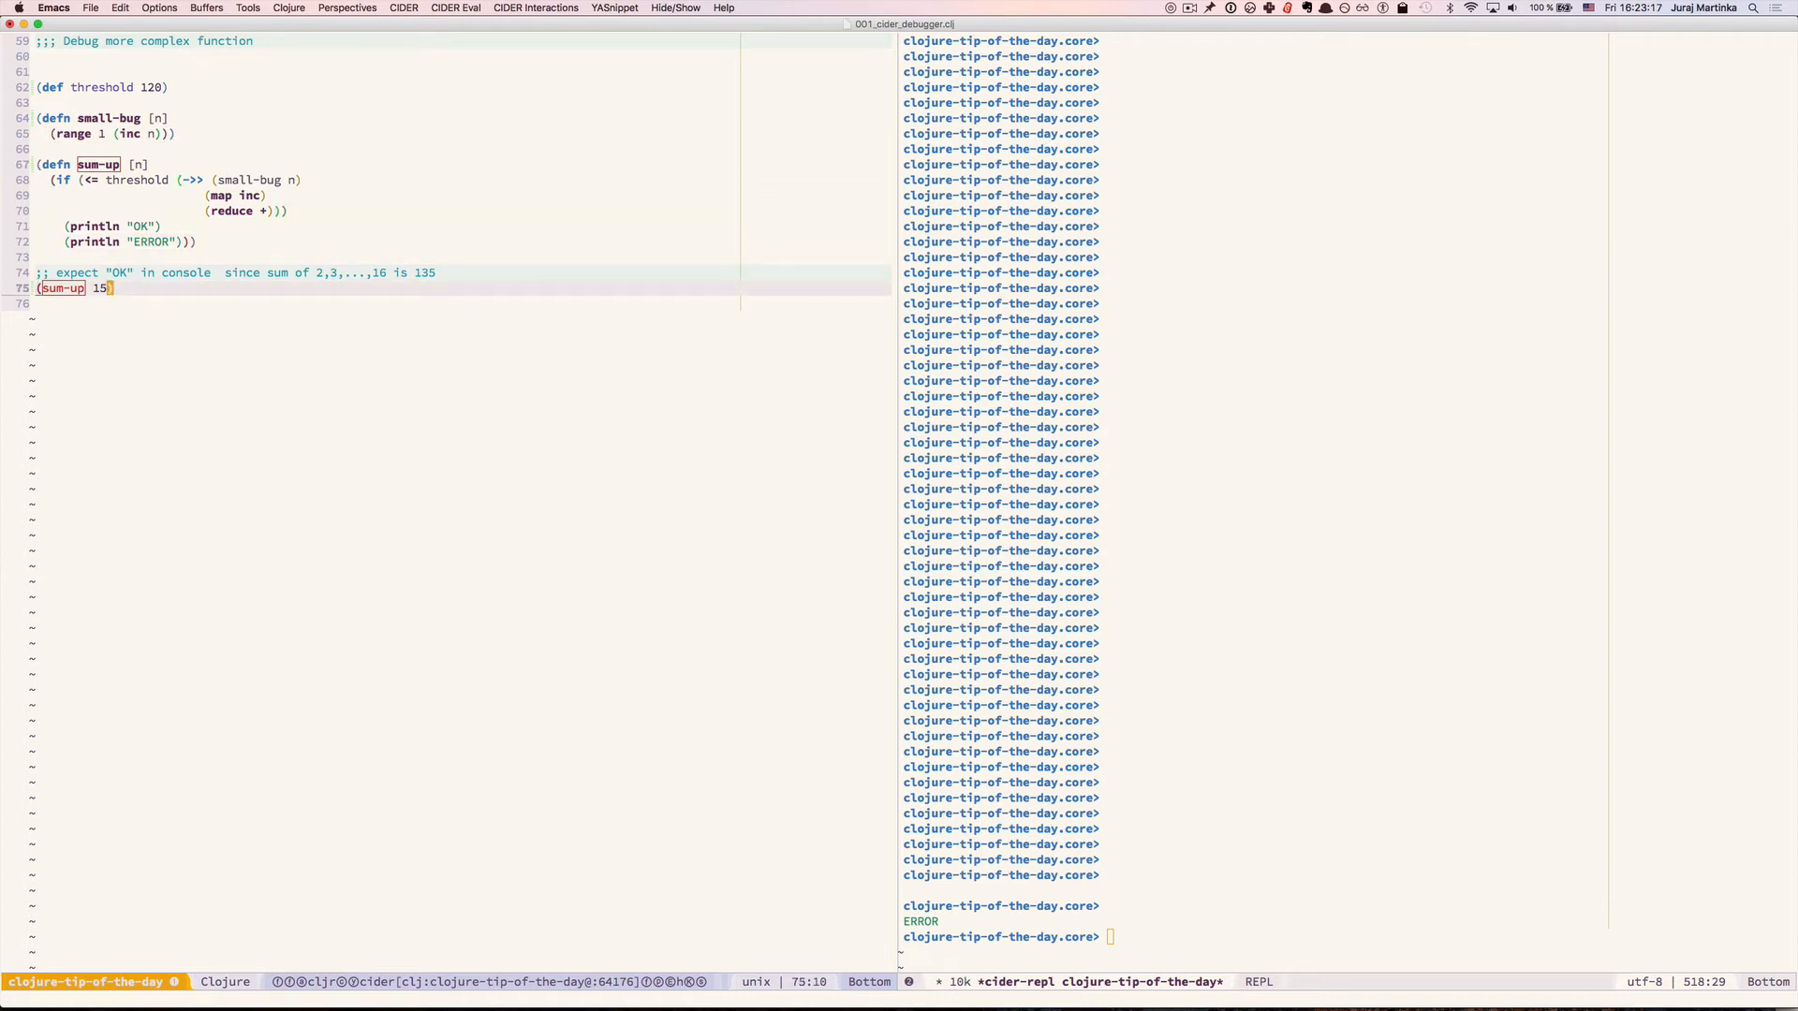
# Run (sum-up 15) under the debugger and step through: the threshold comparison is true and OK is printed
pyautogui.hotkey('ctrl', 'x')
pyautogui.hotkey('ctrl', 'e')
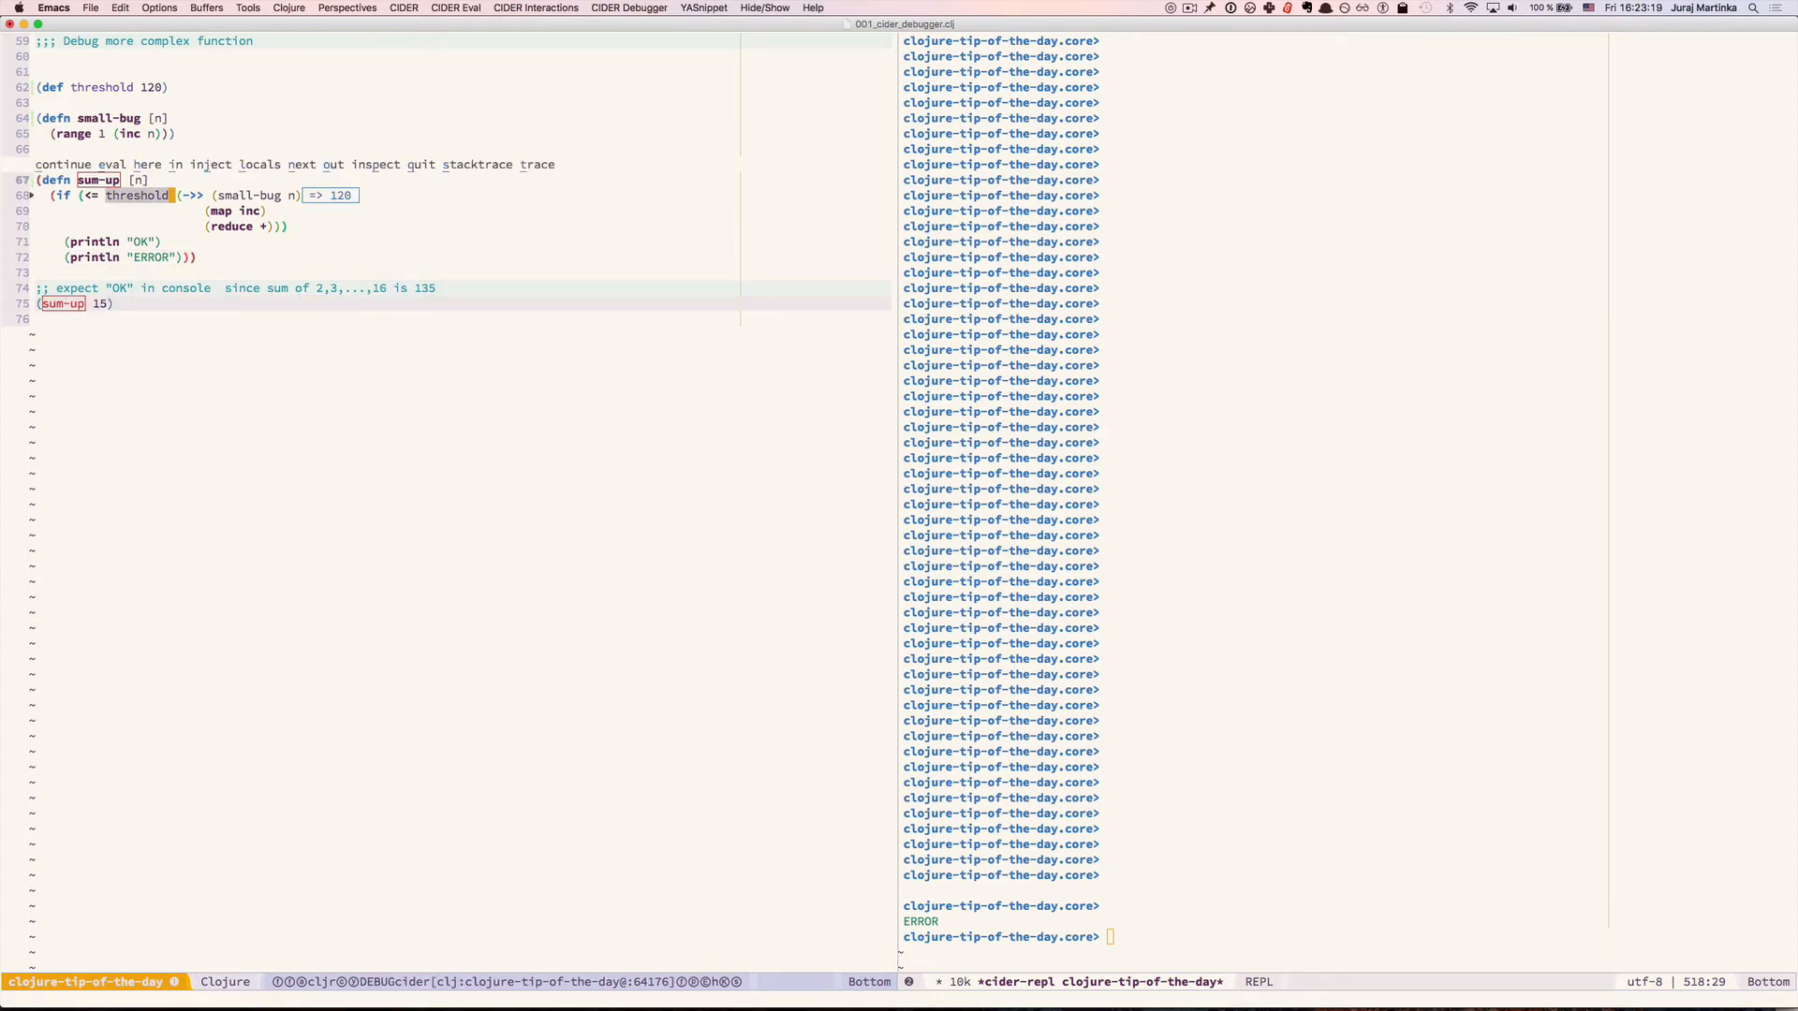
pyautogui.press('n')
pyautogui.press('n')
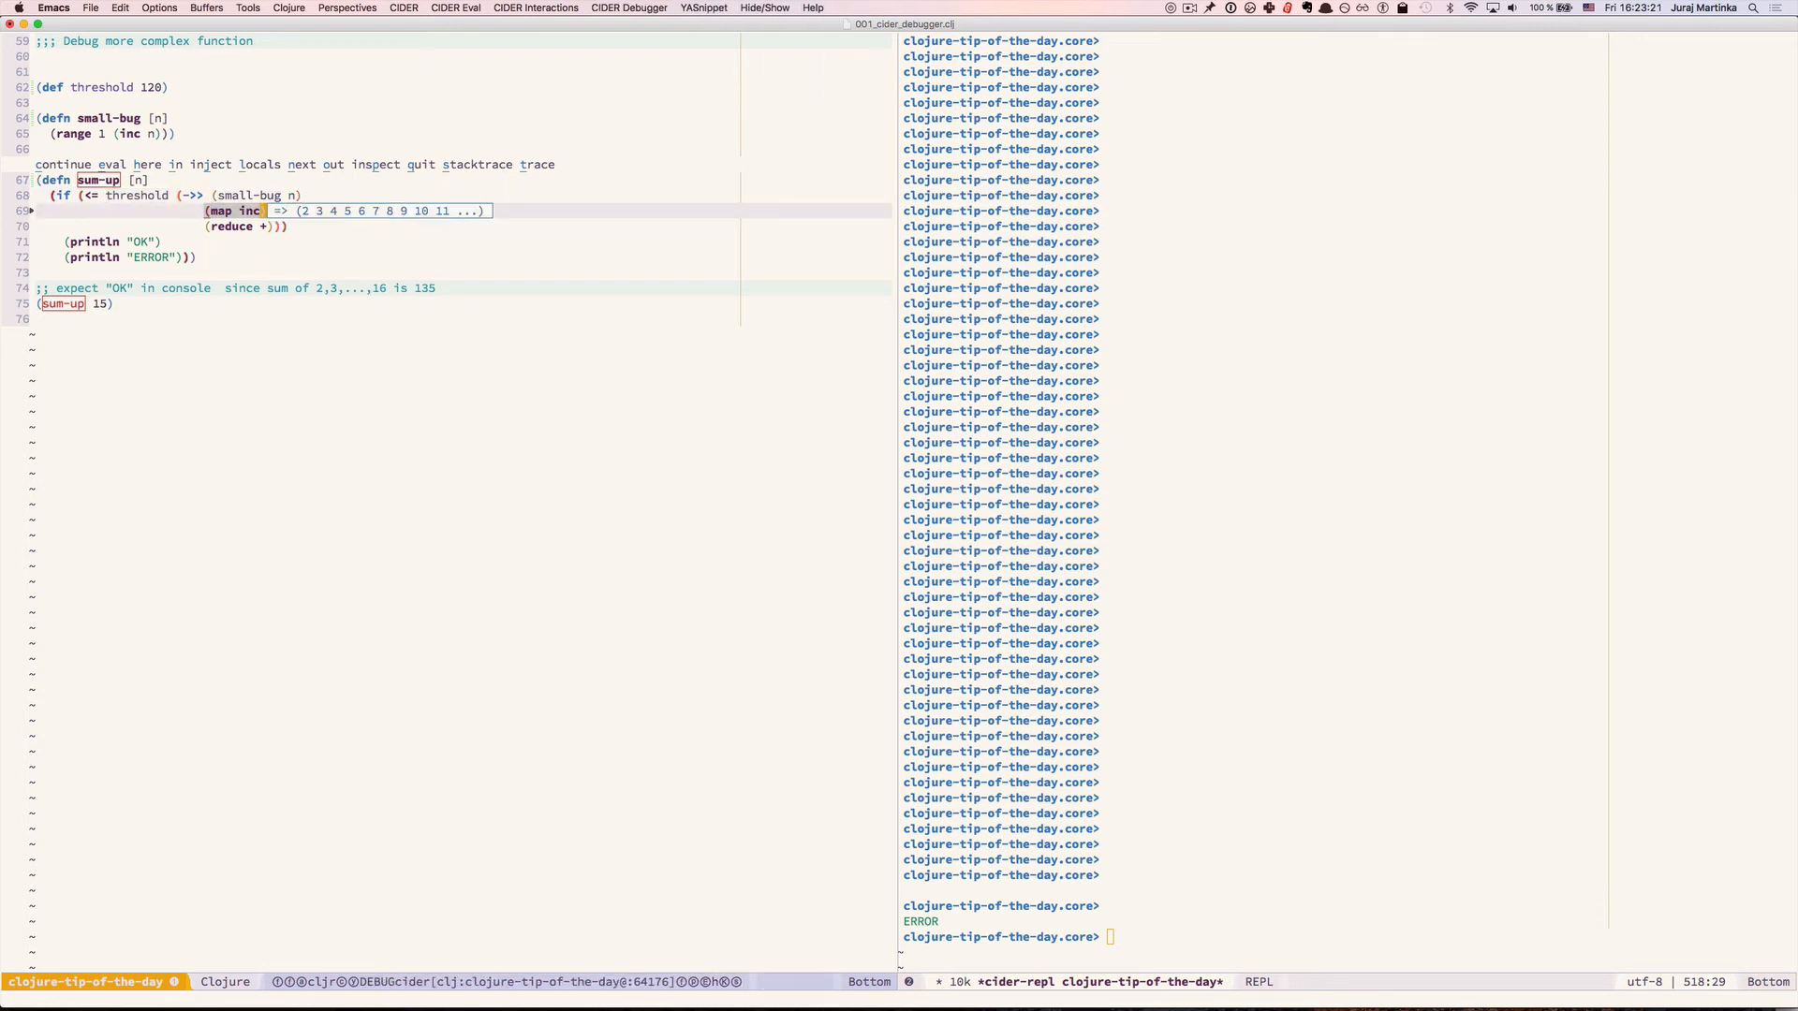
pyautogui.press('n')
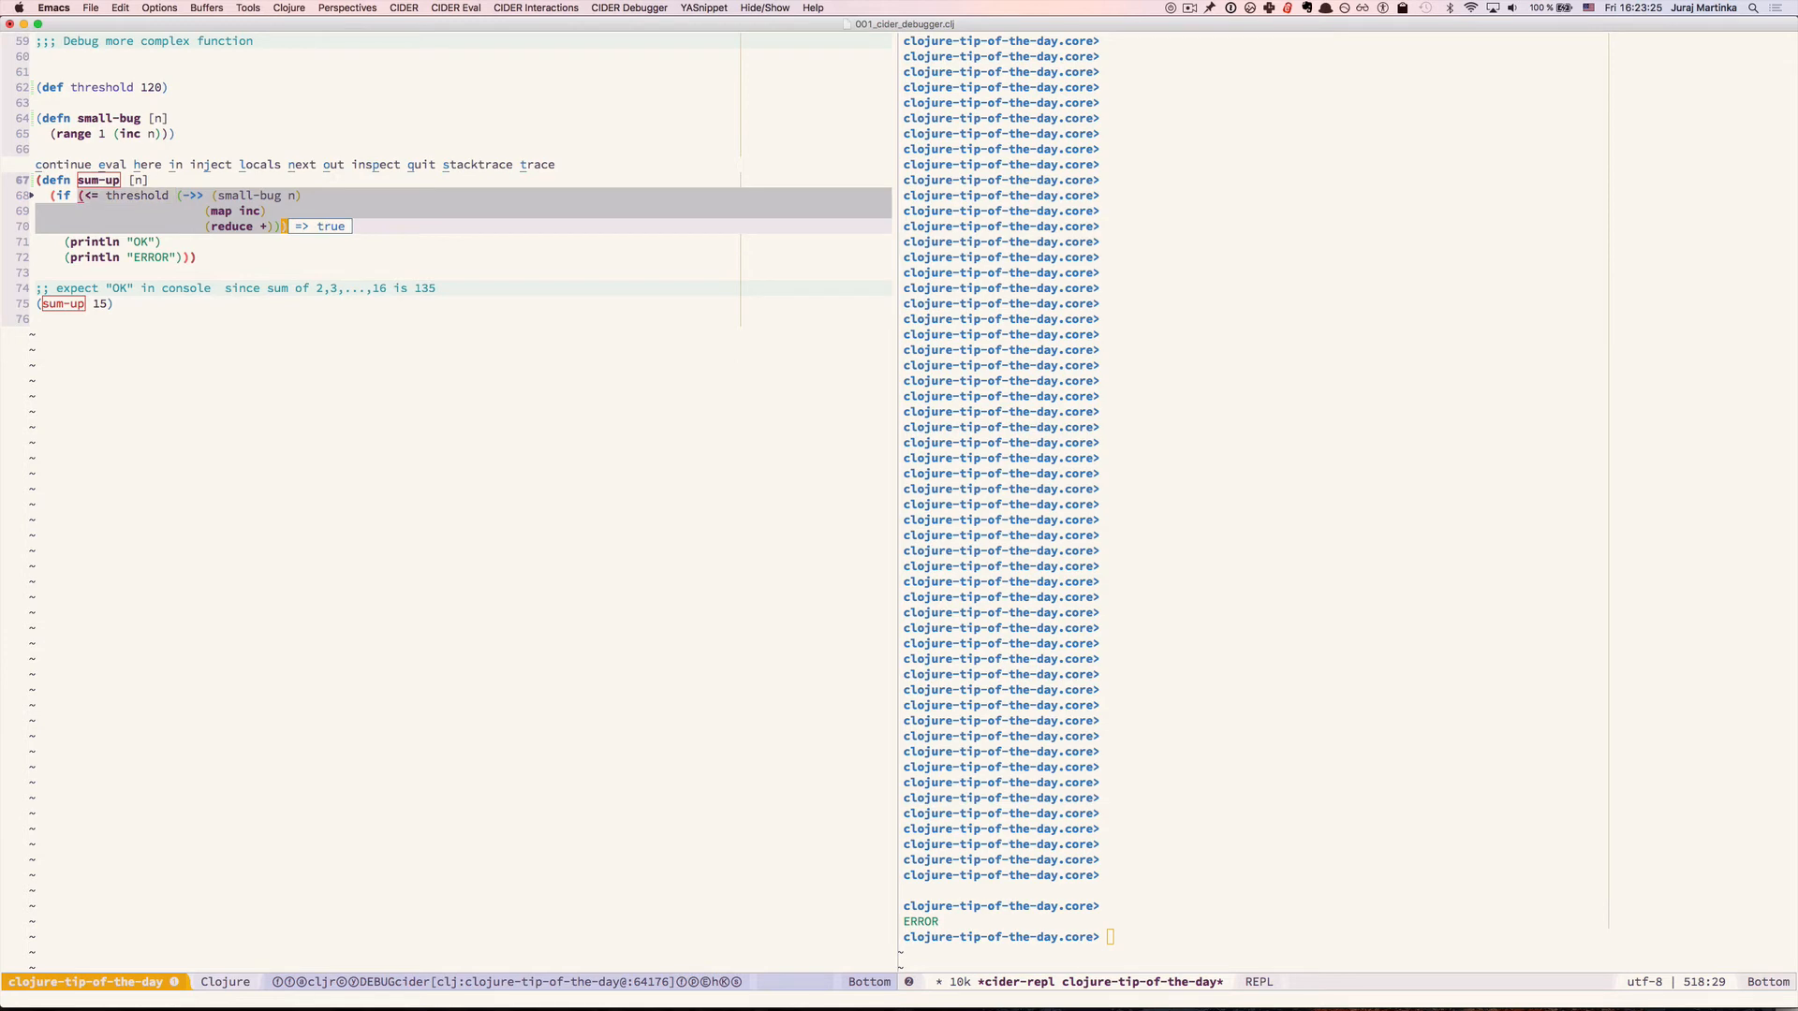
pyautogui.press('n')
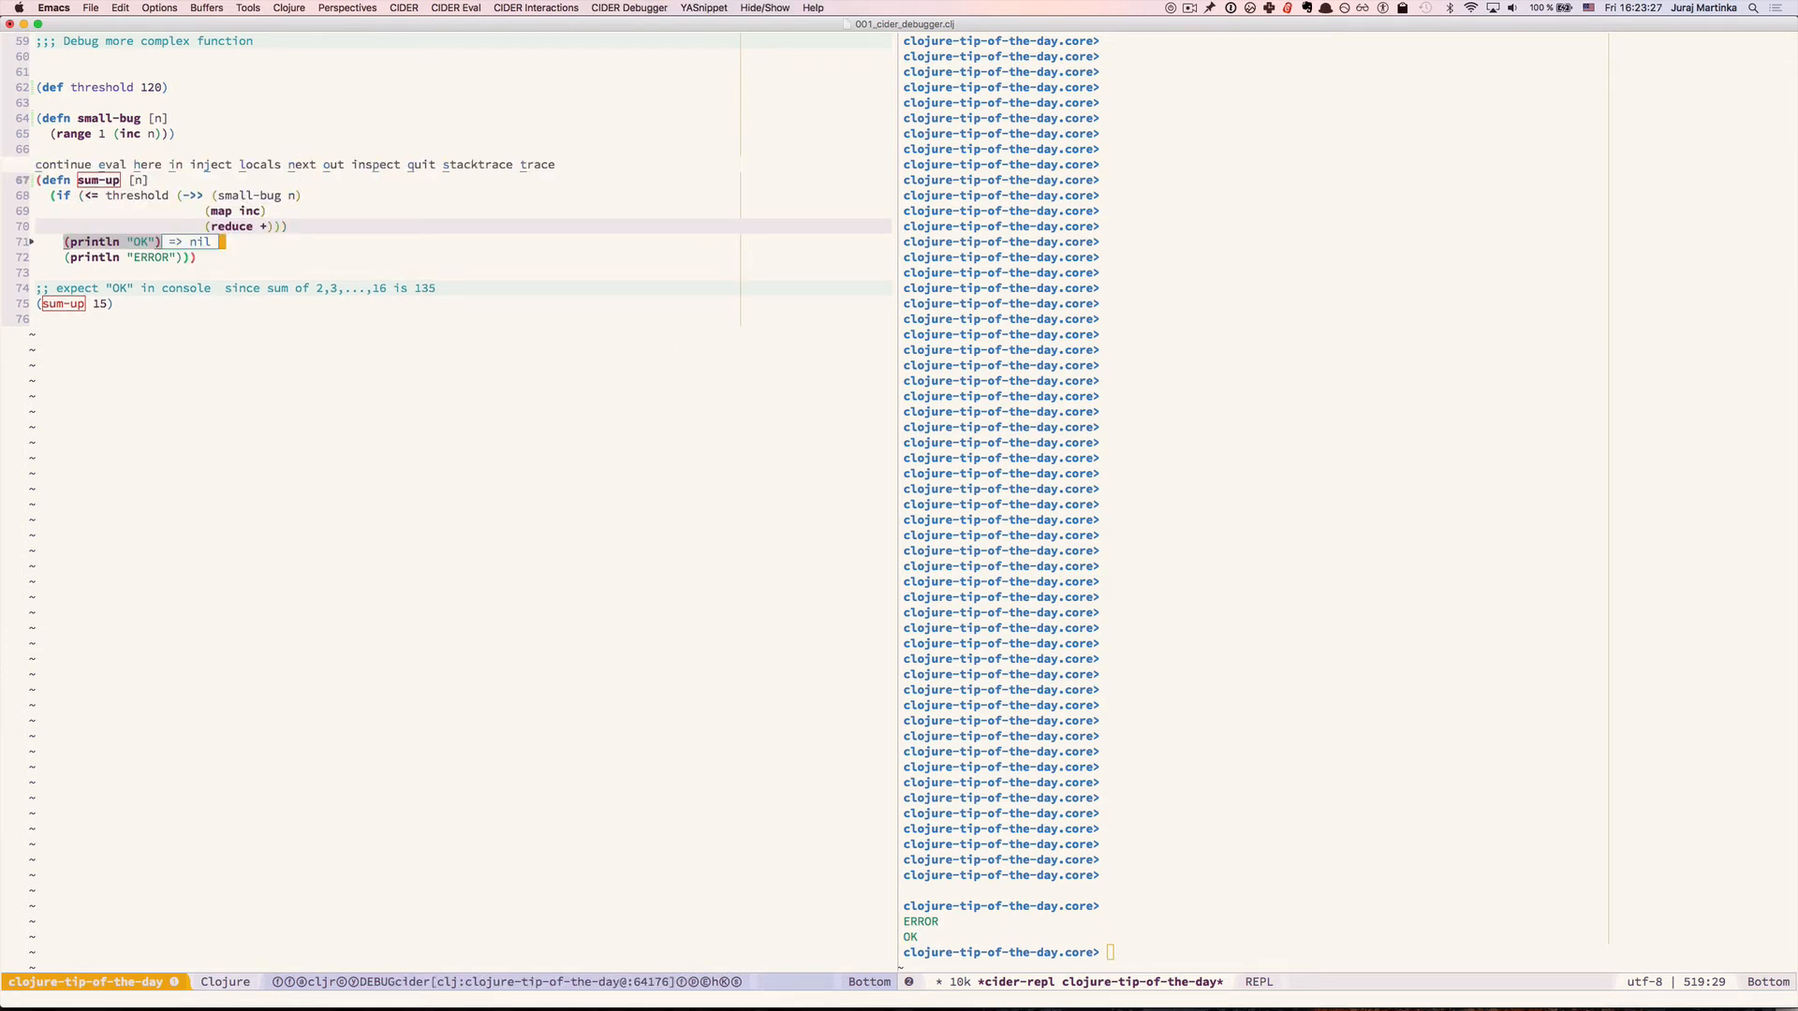
pyautogui.press('n')
pyautogui.press('n')
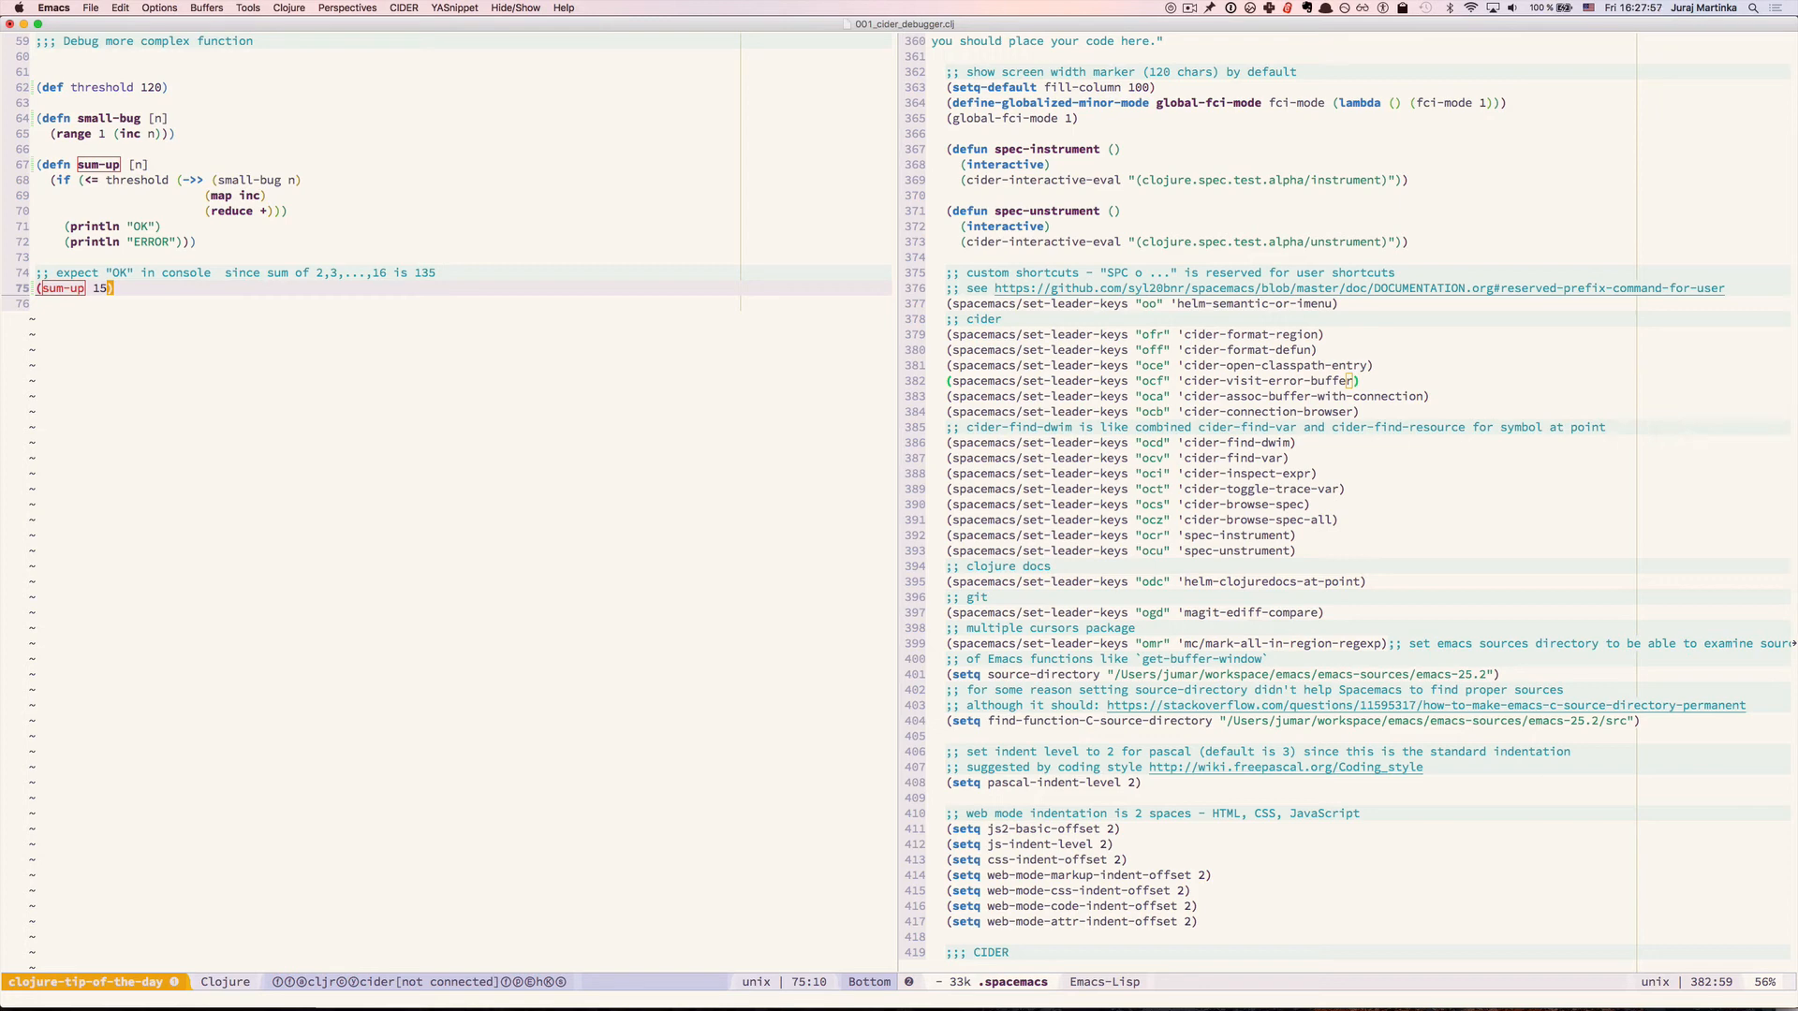
# Recall and apply (setq cider-debug-print-length 30) in IELM, then return focus to the Clojure file
pyautogui.press('space')
pyautogui.press('2')
pyautogui.press('space')
pyautogui.press('space')
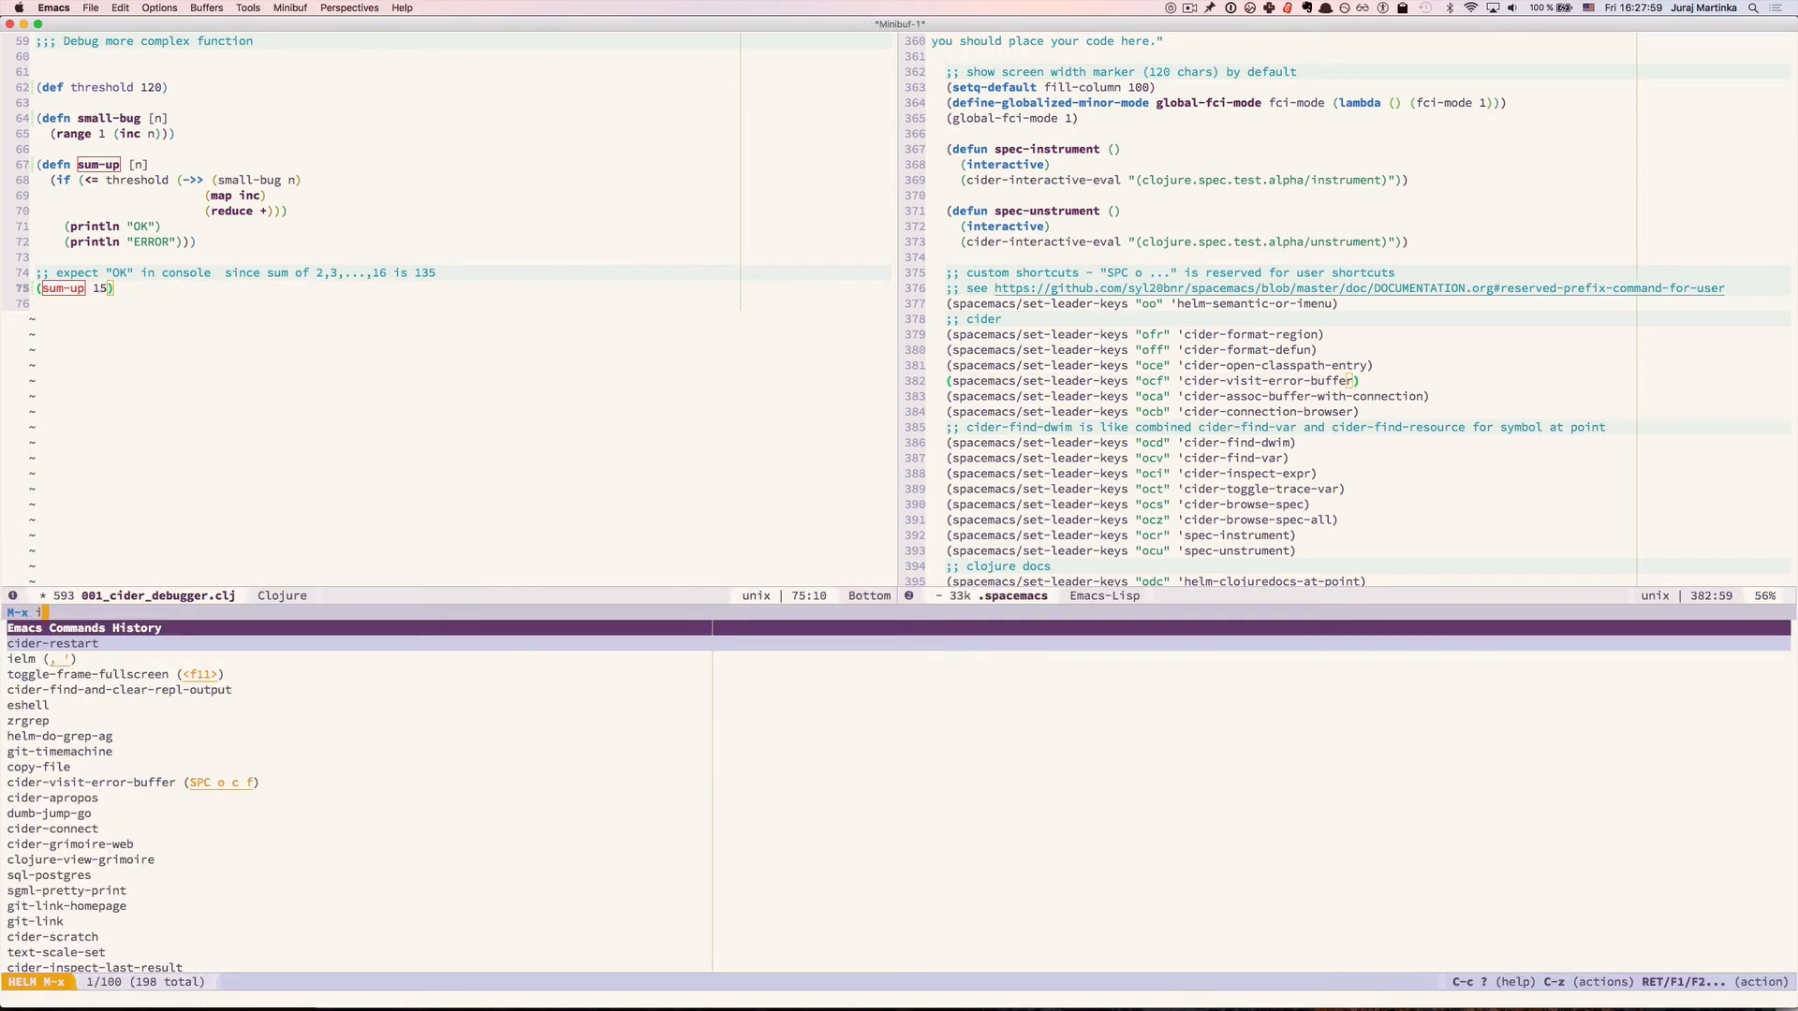
pyautogui.write('ielm')
pyautogui.press('Return')
pyautogui.hotkey('ctrl', 'Up')
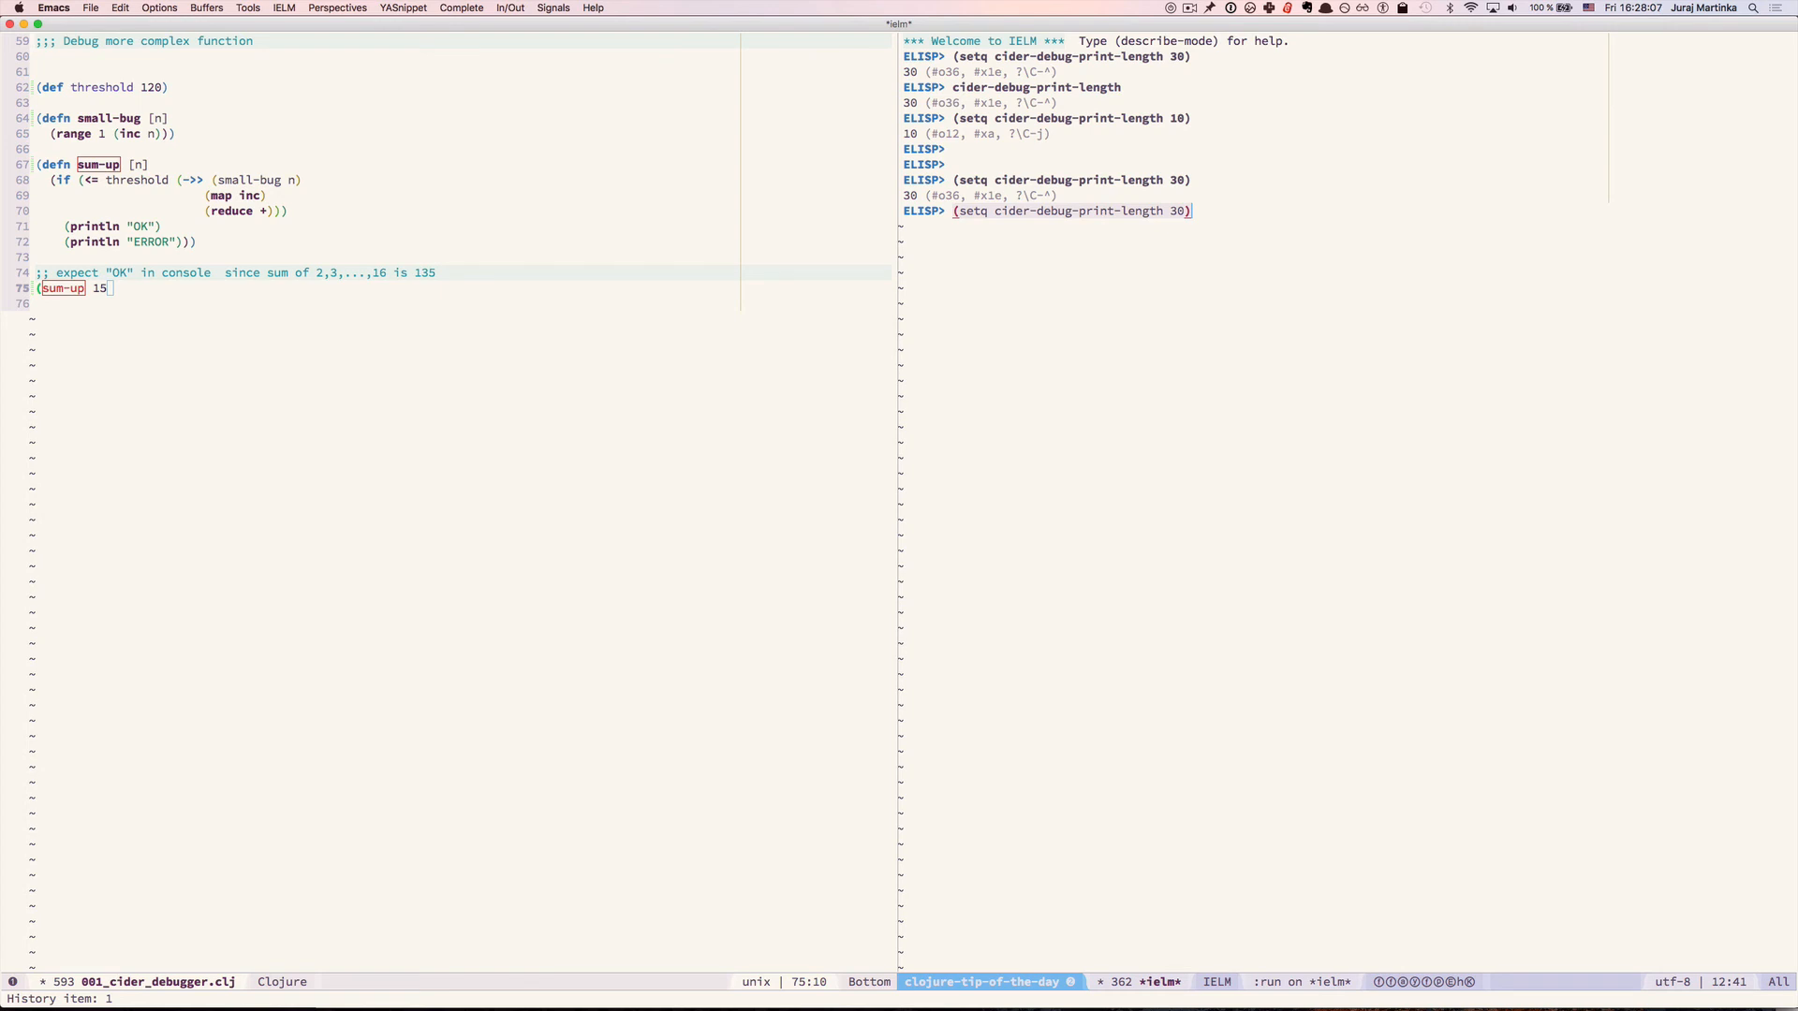
pyautogui.press('Return')
pyautogui.hotkey('ctrl', 'x')
pyautogui.press('o')
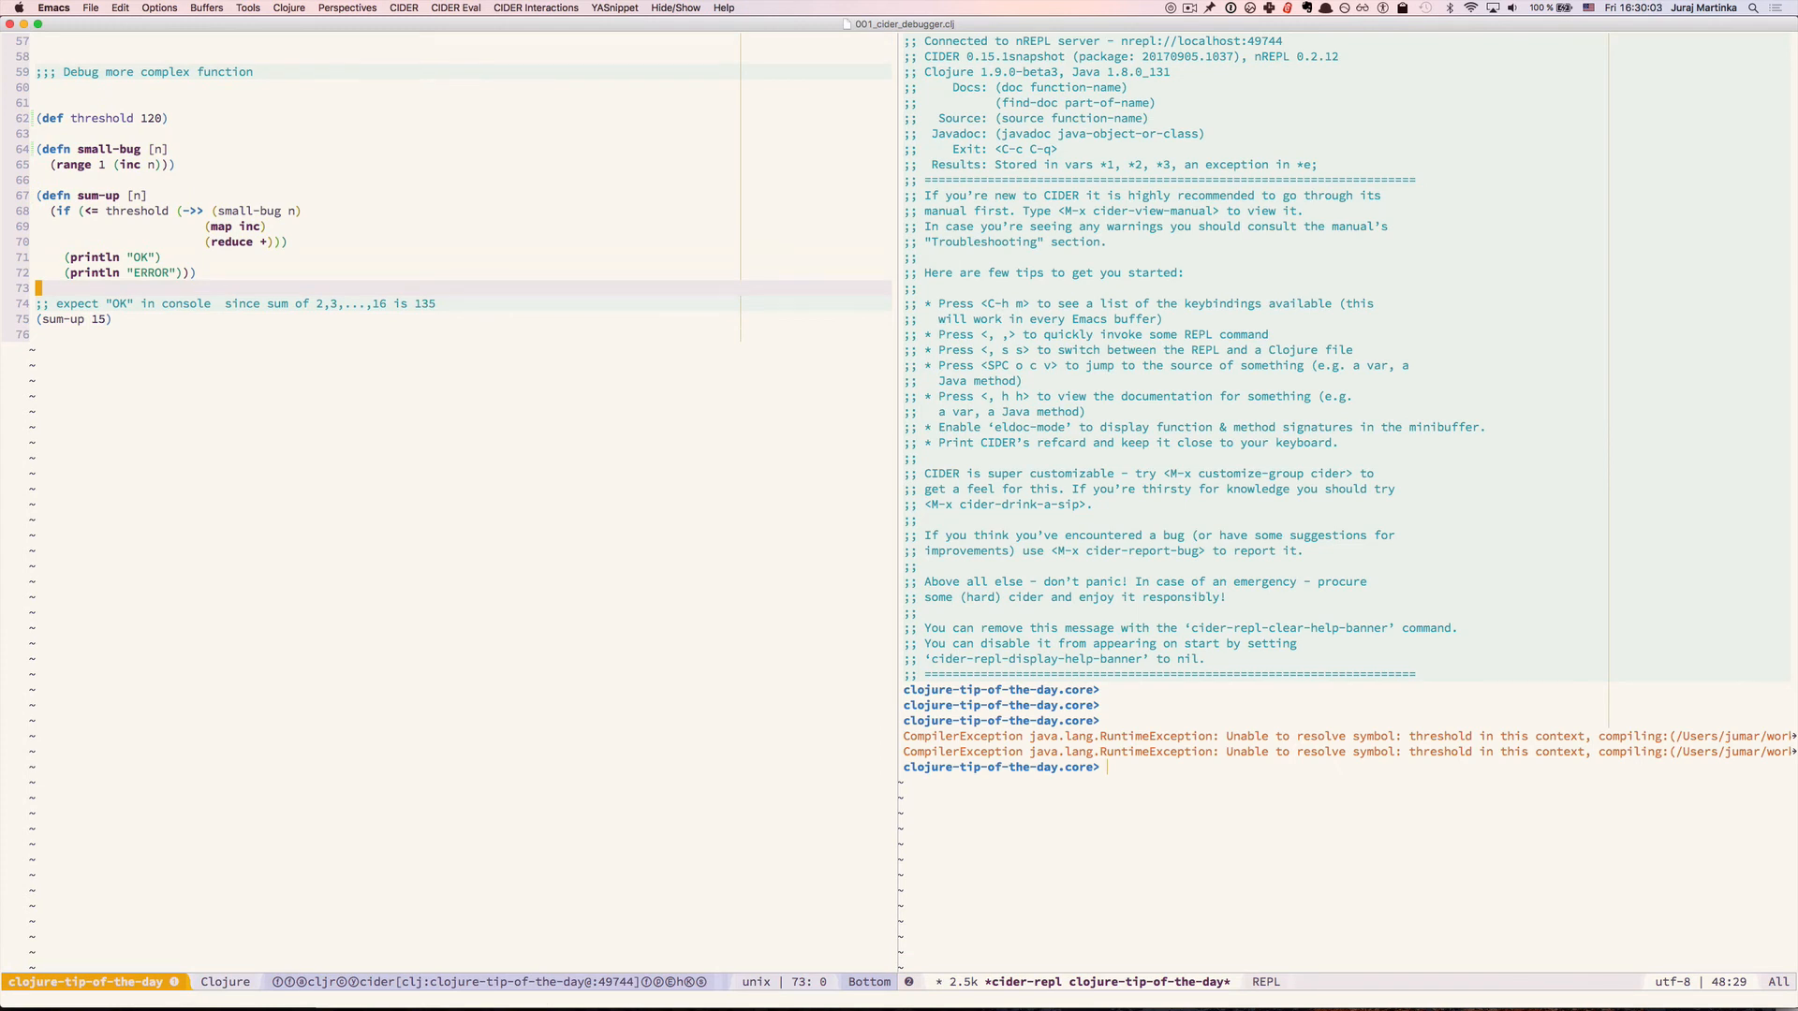
# Re-evaluate the sum-up definition and start (sum-up 15) under the debugger
pyautogui.press('Up')
pyautogui.press('Up')
pyautogui.press('Up')
pyautogui.press('Up')
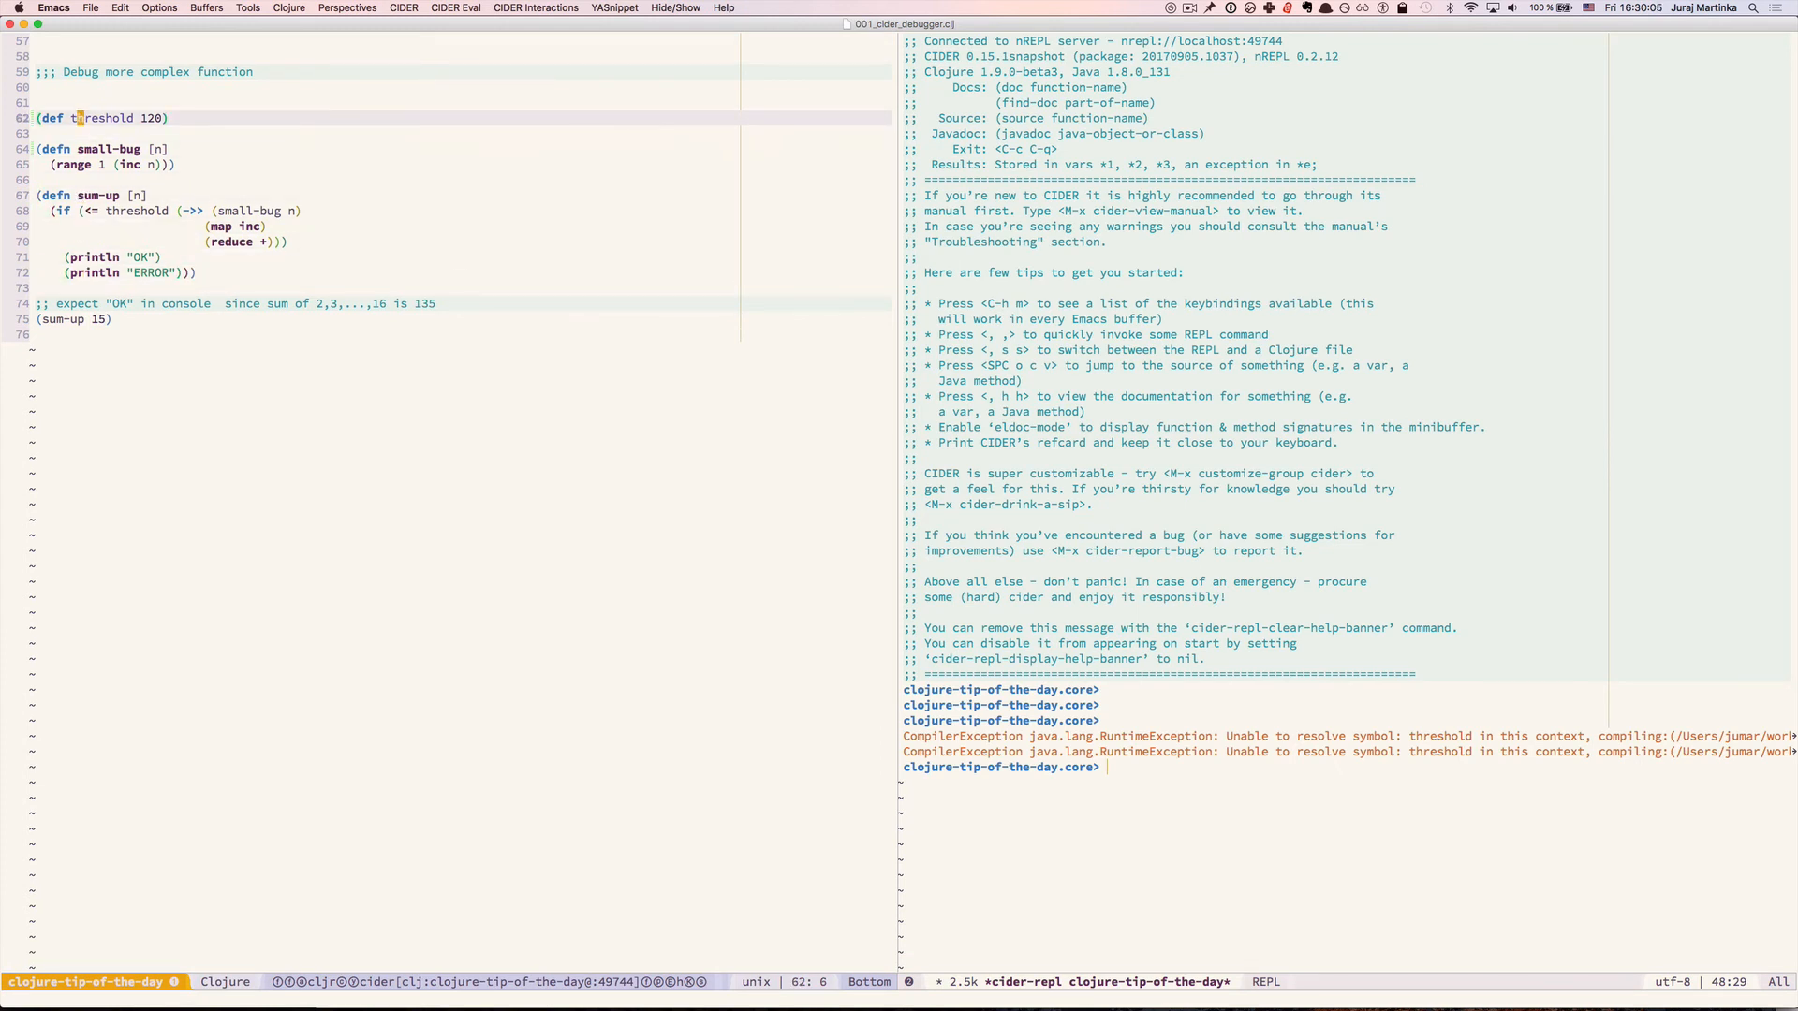
pyautogui.press('Down')
pyautogui.press('Down')
pyautogui.press('Down')
pyautogui.press('Down')
pyautogui.press('Down')
pyautogui.press('Down')
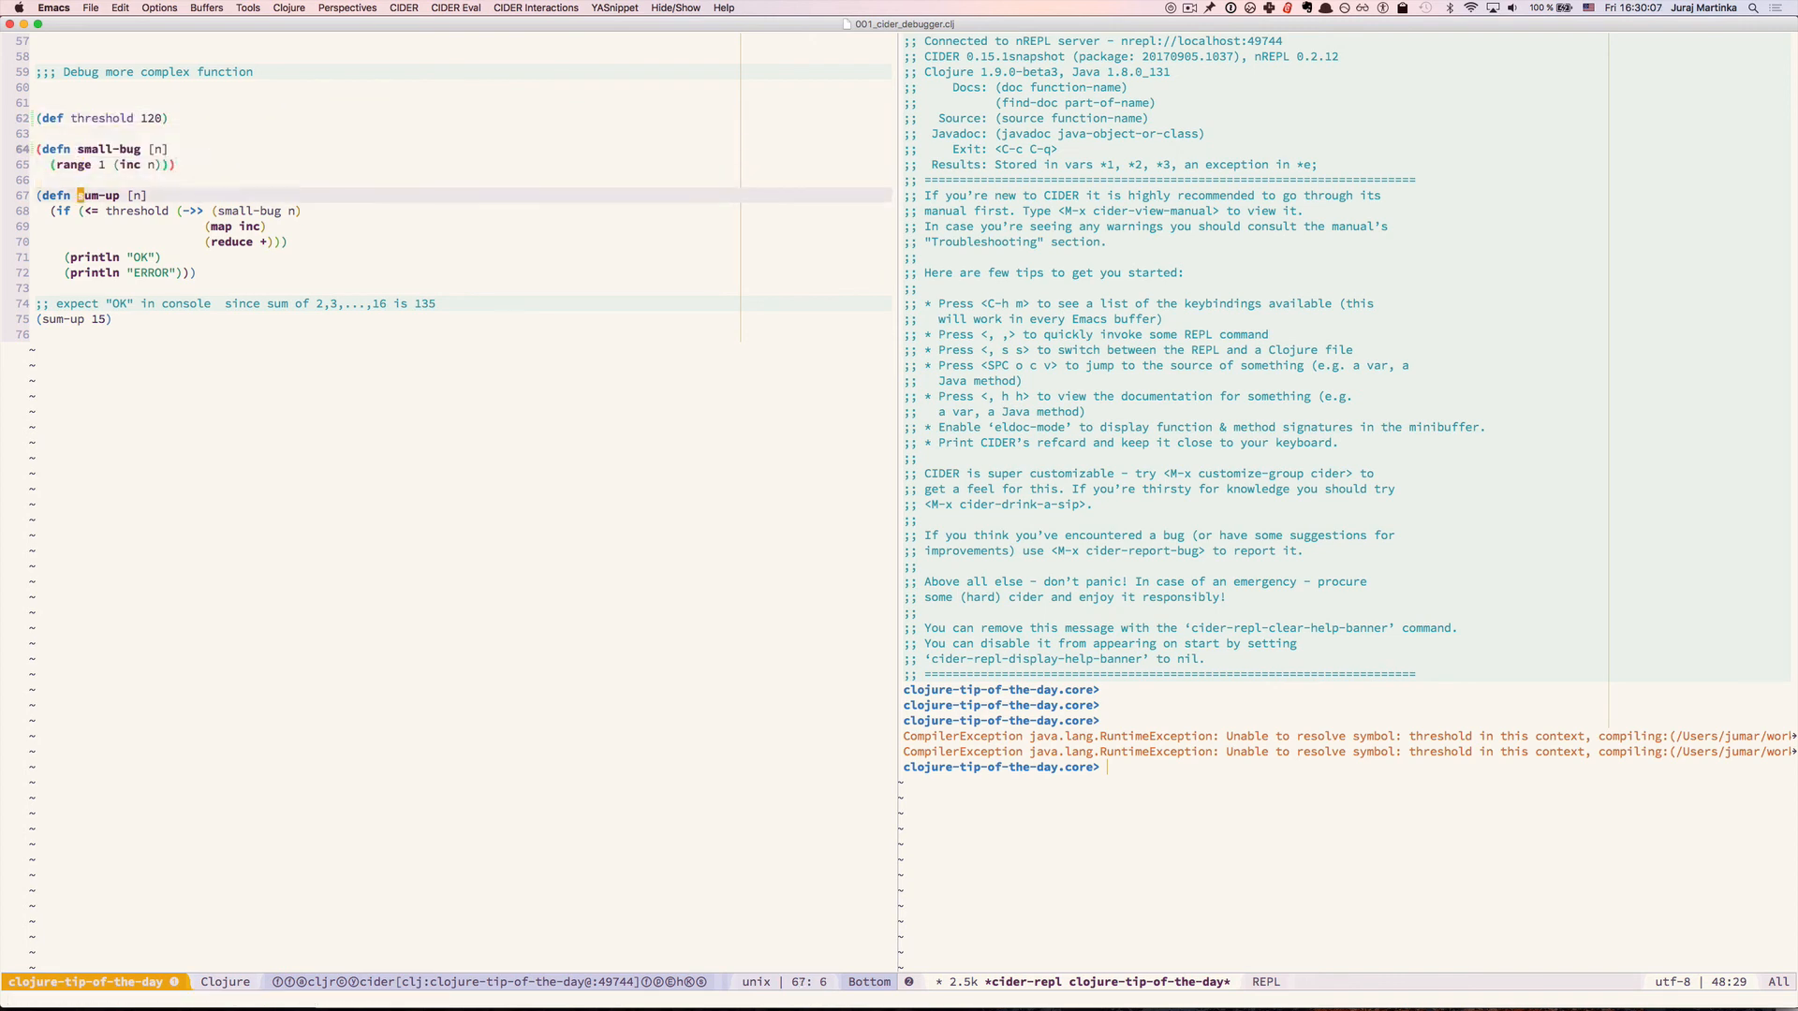
pyautogui.press('Down')
pyautogui.hotkey('ctrl', 'c')
pyautogui.hotkey('ctrl', 'c')
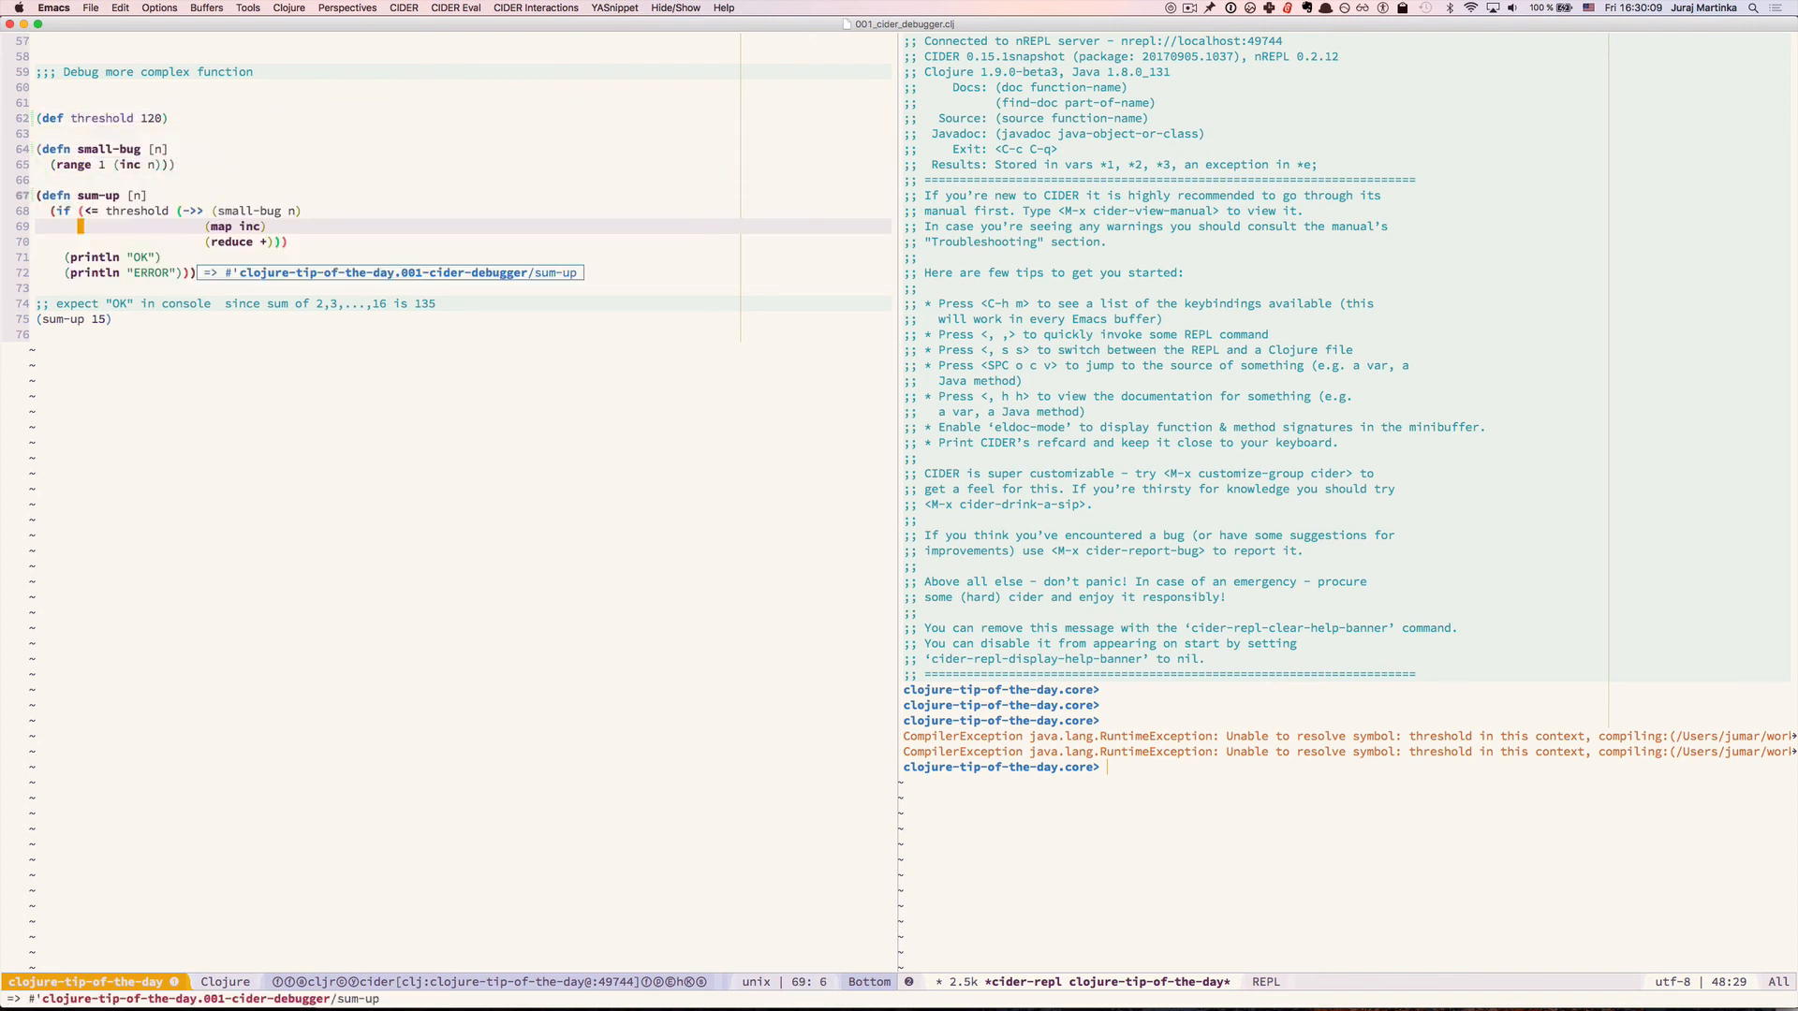
pyautogui.press('Down')
pyautogui.press('Down')
pyautogui.press('Down')
pyautogui.hotkey('ctrl', 'c')
pyautogui.hotkey('ctrl', 'c')
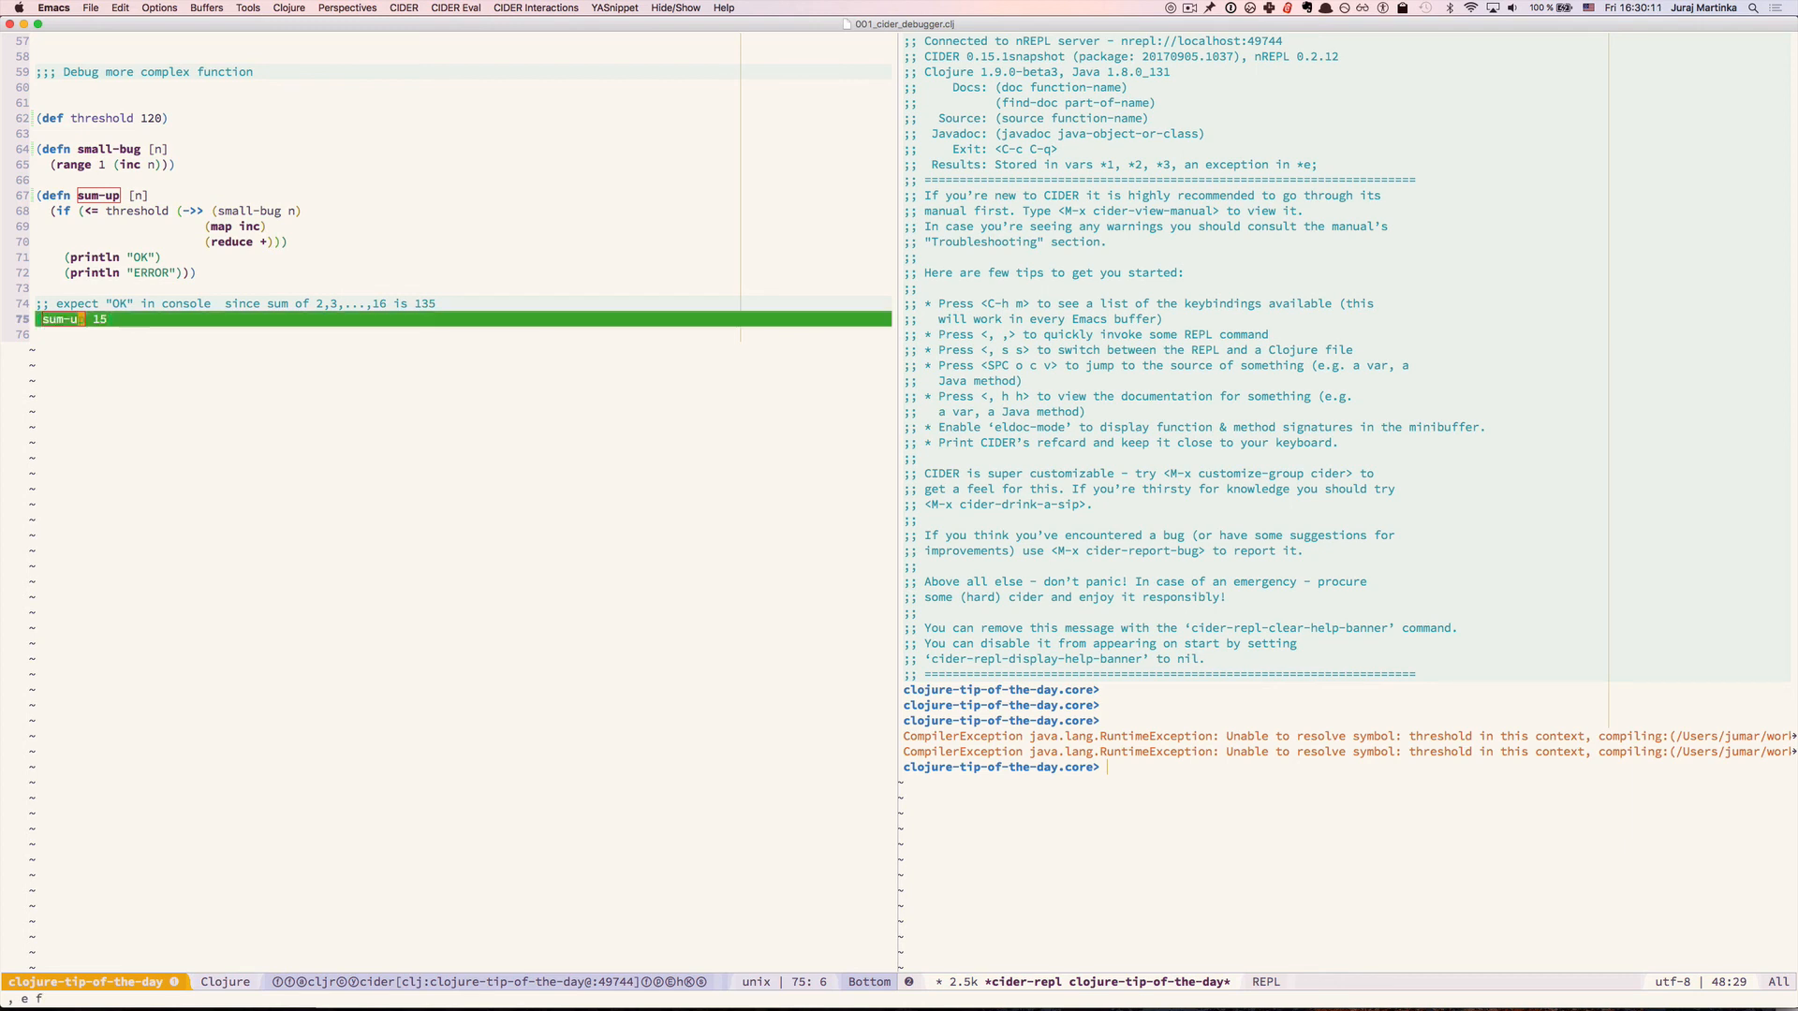
# Step through small-bug's full 1–15 sequence, the sum of 135, the true threshold check, and printing OK
pyautogui.press('n')
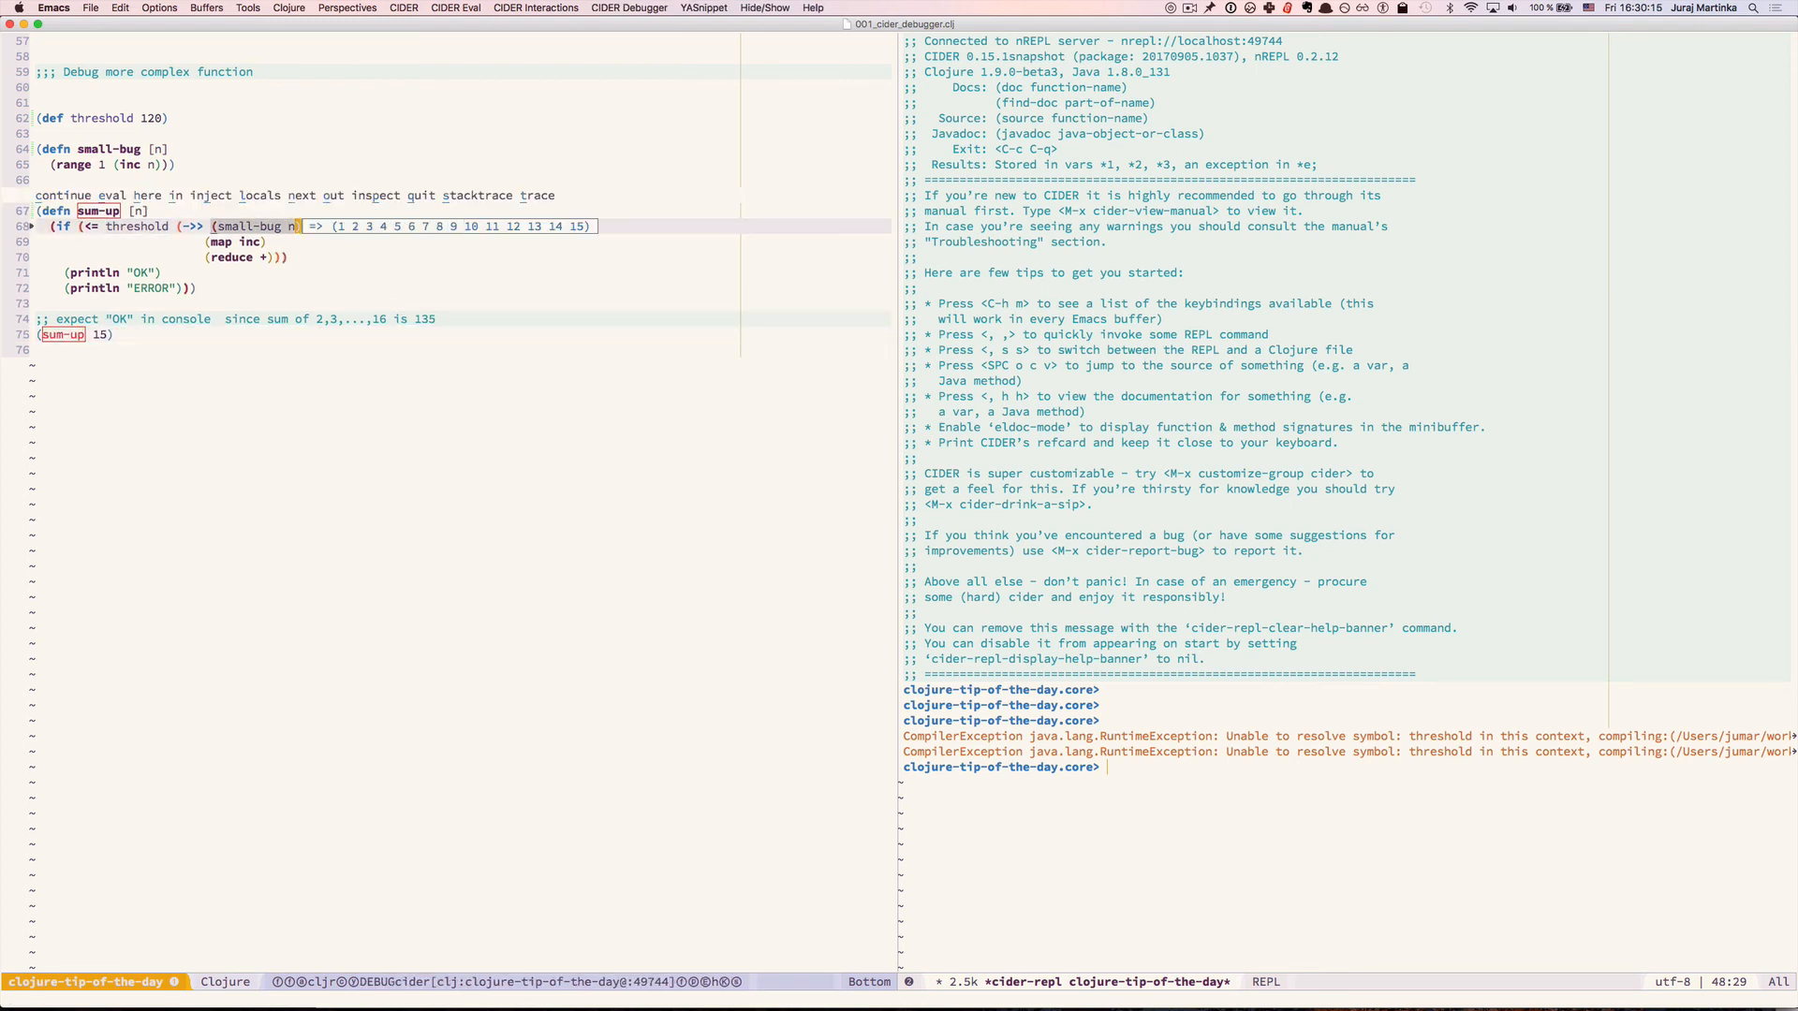
pyautogui.press('n')
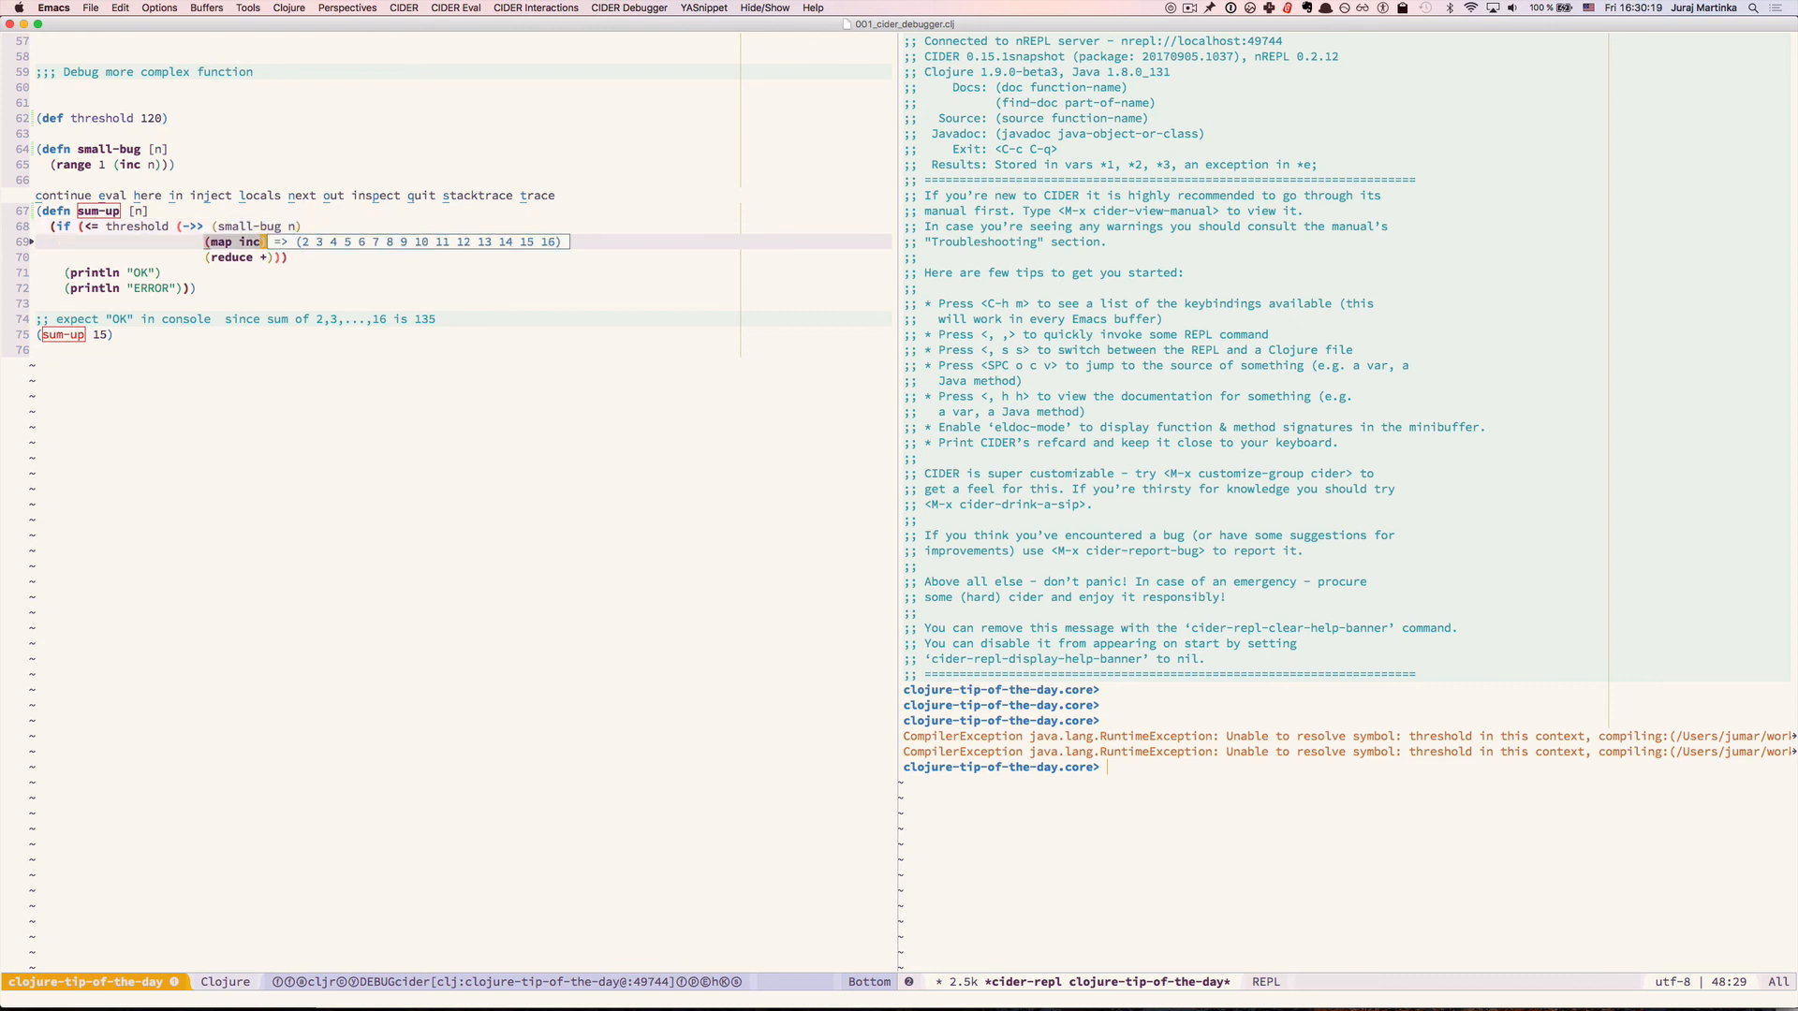
pyautogui.press('n')
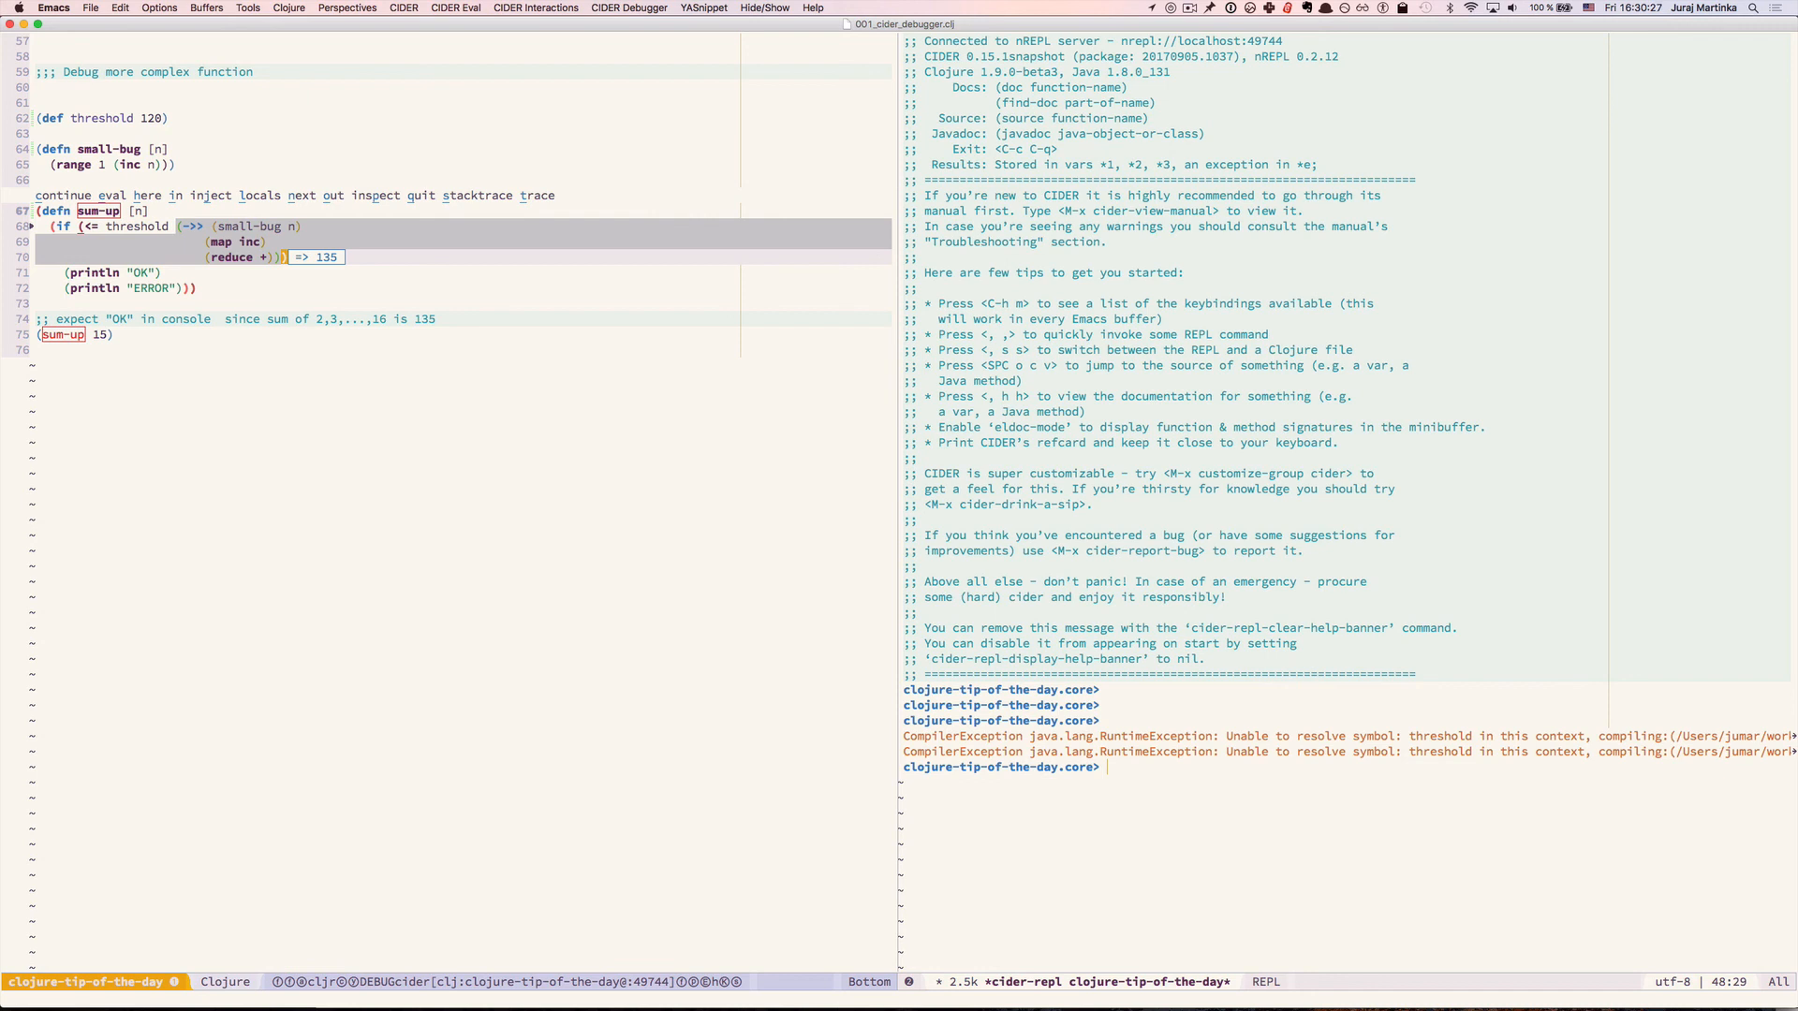
pyautogui.press('n')
pyautogui.press('n')
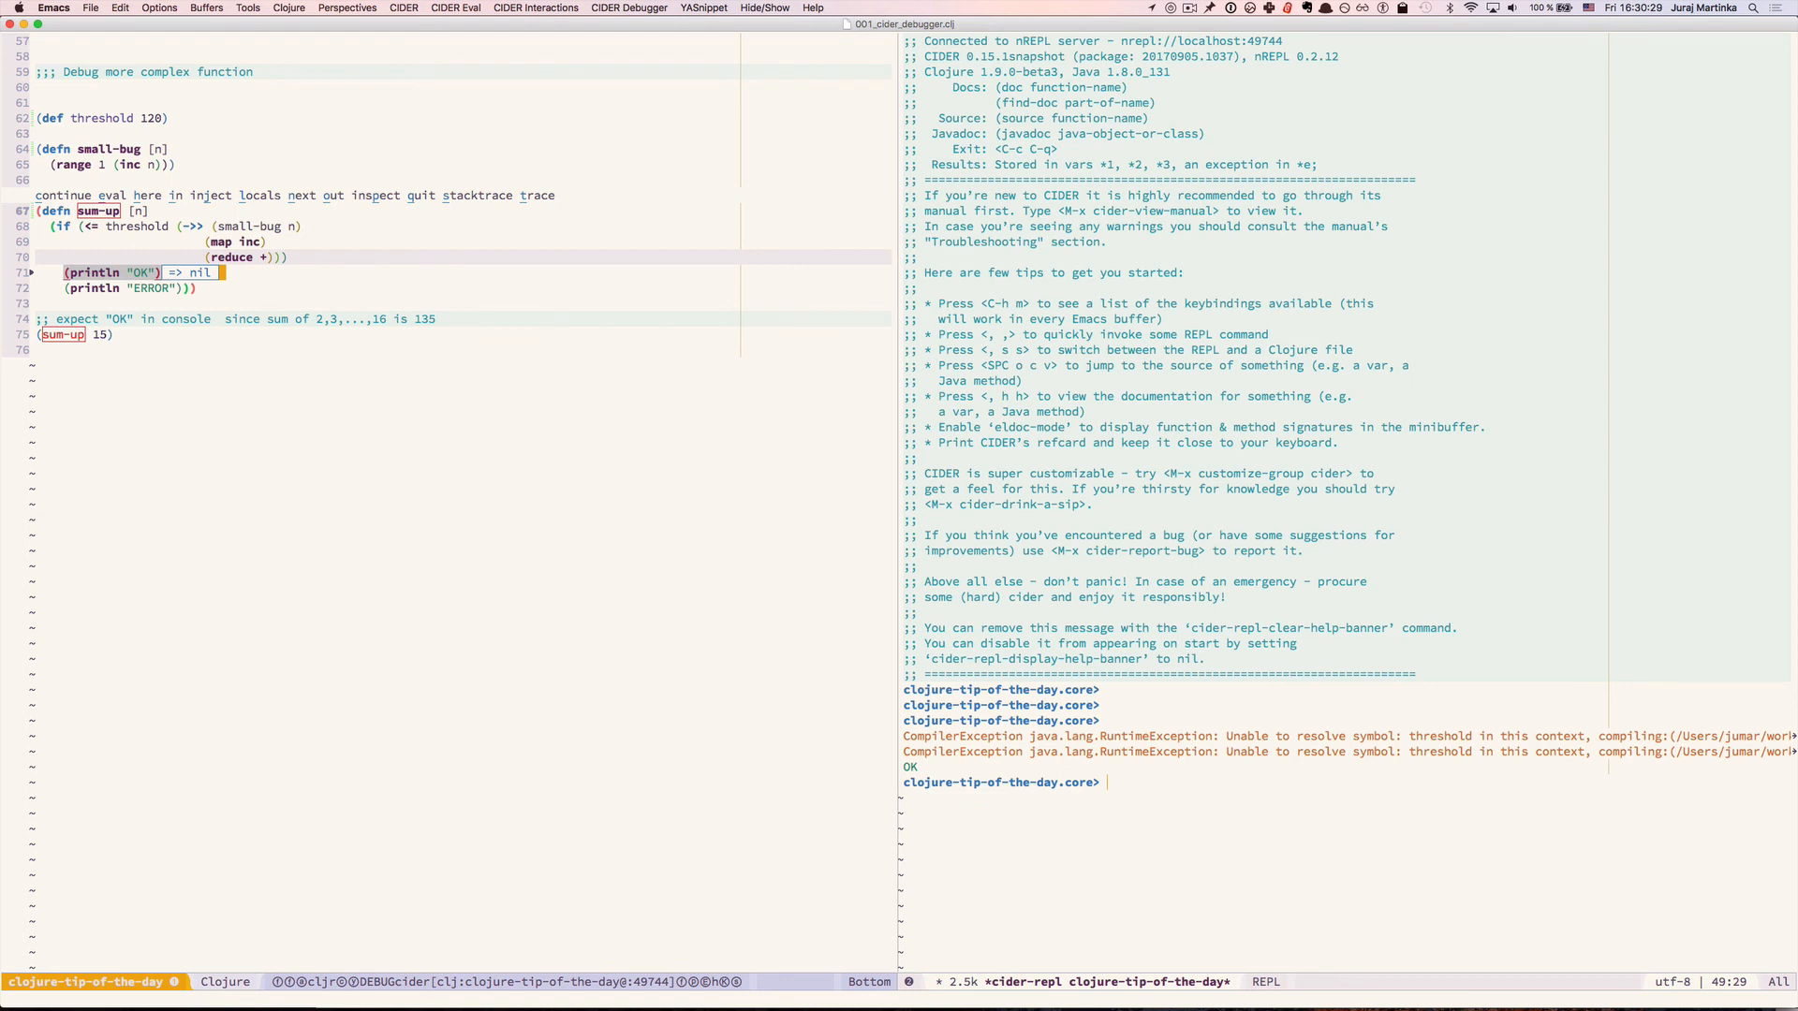
pyautogui.press('n')
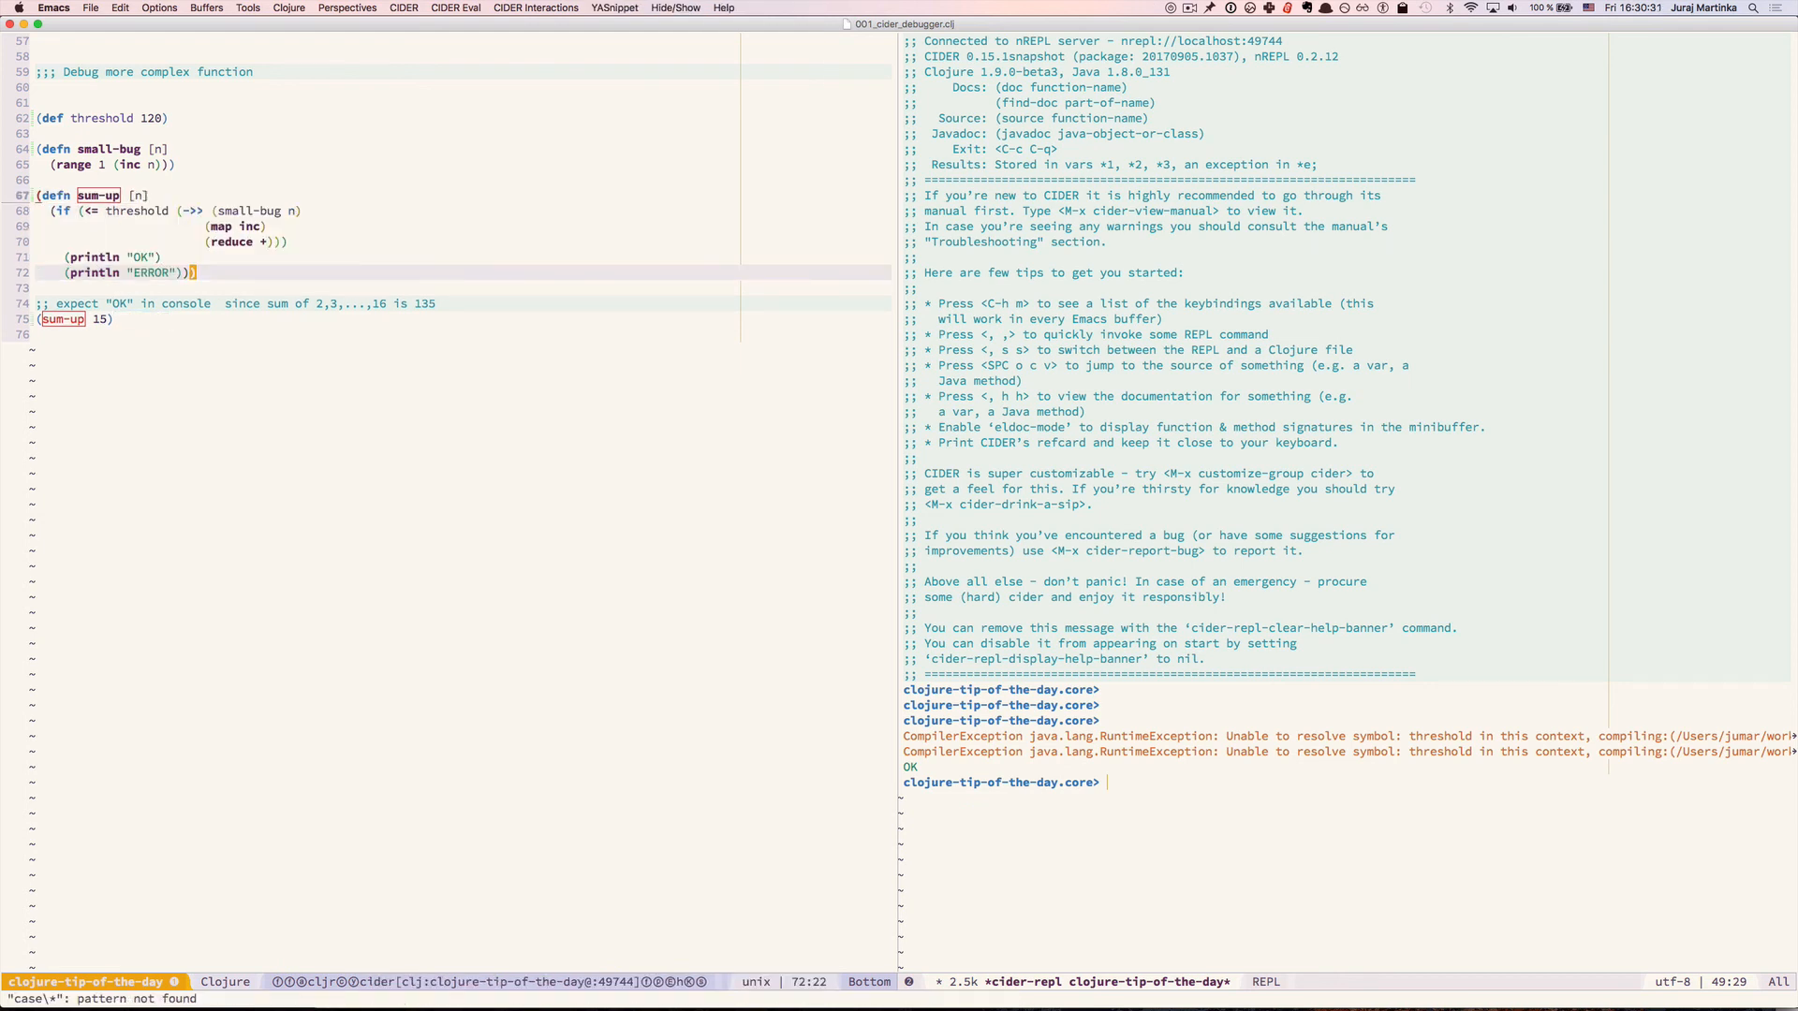